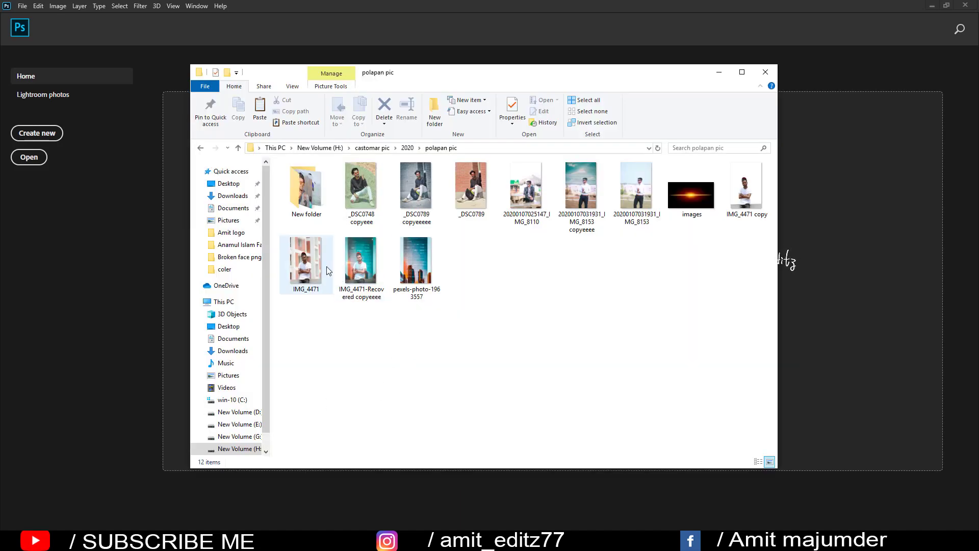
# Open IMG_4471 from File Explorer in Photoshop and dock it as a tab filling the workspace
pyautogui.click(327, 266)
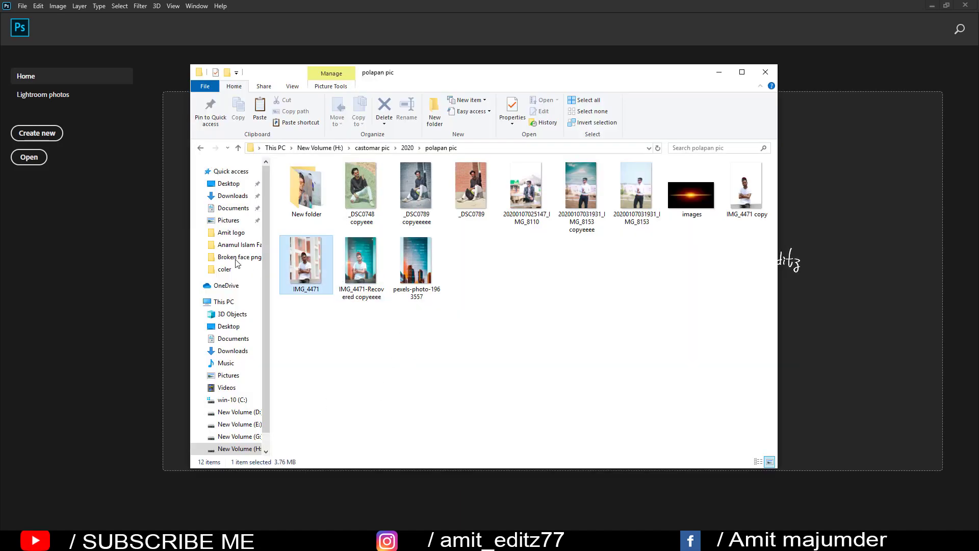
pyautogui.press('Return')
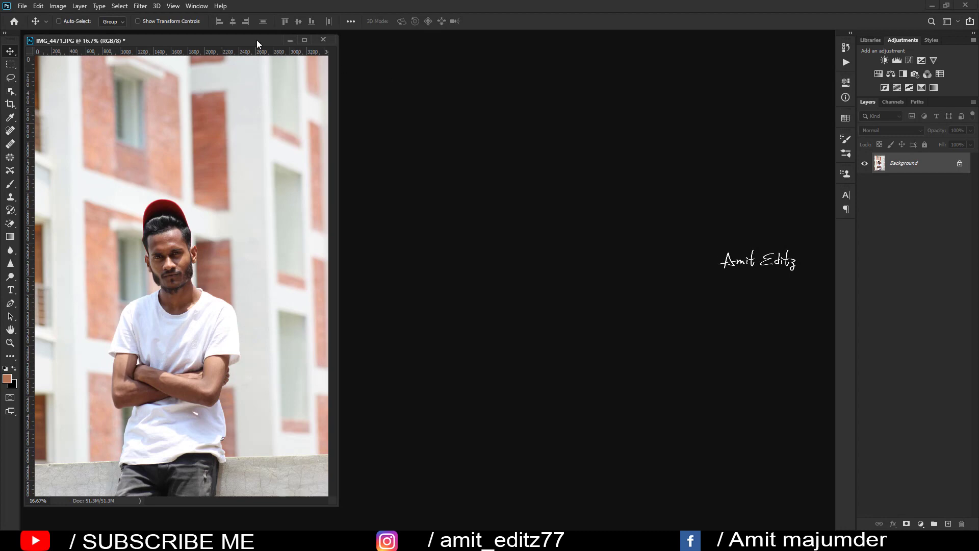
pyautogui.moveTo(256, 40); pyautogui.dragTo(298, 38)
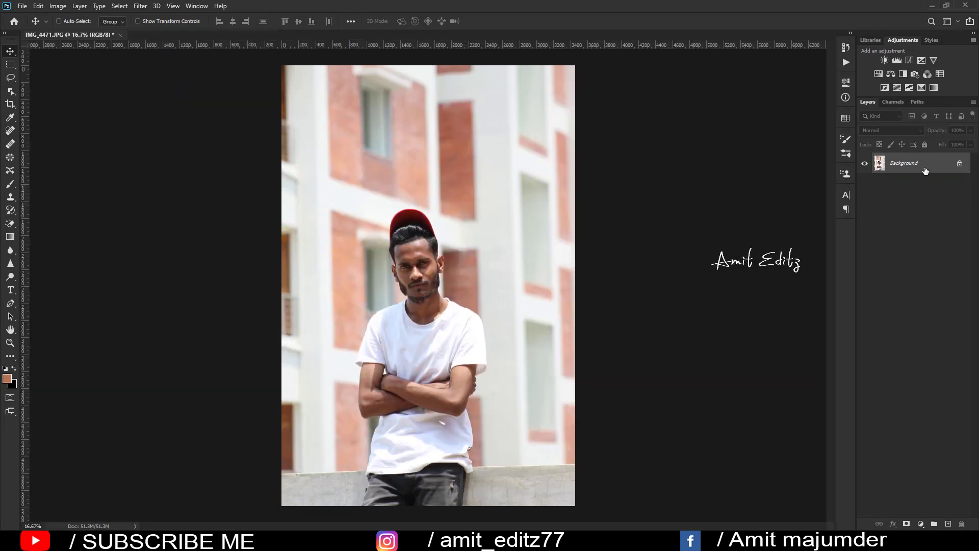
# Duplicate the Background layer and apply Filter > Noise > Reduce Noise to the copy
pyautogui.moveTo(926, 170); pyautogui.dragTo(948, 524)
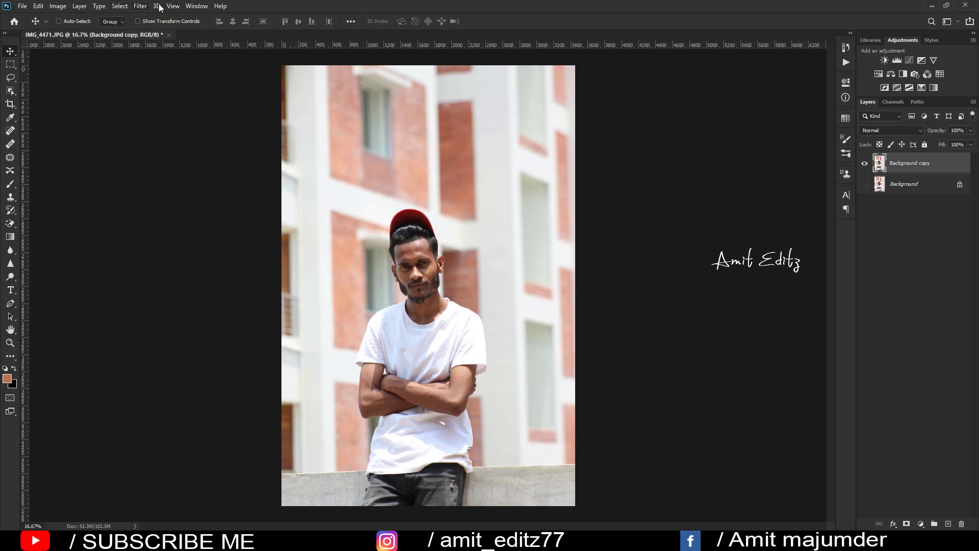
pyautogui.click(140, 6)
pyautogui.moveTo(150, 169)
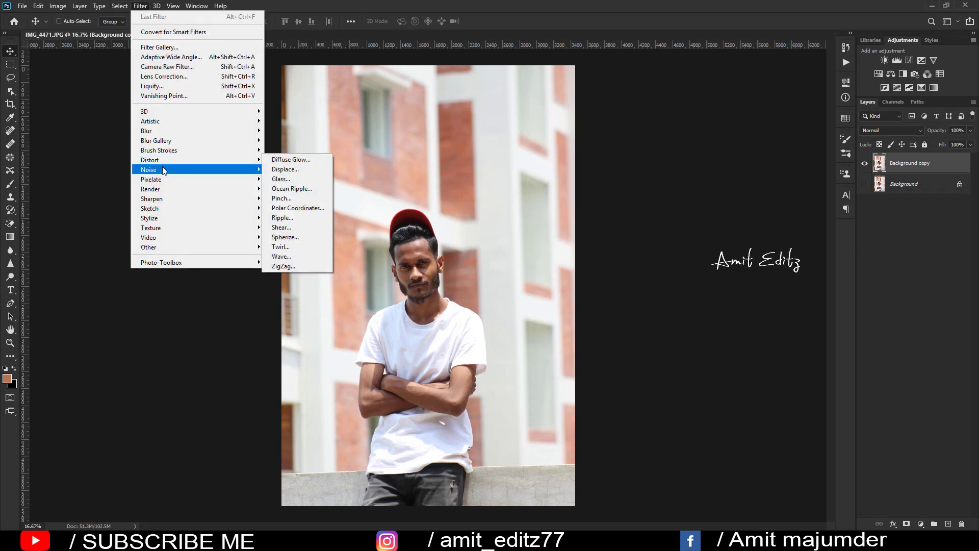
pyautogui.click(293, 207)
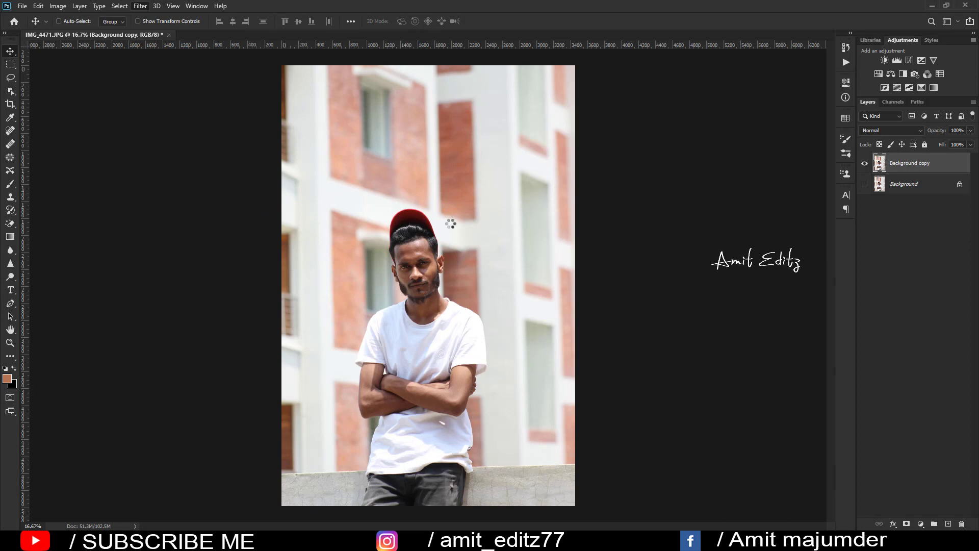
pyautogui.moveTo(418, 153); pyautogui.dragTo(462, 253)
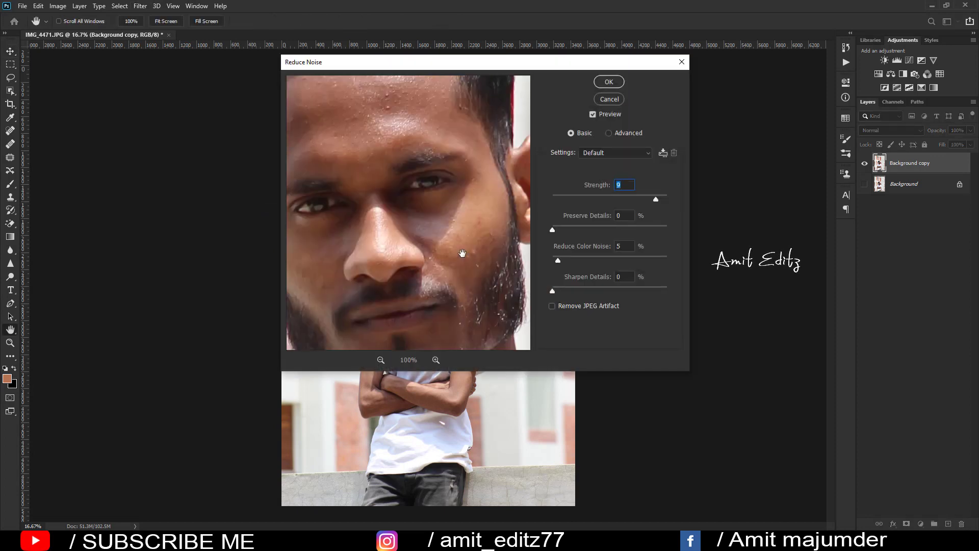
pyautogui.click(608, 82)
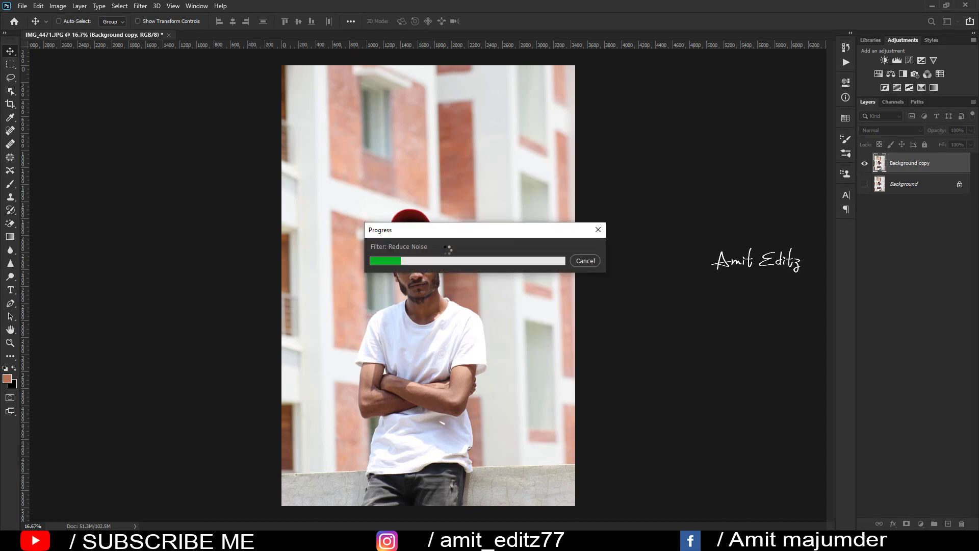
# Zoom into the photo and select the standard Pen Tool for drawing paths
pyautogui.scroll(1, 516, 424)
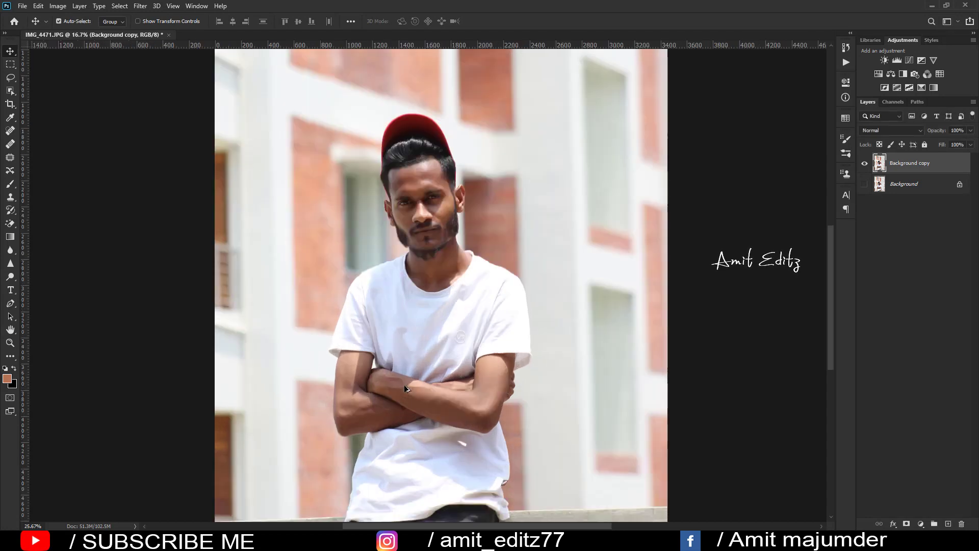
pyautogui.scroll(2, 516, 425)
pyautogui.scroll(1, 516, 425)
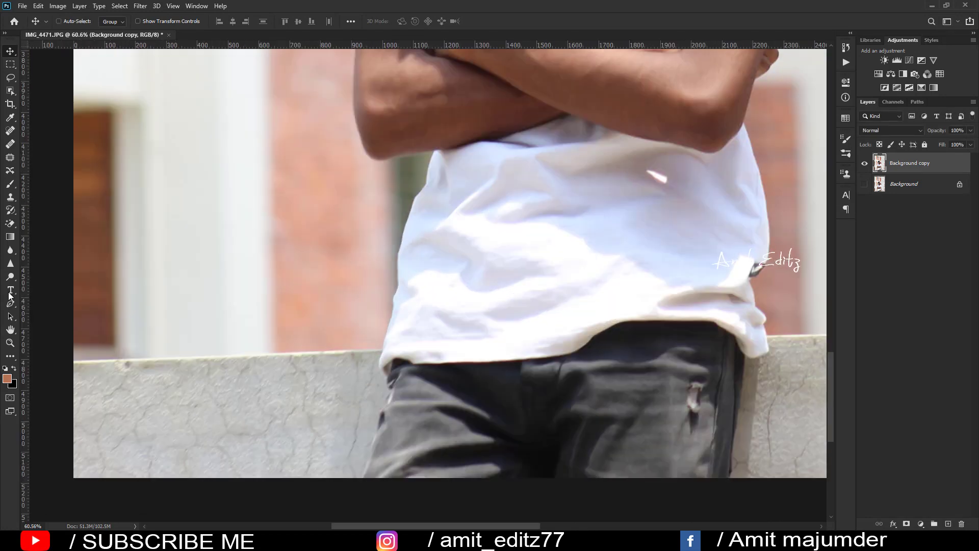
pyautogui.rightClick(10, 303)
pyautogui.click(87, 304)
pyautogui.scroll(2, 247, 398)
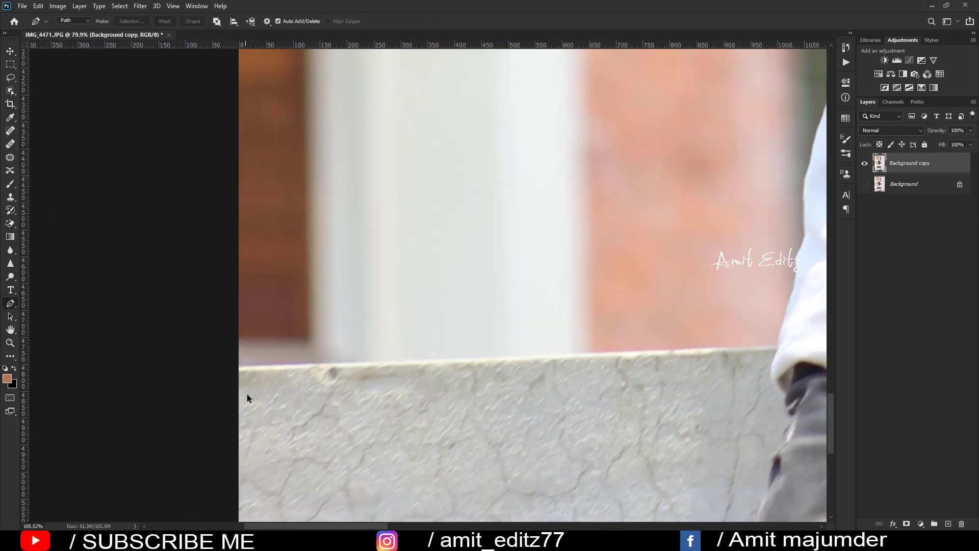
pyautogui.scroll(1, 247, 395)
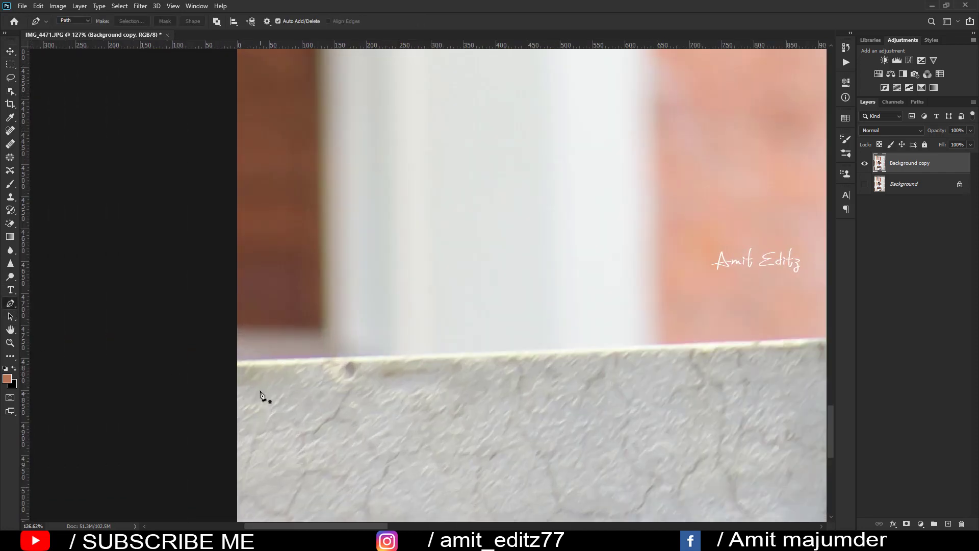
pyautogui.rightClick(10, 307)
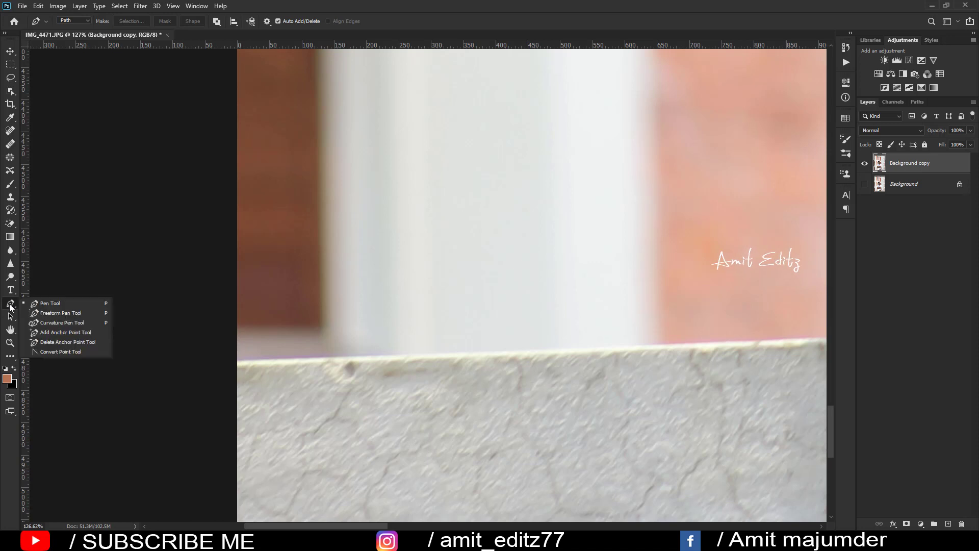
pyautogui.click(36, 304)
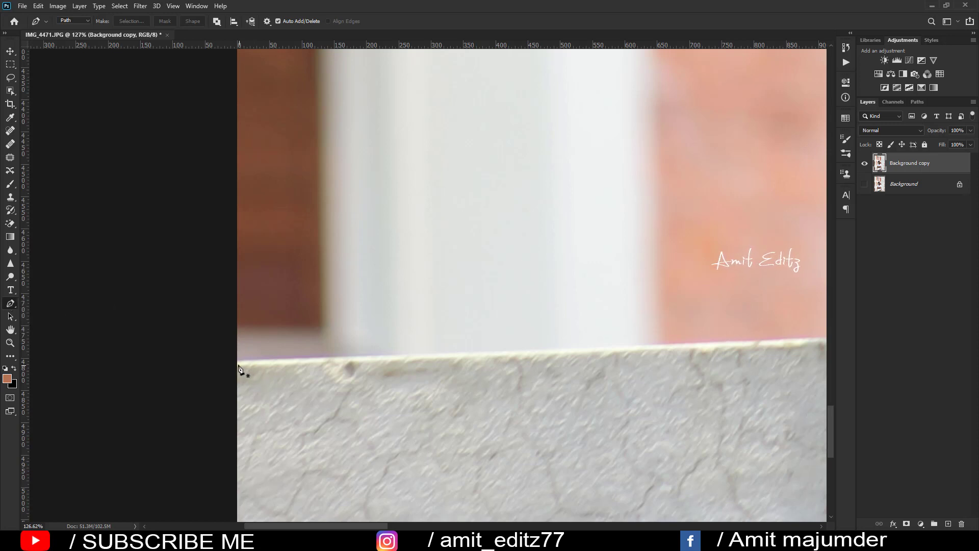
# Start the path with anchors along the wall edge from its left end
pyautogui.click(238, 364)
pyautogui.click(434, 355)
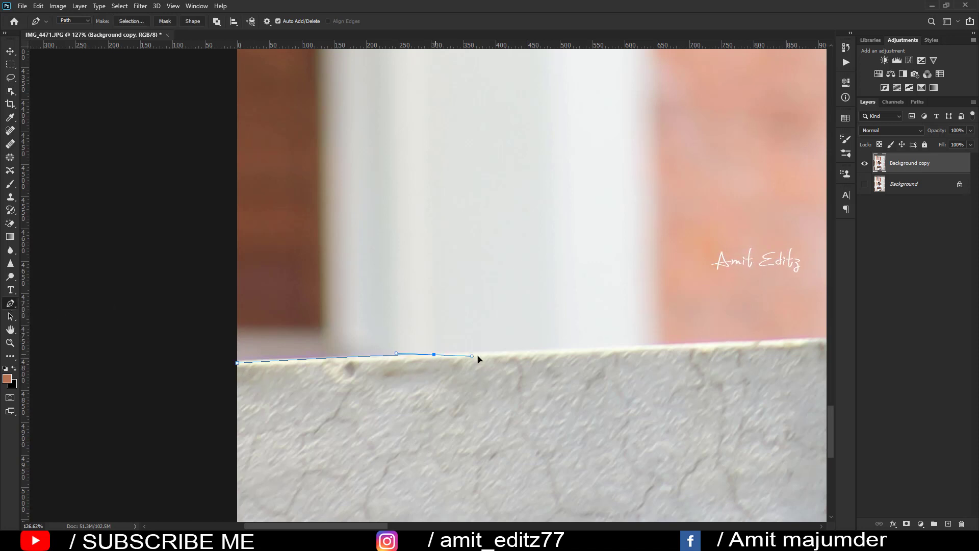
pyautogui.click(512, 352)
pyautogui.moveTo(627, 354); pyautogui.dragTo(165, 355)
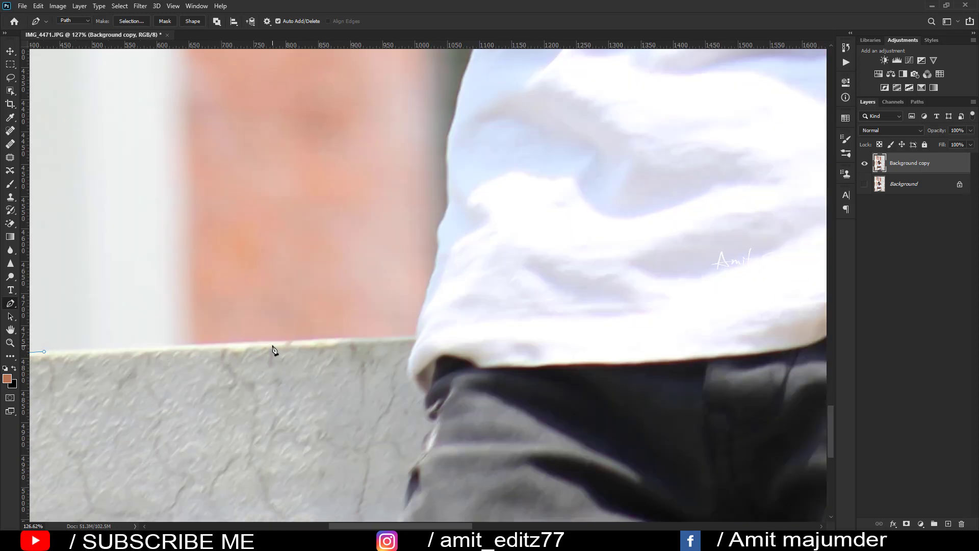
pyautogui.moveTo(271, 342); pyautogui.dragTo(313, 340)
pyautogui.moveTo(404, 337); pyautogui.dragTo(411, 336)
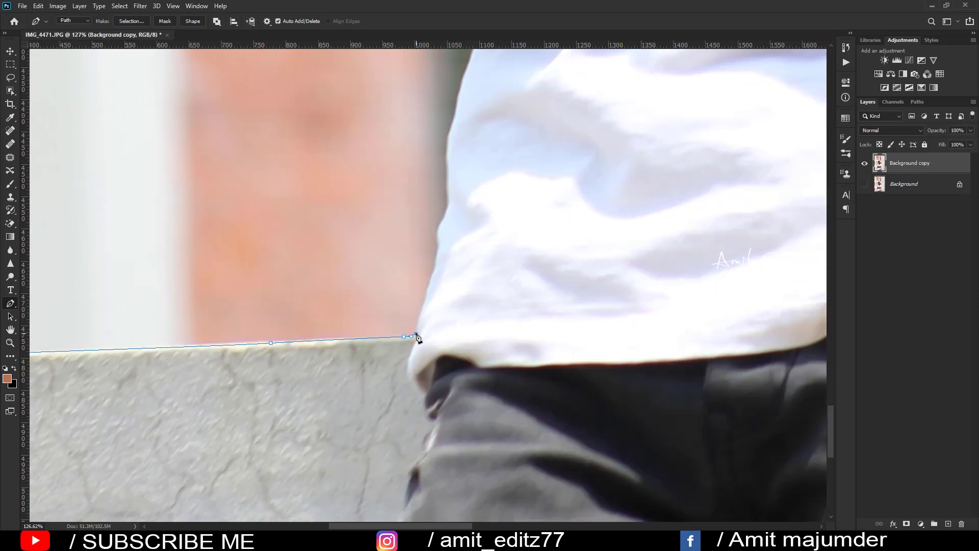
# Continue the path up the shirt edge beside the crossed arms
pyautogui.click(430, 290)
pyautogui.click(438, 225)
pyautogui.moveTo(448, 214); pyautogui.dragTo(384, 430)
pyautogui.moveTo(381, 380); pyautogui.dragTo(382, 362)
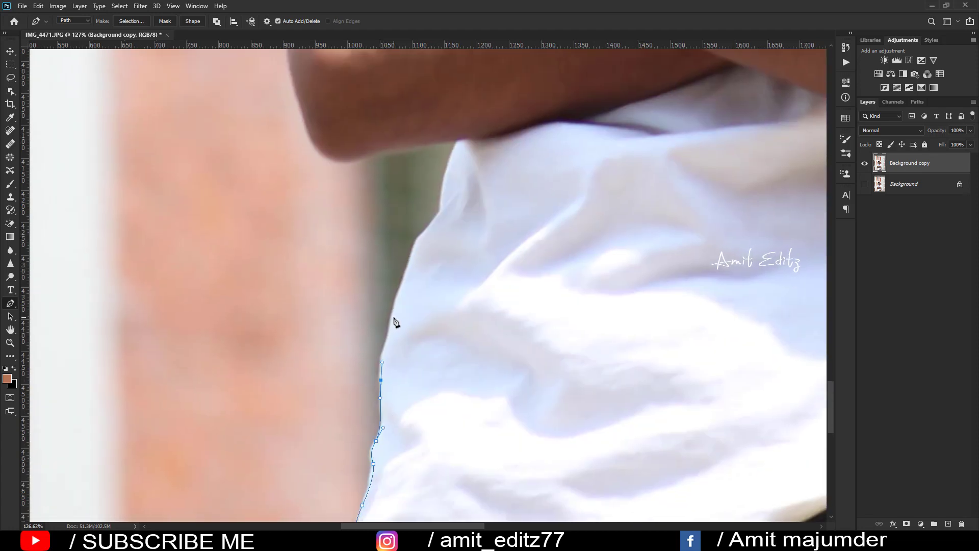
pyautogui.click(394, 317)
pyautogui.moveTo(416, 238)
pyautogui.mouseDown()
pyautogui.moveTo(426, 222)
pyautogui.moveTo(410, 463)
pyautogui.mouseUp()
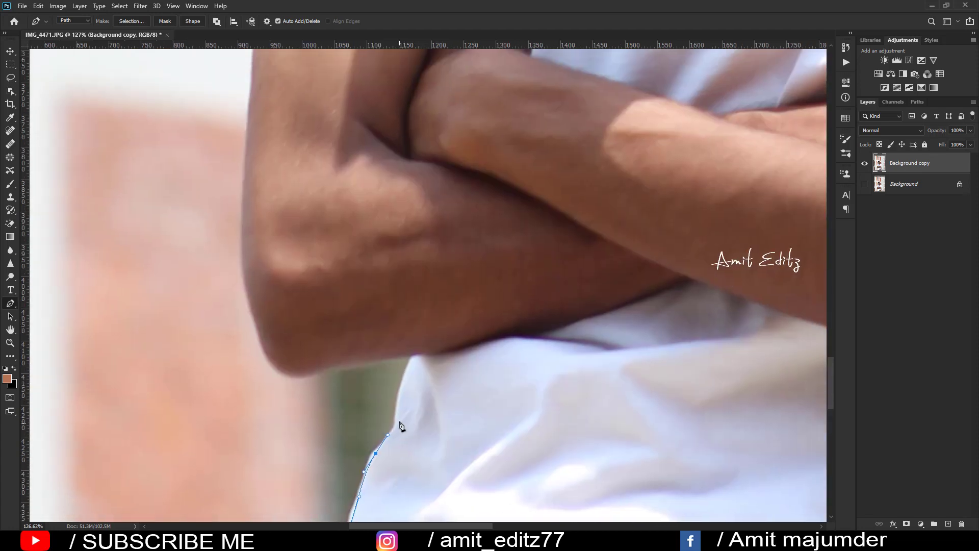
pyautogui.moveTo(398, 417); pyautogui.dragTo(398, 411)
pyautogui.moveTo(405, 371); pyautogui.dragTo(413, 359)
# Extend the path up the upper arm and around the sleeve edge
pyautogui.moveTo(233, 217)
pyautogui.mouseDown()
pyautogui.moveTo(260, 354)
pyautogui.moveTo(280, 254)
pyautogui.mouseUp()
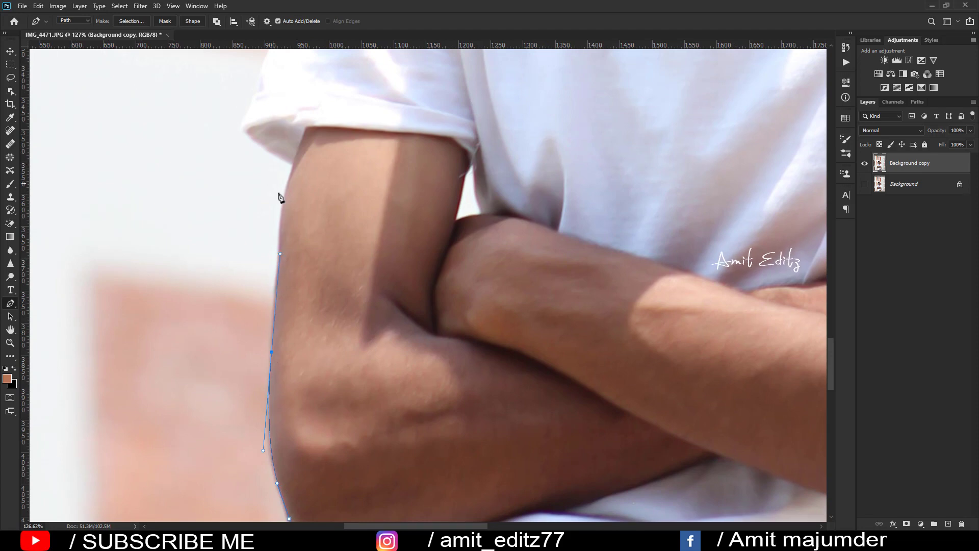
pyautogui.click(285, 190)
pyautogui.click(294, 163)
pyautogui.moveTo(261, 142); pyautogui.dragTo(253, 139)
pyautogui.click(245, 121)
pyautogui.click(250, 105)
pyautogui.moveTo(252, 98); pyautogui.dragTo(280, 308)
pyautogui.click(301, 255)
pyautogui.click(310, 228)
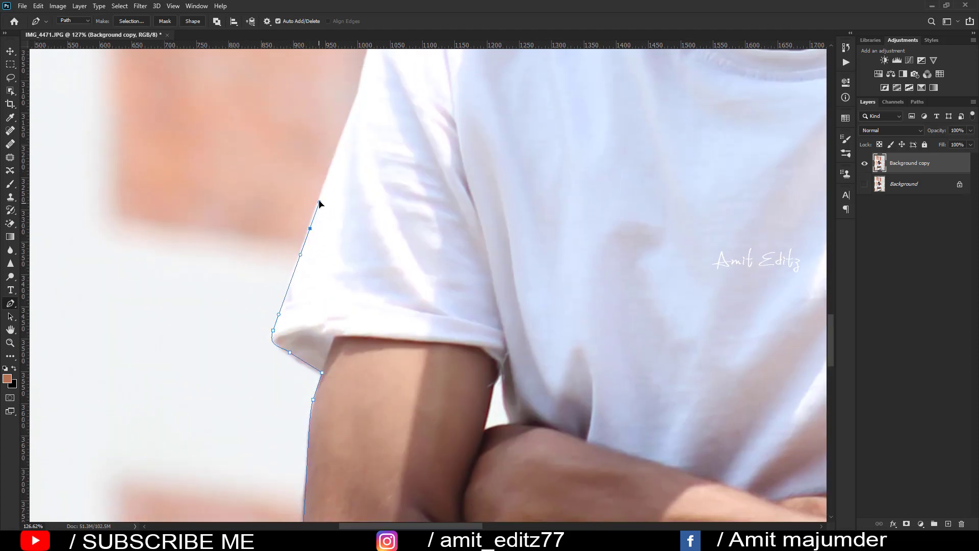
# Trace the path over the top of the shoulder toward the neck
pyautogui.scroll(5, 320, 204)
pyautogui.moveTo(381, 282); pyautogui.dragTo(386, 266)
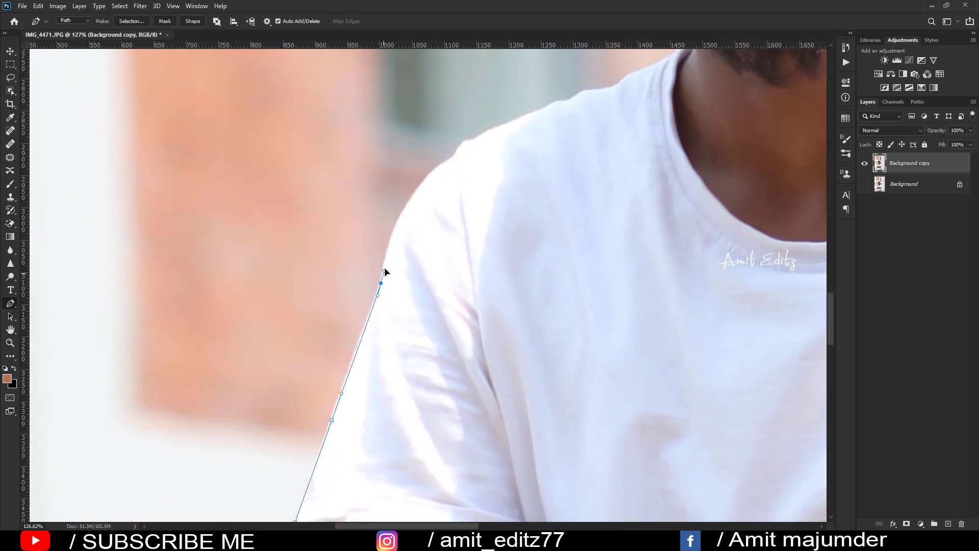
pyautogui.click(407, 205)
pyautogui.moveTo(445, 163); pyautogui.dragTo(476, 139)
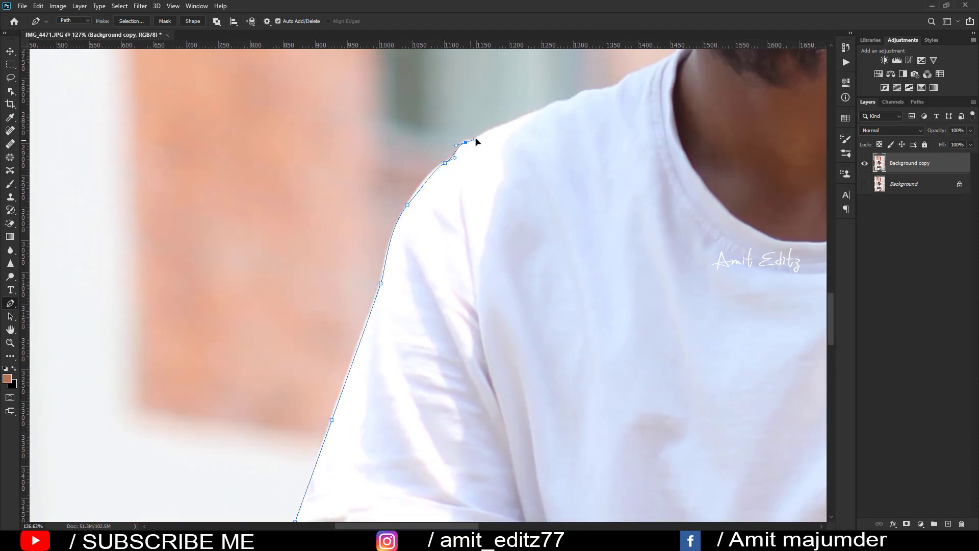
pyautogui.scroll(3, 396, 256)
pyautogui.scroll(2, 536, 208)
pyautogui.moveTo(453, 227); pyautogui.dragTo(479, 217)
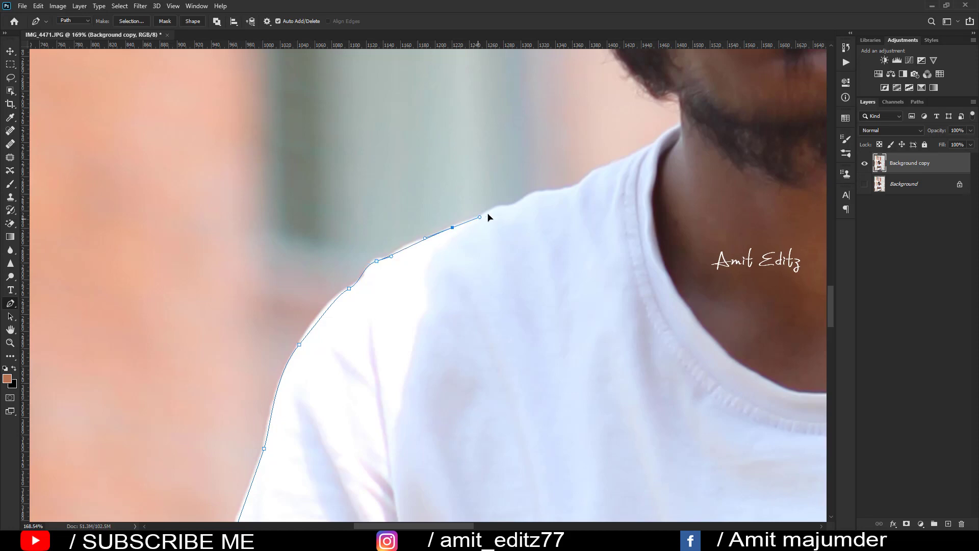
pyautogui.click(502, 207)
pyautogui.click(526, 195)
pyautogui.click(559, 190)
pyautogui.moveTo(592, 174); pyautogui.dragTo(595, 169)
# Continue the anchors from where shoulder meets neck up along the jawline
pyautogui.moveTo(607, 406); pyautogui.dragTo(285, 294)
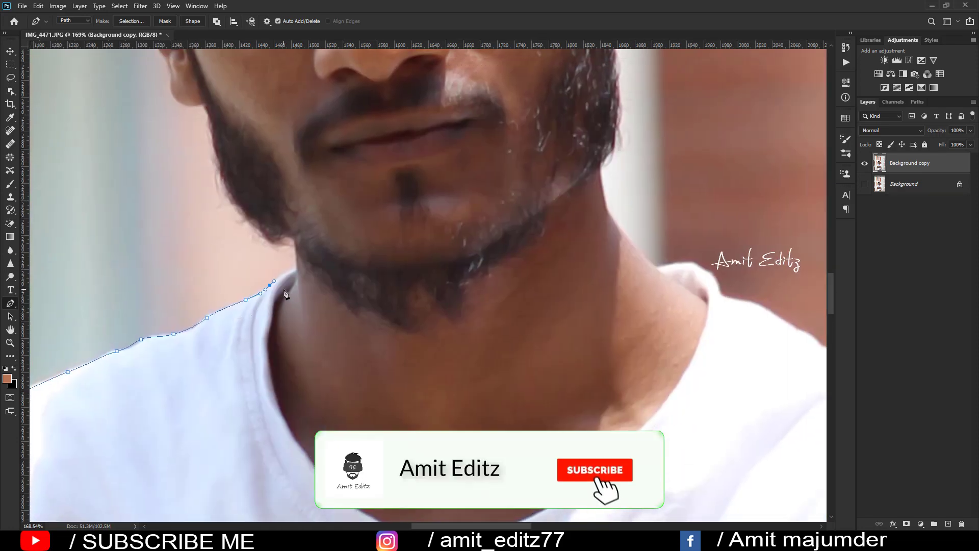
pyautogui.click(286, 271)
pyautogui.moveTo(296, 252); pyautogui.dragTo(294, 241)
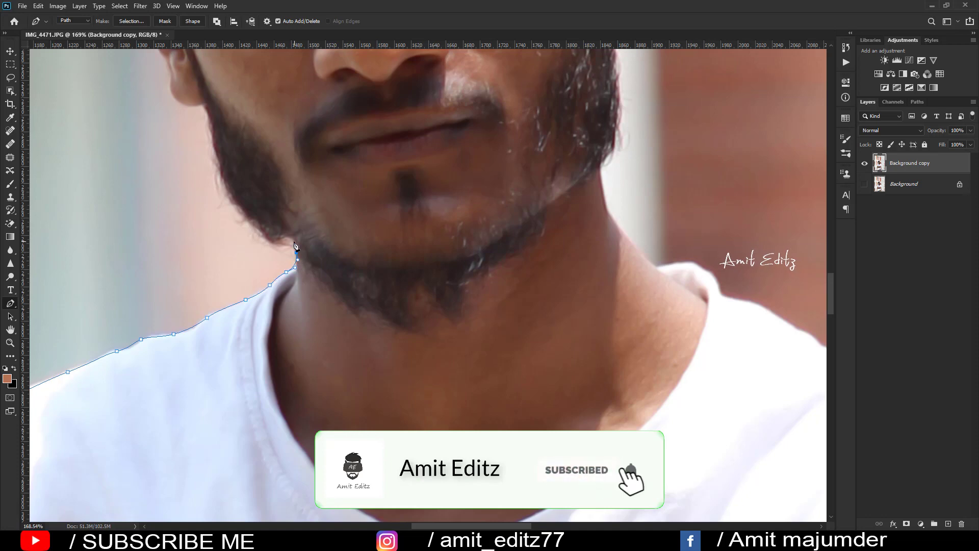
pyautogui.click(246, 219)
pyautogui.click(223, 191)
pyautogui.click(216, 168)
pyautogui.moveTo(213, 148)
pyautogui.mouseDown()
pyautogui.moveTo(210, 130)
pyautogui.moveTo(231, 303)
pyautogui.mouseUp()
# Redo the curve leaving the jaw and anchor the path below the ear
pyautogui.moveTo(326, 296); pyautogui.dragTo(313, 289)
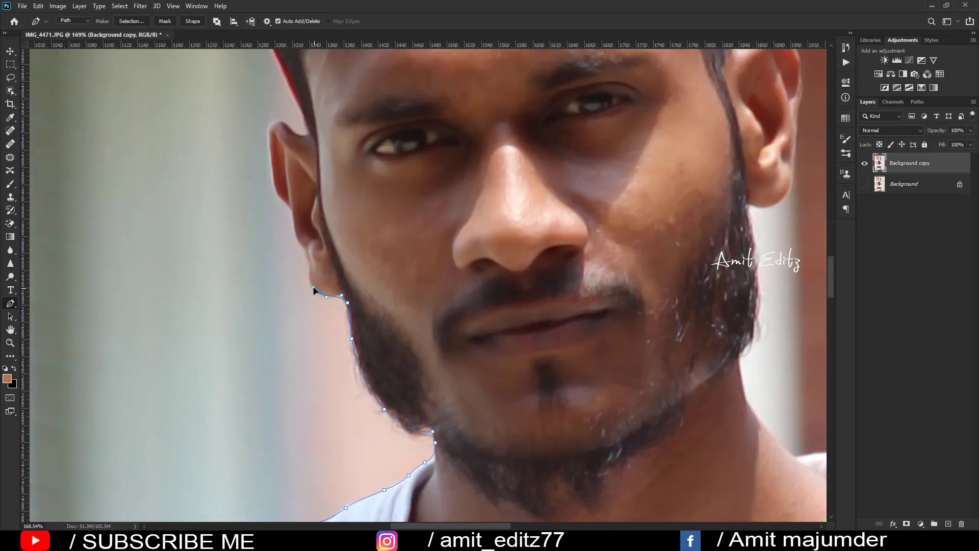
pyautogui.hotkey('ctrl', 'z')
pyautogui.click(341, 296)
pyautogui.moveTo(310, 276); pyautogui.dragTo(305, 265)
pyautogui.click(304, 264)
# Extend the path along the hair and up the red cap's edge, undoing misplaced anchors
pyautogui.moveTo(301, 112); pyautogui.dragTo(422, 327)
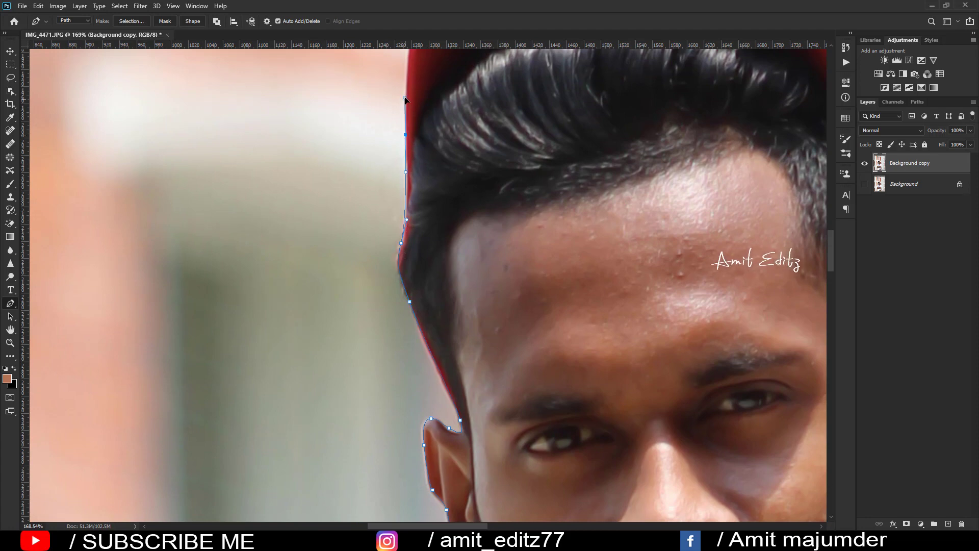
pyautogui.moveTo(451, 322); pyautogui.dragTo(362, 473)
pyautogui.moveTo(349, 220); pyautogui.dragTo(375, 167)
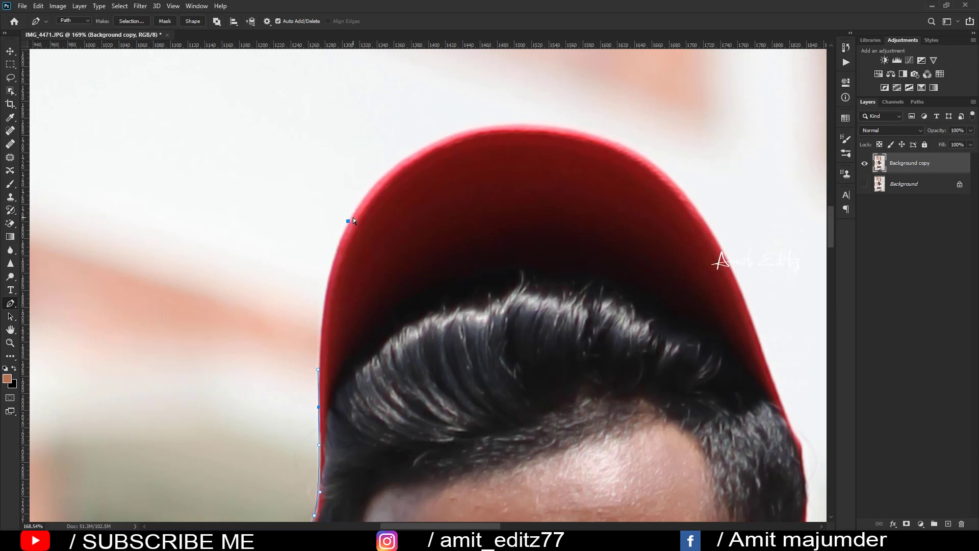
pyautogui.hotkey('ctrl', 'z')
pyautogui.hotkey('ctrl', 'z')
pyautogui.scroll(-5, 354, 218)
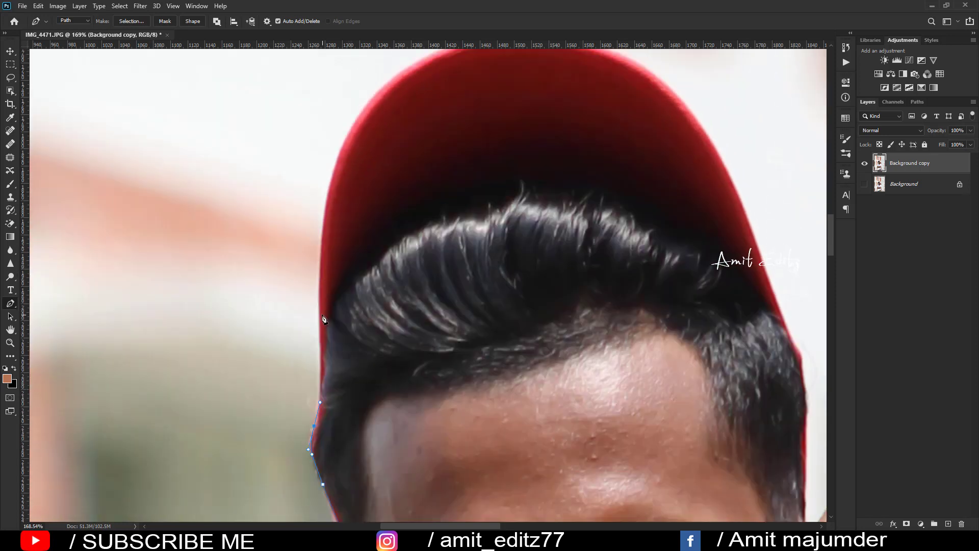
pyautogui.moveTo(320, 294); pyautogui.dragTo(321, 259)
pyautogui.hotkey('ctrl', 'z')
pyautogui.hotkey('ctrl', 'z')
pyautogui.moveTo(340, 151); pyautogui.dragTo(278, 356)
pyautogui.moveTo(343, 284); pyautogui.dragTo(430, 239)
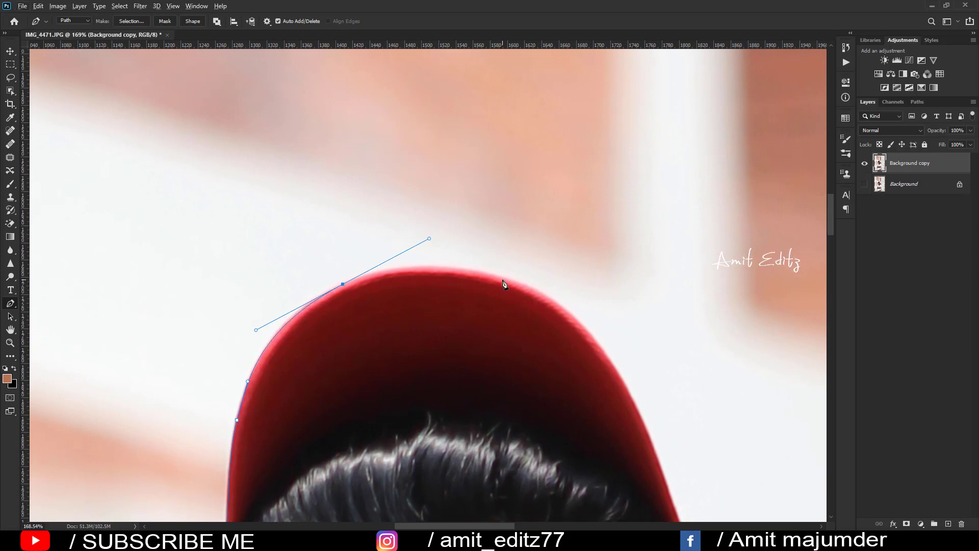
pyautogui.press('z')
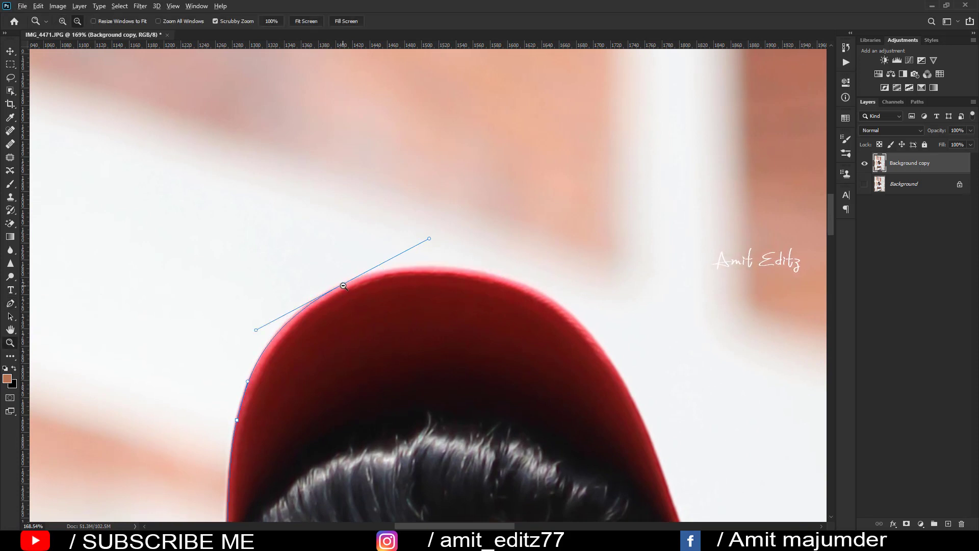
# Trace a Pen path along the top and right side of the red cap
pyautogui.press('p')
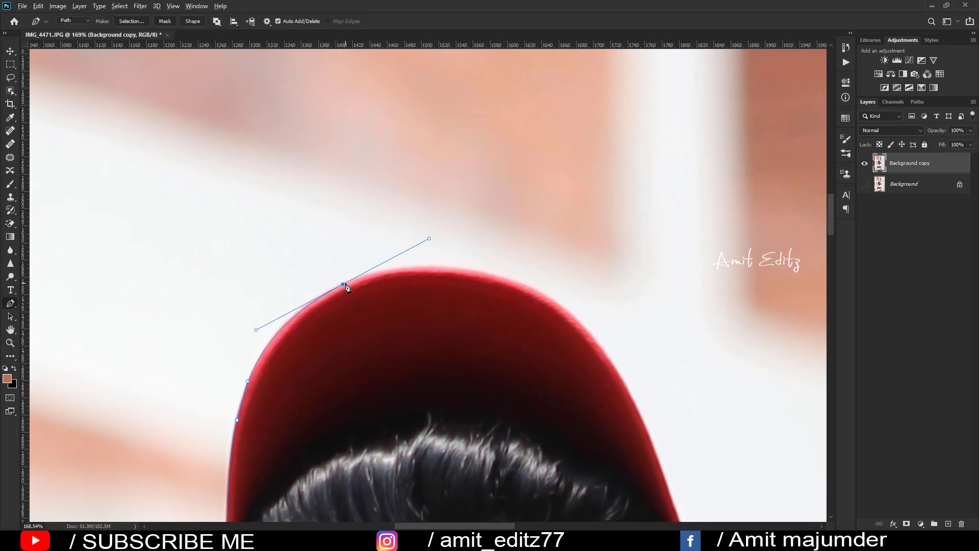
pyautogui.keyDown('alt'); pyautogui.click(343, 285); pyautogui.keyUp('alt')
pyautogui.moveTo(501, 276); pyautogui.dragTo(591, 306)
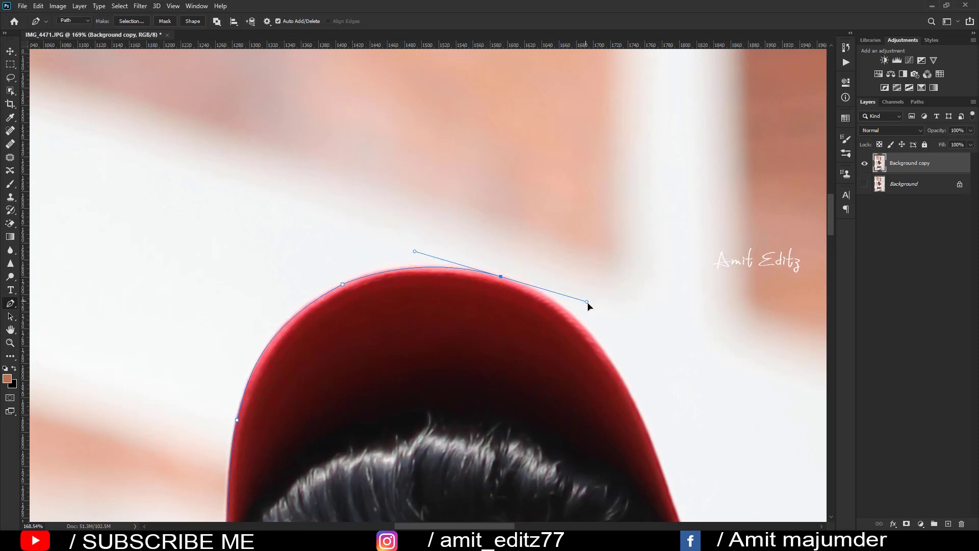
pyautogui.keyDown('alt'); pyautogui.click(501, 276); pyautogui.keyUp('alt')
pyautogui.scroll(-5, 516, 302)
pyautogui.hscroll(5, 516, 302)
pyautogui.moveTo(469, 257); pyautogui.dragTo(511, 360)
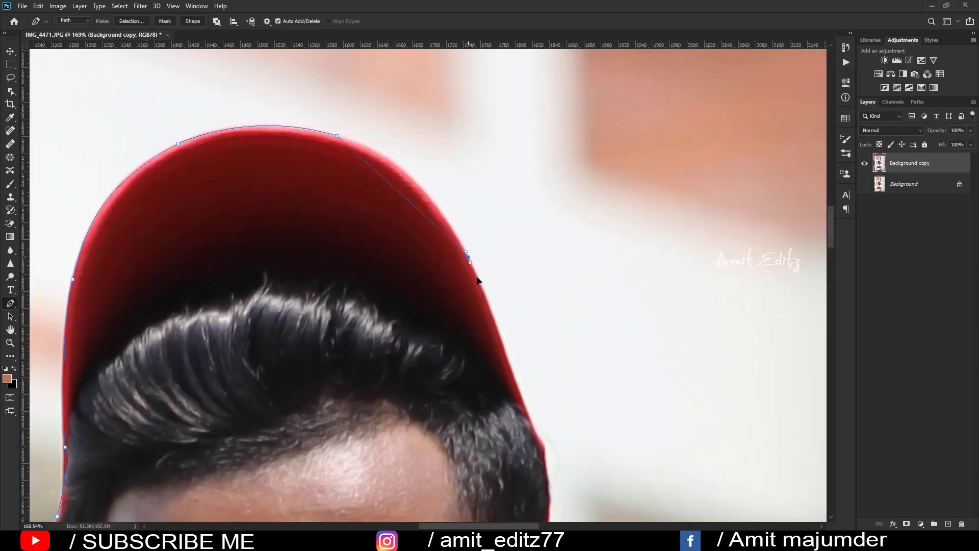
pyautogui.scroll(-5, 522, 406)
pyautogui.hscroll(2, 523, 406)
pyautogui.moveTo(456, 249); pyautogui.dragTo(479, 330)
pyautogui.scroll(-5, 479, 333)
pyautogui.hscroll(2, 479, 332)
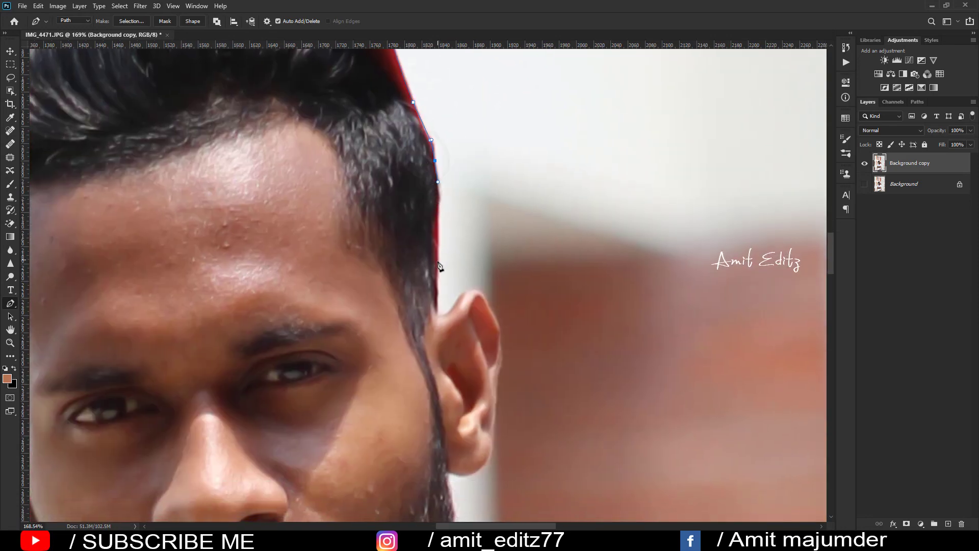
# Continue the path down the hair edge, below the earlobe, to the jaw's end
pyautogui.moveTo(439, 261)
pyautogui.mouseDown()
pyautogui.moveTo(442, 314)
pyautogui.moveTo(463, 290)
pyautogui.moveTo(493, 312)
pyautogui.mouseUp()
pyautogui.scroll(-5, 434, 185)
pyautogui.hscroll(2, 433, 185)
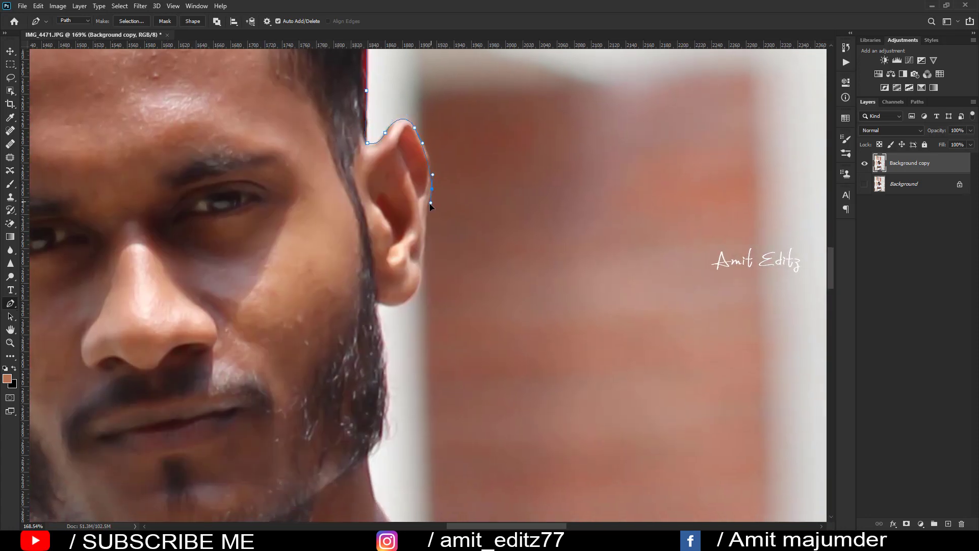
pyautogui.moveTo(416, 292); pyautogui.dragTo(412, 301)
pyautogui.scroll(-5, 380, 308)
pyautogui.scroll(-4, 380, 309)
pyautogui.hscroll(2, 380, 309)
pyautogui.moveTo(349, 192); pyautogui.dragTo(336, 248)
pyautogui.click(332, 249)
# Extend the path down the neck and around the shoulder
pyautogui.click(342, 299)
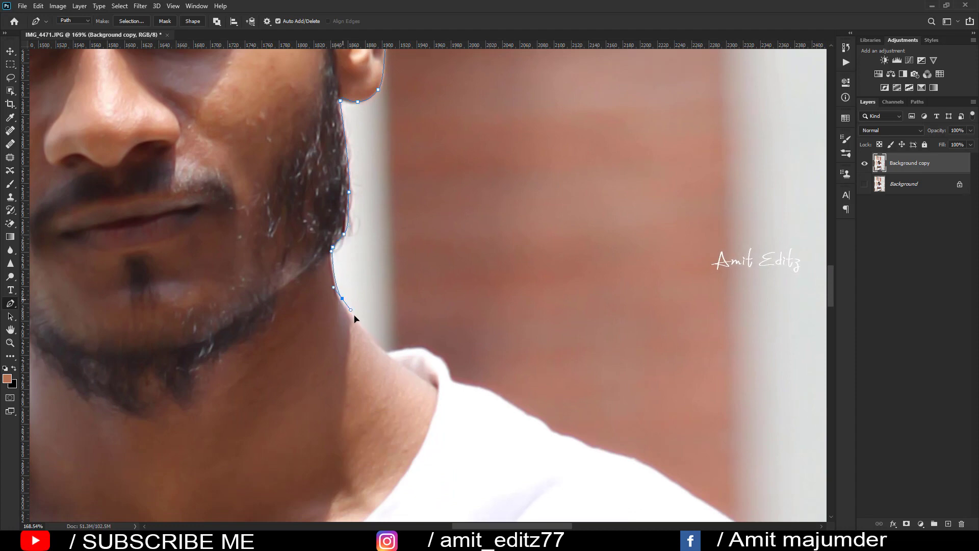
pyautogui.click(385, 354)
pyautogui.moveTo(406, 350); pyautogui.dragTo(412, 349)
pyautogui.click(434, 355)
pyautogui.click(448, 376)
pyautogui.moveTo(471, 388); pyautogui.dragTo(482, 392)
pyautogui.moveTo(526, 417)
pyautogui.mouseDown()
pyautogui.moveTo(238, 197)
pyautogui.moveTo(249, 199)
pyautogui.mouseUp()
pyautogui.click(261, 212)
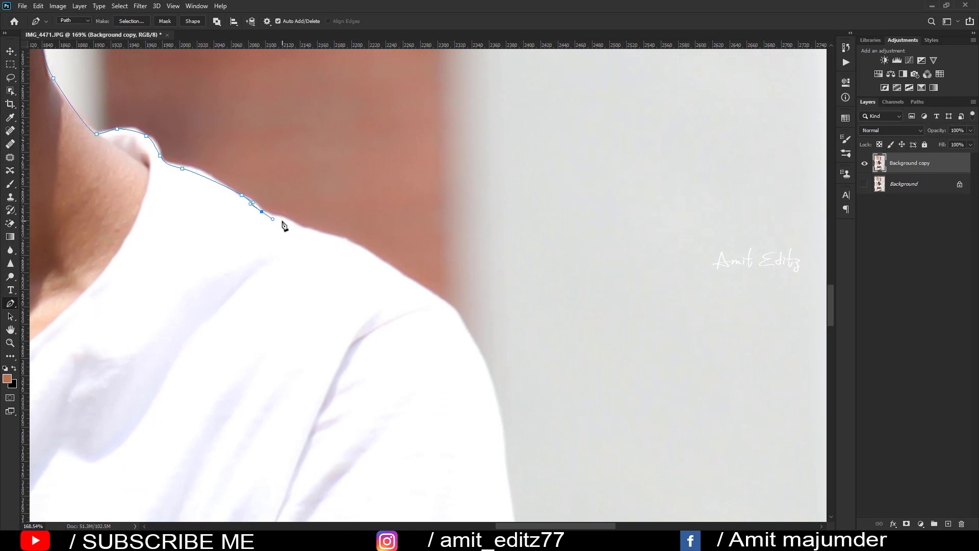
pyautogui.click(289, 221)
pyautogui.click(310, 229)
pyautogui.moveTo(358, 246)
pyautogui.mouseDown()
pyautogui.moveTo(425, 292)
pyautogui.moveTo(346, 119)
pyautogui.mouseUp()
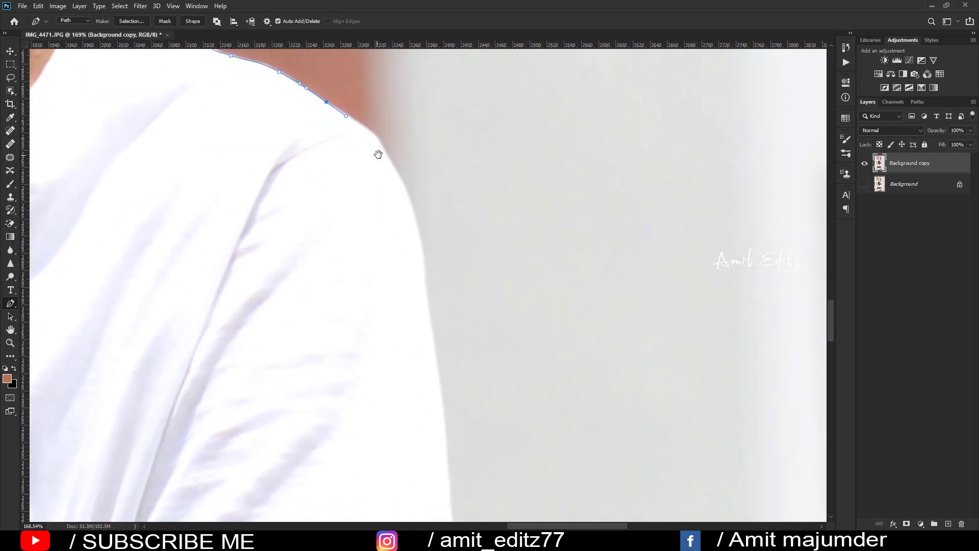
# Trace the outer arm and down the sleeve to its lower edge
pyautogui.moveTo(382, 150); pyautogui.dragTo(396, 174)
pyautogui.moveTo(423, 266); pyautogui.dragTo(429, 323)
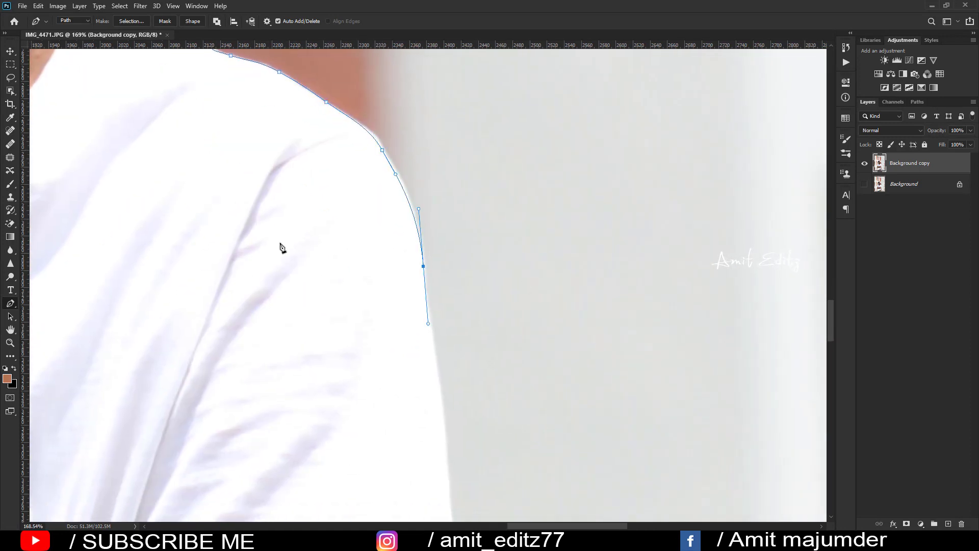
pyautogui.moveTo(498, 318); pyautogui.dragTo(450, 174)
pyautogui.moveTo(401, 323); pyautogui.dragTo(404, 385)
pyautogui.moveTo(390, 342); pyautogui.dragTo(353, 71)
pyautogui.click(366, 183)
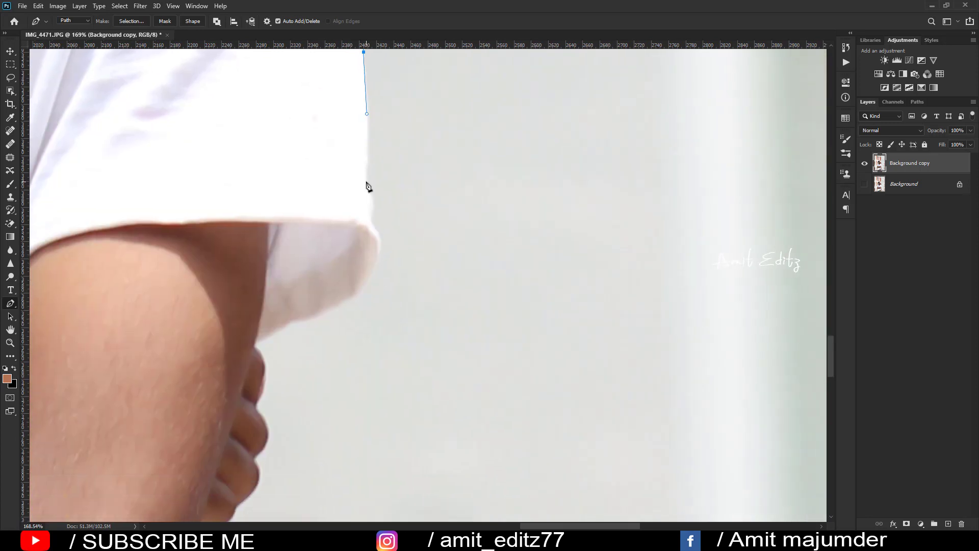
pyautogui.click(371, 206)
pyautogui.click(375, 229)
pyautogui.click(372, 266)
pyautogui.moveTo(370, 276)
pyautogui.mouseDown()
pyautogui.moveTo(363, 288)
pyautogui.moveTo(603, 215)
pyautogui.moveTo(539, 243)
pyautogui.mouseUp()
# Outline the hand's edge and fingers to just below the hand
pyautogui.click(527, 250)
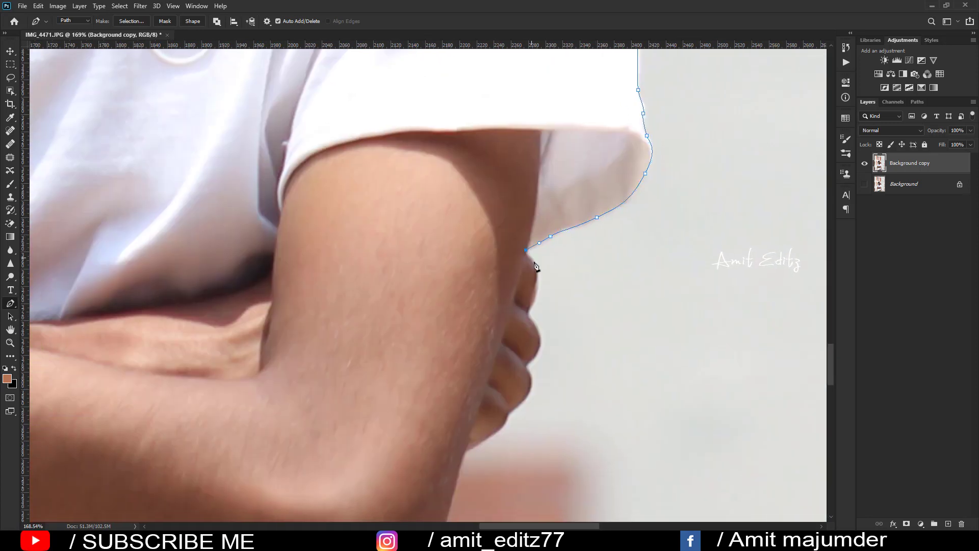
pyautogui.click(539, 281)
pyautogui.click(536, 299)
pyautogui.moveTo(539, 300)
pyautogui.mouseDown()
pyautogui.moveTo(499, 146)
pyautogui.moveTo(495, 204)
pyautogui.mouseUp()
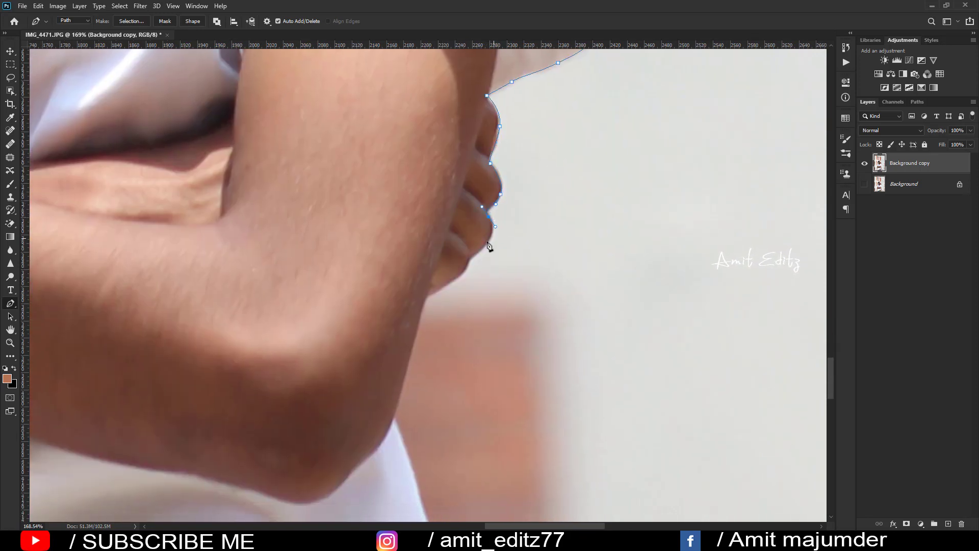
pyautogui.click(476, 257)
pyautogui.moveTo(433, 295); pyautogui.dragTo(428, 299)
pyautogui.click(416, 334)
# Follow the shirt edge down to its lower fold
pyautogui.scroll(-5, 407, 265)
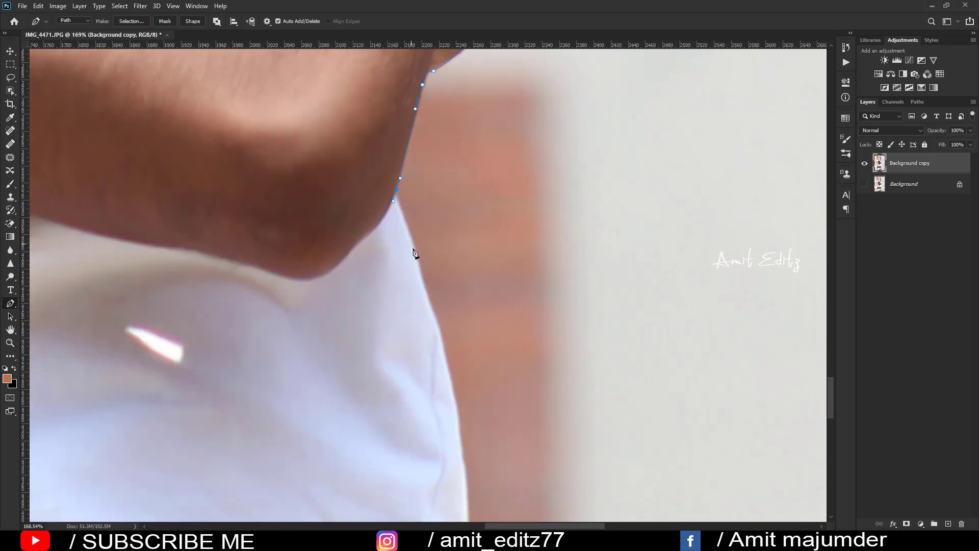
pyautogui.click(421, 279)
pyautogui.scroll(-5, 431, 310)
pyautogui.click(378, 204)
pyautogui.click(385, 243)
pyautogui.moveTo(389, 295); pyautogui.dragTo(389, 333)
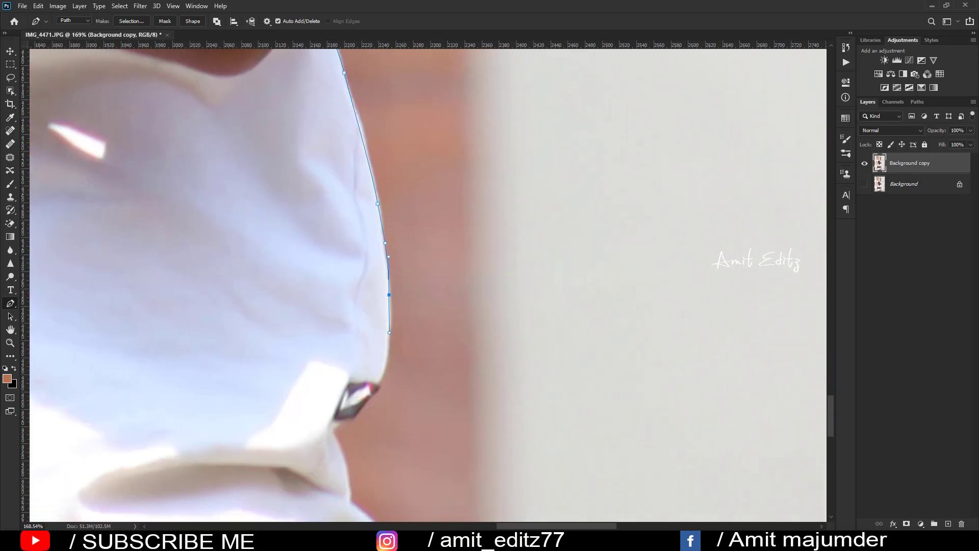
pyautogui.click(376, 386)
pyautogui.click(347, 419)
# Curve the path along the shirt hem
pyautogui.moveTo(338, 439)
pyautogui.mouseDown()
pyautogui.moveTo(344, 457)
pyautogui.moveTo(356, 297)
pyautogui.moveTo(360, 351)
pyautogui.mouseUp()
pyautogui.scroll(3, 356, 298)
pyautogui.click(380, 363)
pyautogui.click(413, 414)
pyautogui.moveTo(398, 442)
pyautogui.mouseDown()
pyautogui.moveTo(351, 172)
pyautogui.moveTo(365, 197)
pyautogui.mouseUp()
pyautogui.moveTo(369, 221); pyautogui.dragTo(372, 227)
# Run the path along the wall to its right end, then loop below the photo back toward the start
pyautogui.scroll(-3, 479, 220)
pyautogui.click(696, 217)
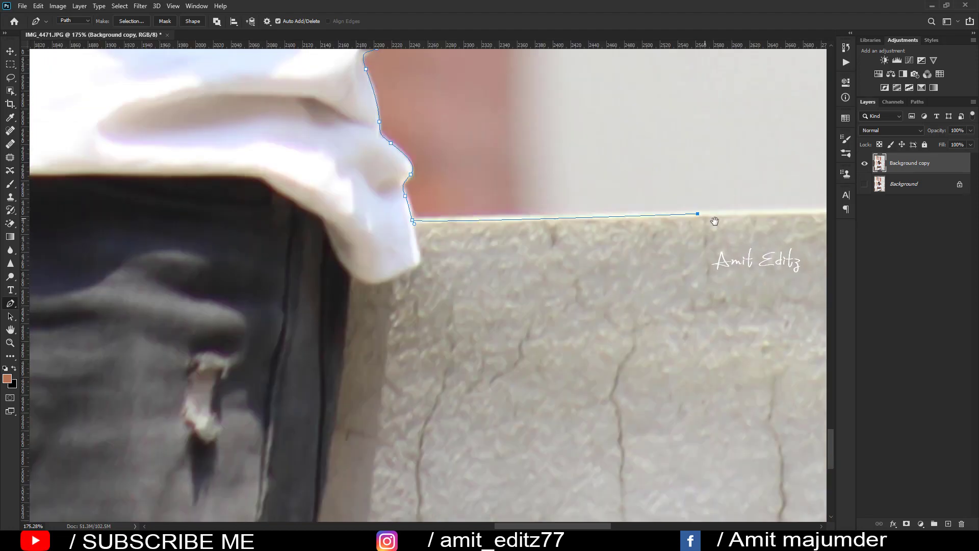
pyautogui.hscroll(10, 612, 234)
pyautogui.hscroll(3, 459, 240)
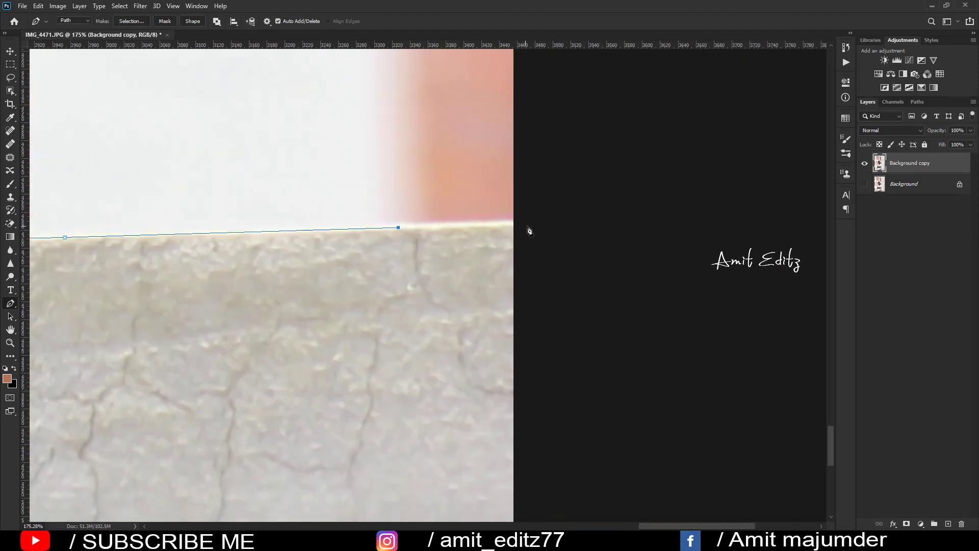
pyautogui.click(566, 229)
pyautogui.scroll(-6, 567, 229)
pyautogui.click(633, 352)
pyautogui.click(137, 284)
pyautogui.moveTo(144, 250); pyautogui.dragTo(153, 247)
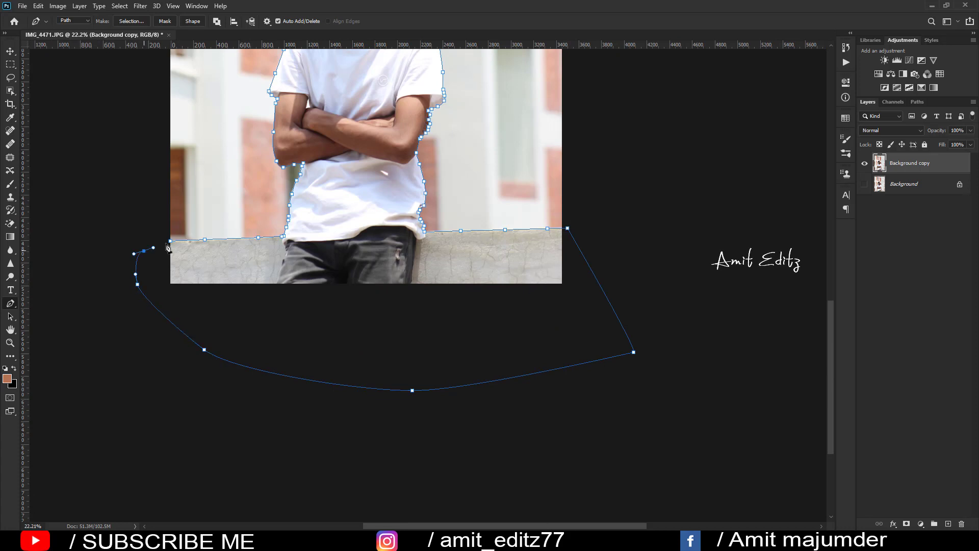
# Close the outline path and convert it into a selection
pyautogui.click(171, 242)
pyautogui.rightClick(338, 262)
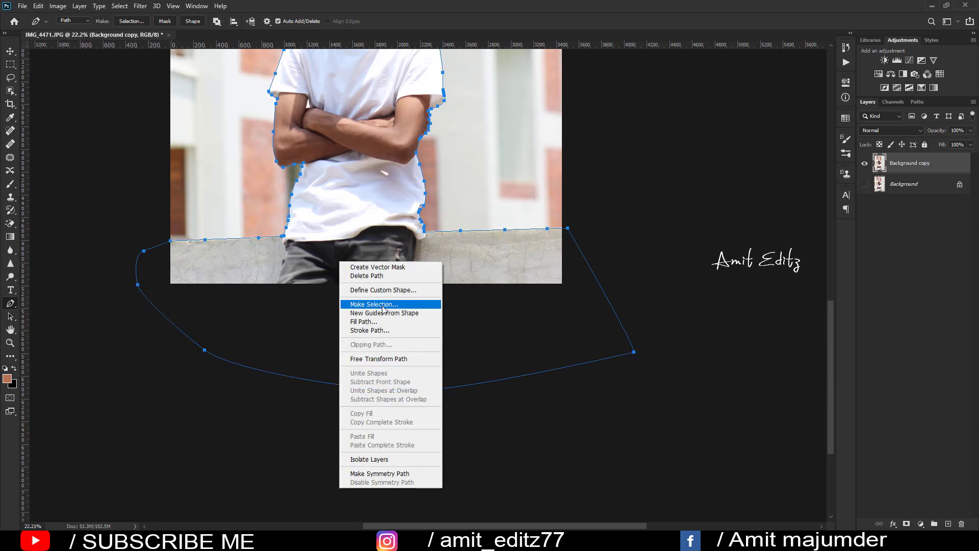
pyautogui.click(383, 304)
pyautogui.click(541, 145)
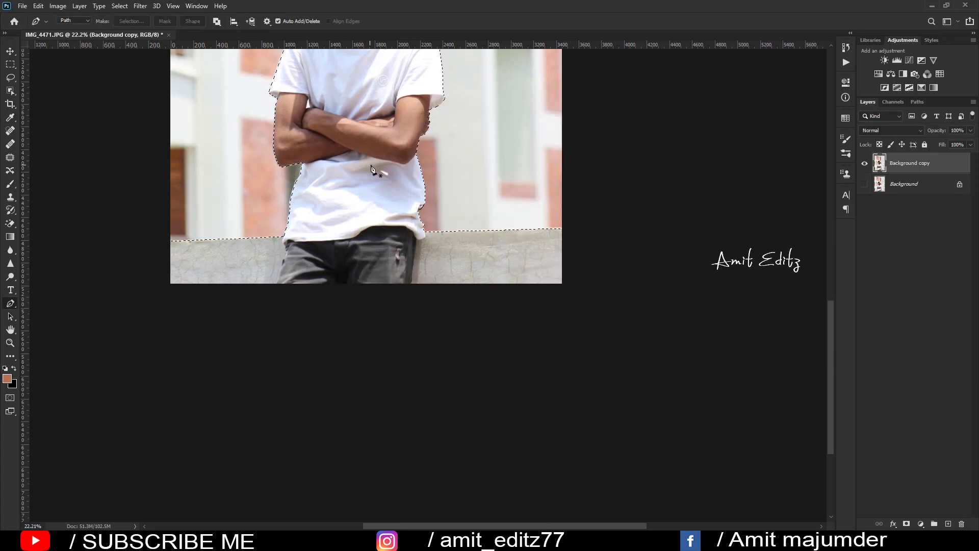
pyautogui.scroll(2, 387, 170)
pyautogui.scroll(1, 386, 170)
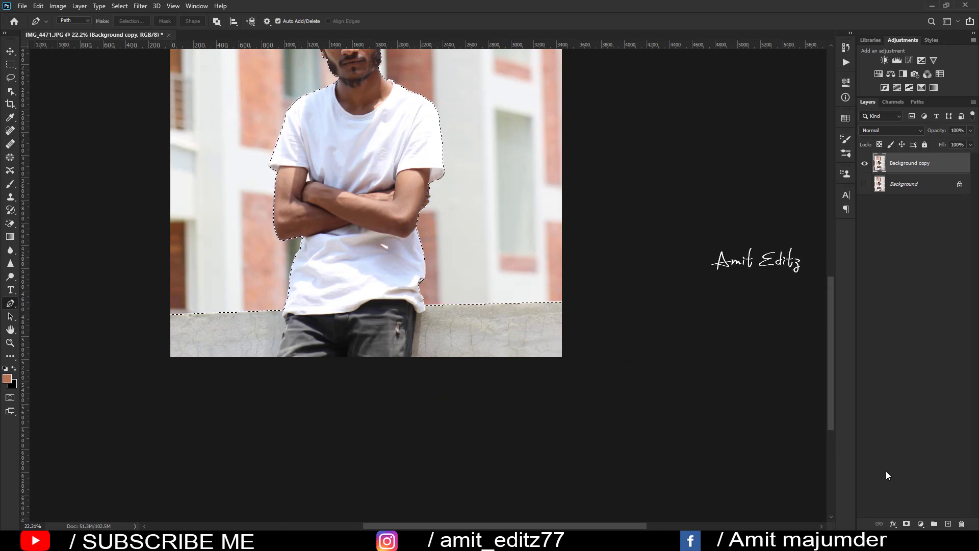
# Add a layer mask from the selection and apply it permanently
pyautogui.click(906, 524)
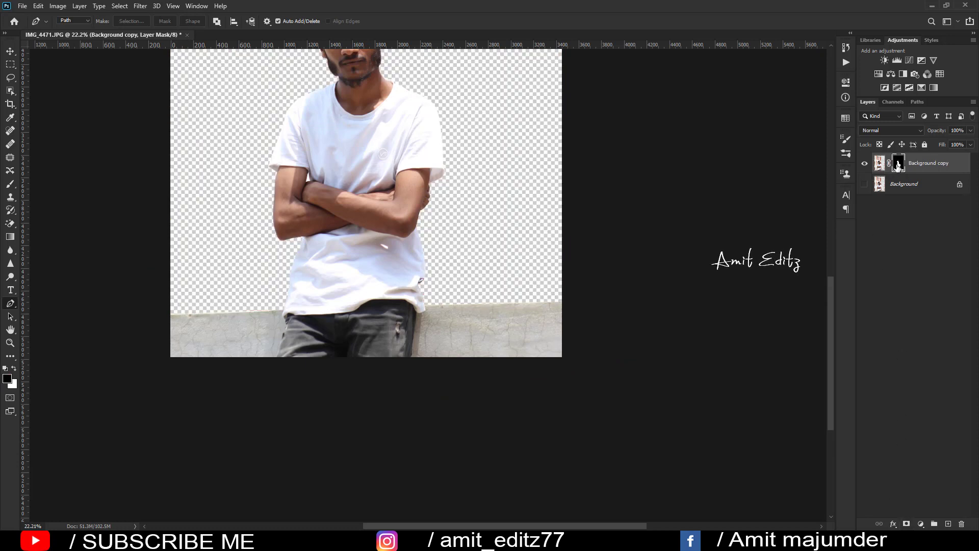
pyautogui.rightClick(898, 166)
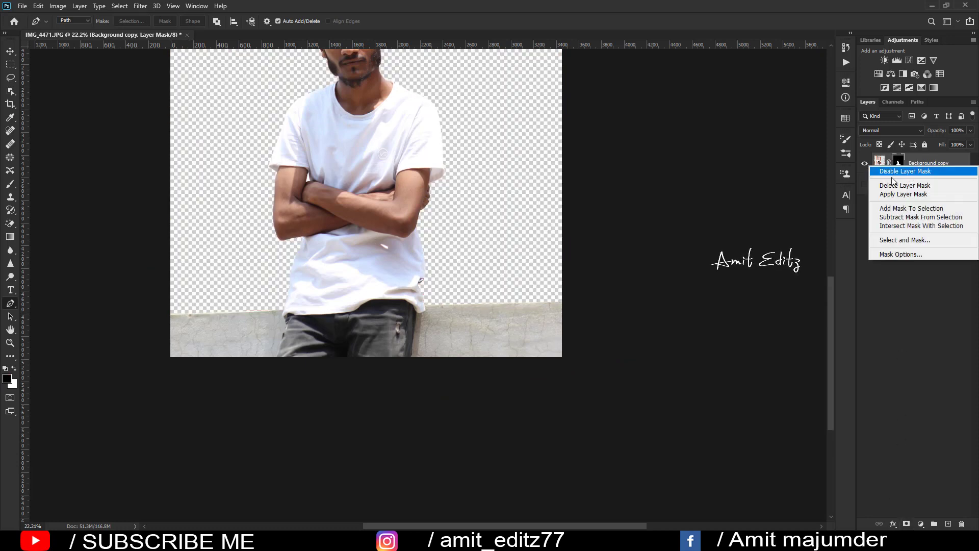
pyautogui.click(892, 195)
# Select the gap between arm and shirt with a path and delete the backdrop there
pyautogui.scroll(3, 316, 225)
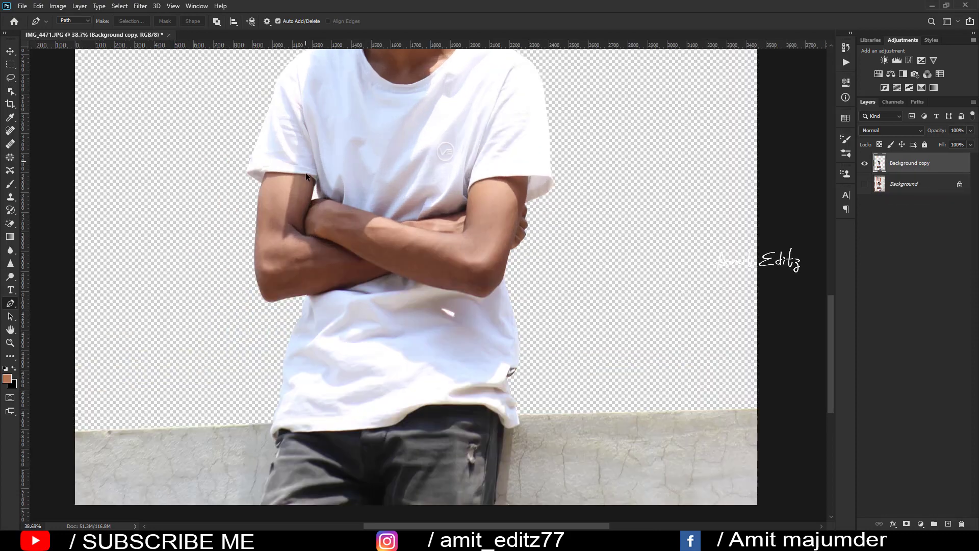
pyautogui.scroll(5, 317, 226)
pyautogui.scroll(2, 317, 226)
pyautogui.click(306, 232)
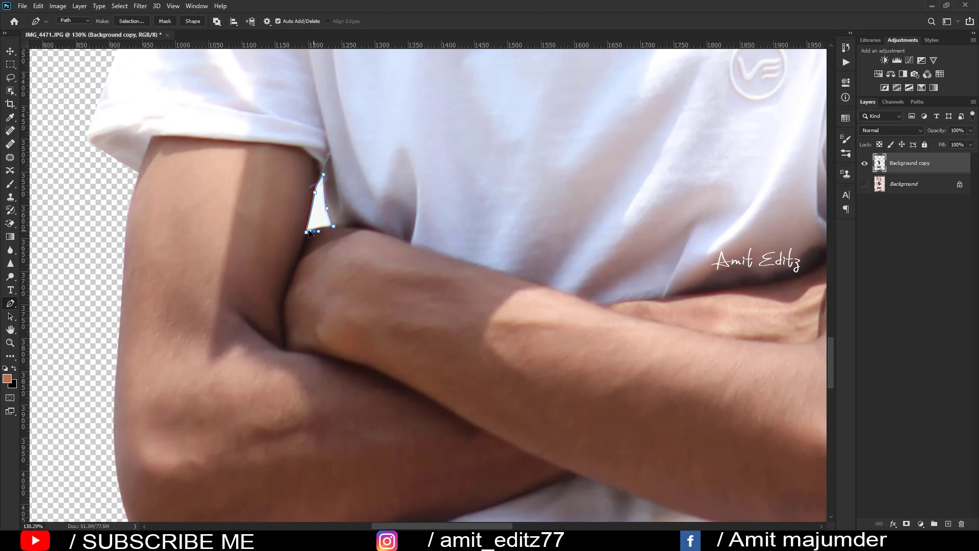
pyautogui.rightClick(315, 213)
pyautogui.click(351, 255)
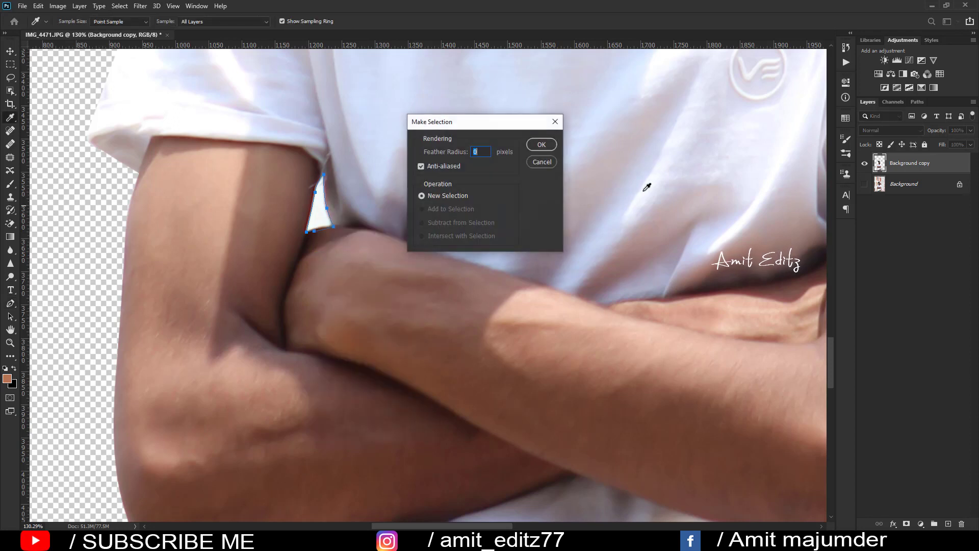
pyautogui.click(543, 146)
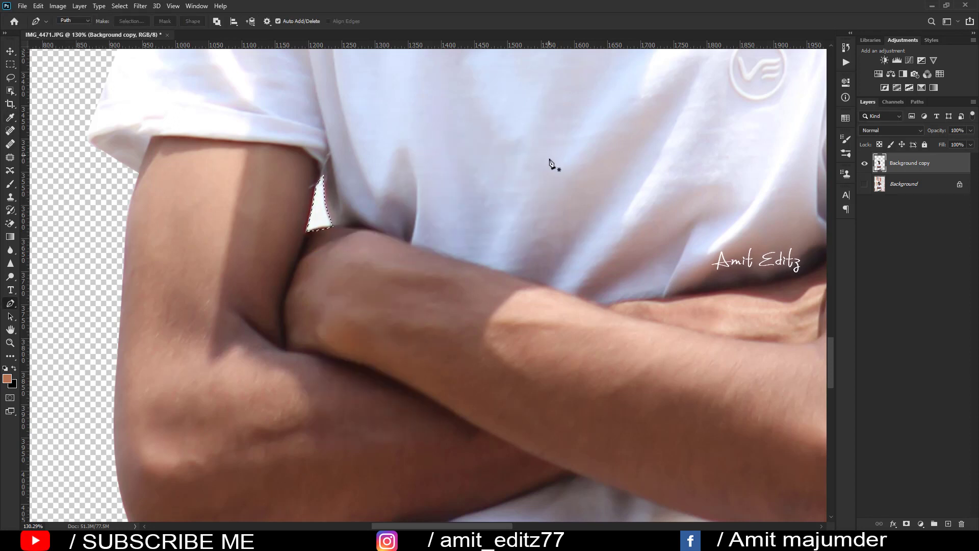
pyautogui.press('Delete')
# Compare the cut-out against the original Background layer, then leave it hidden
pyautogui.click(864, 184)
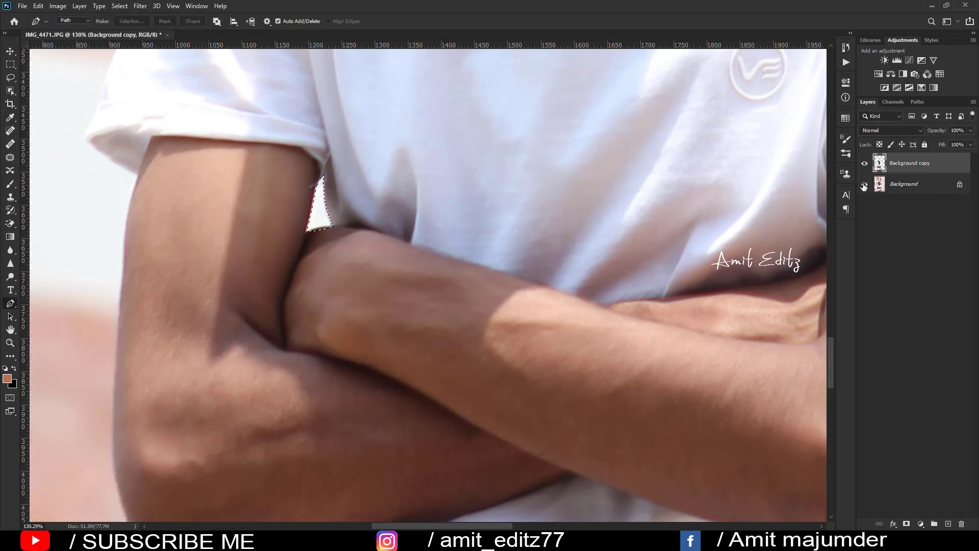
pyautogui.click(864, 184)
pyautogui.scroll(-10, 534, 227)
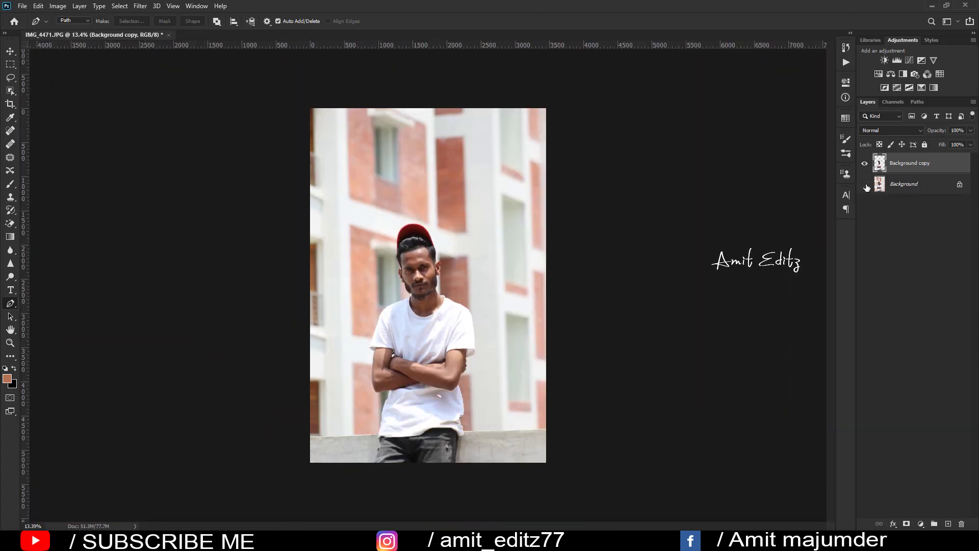
pyautogui.click(867, 186)
pyautogui.scroll(2, 437, 284)
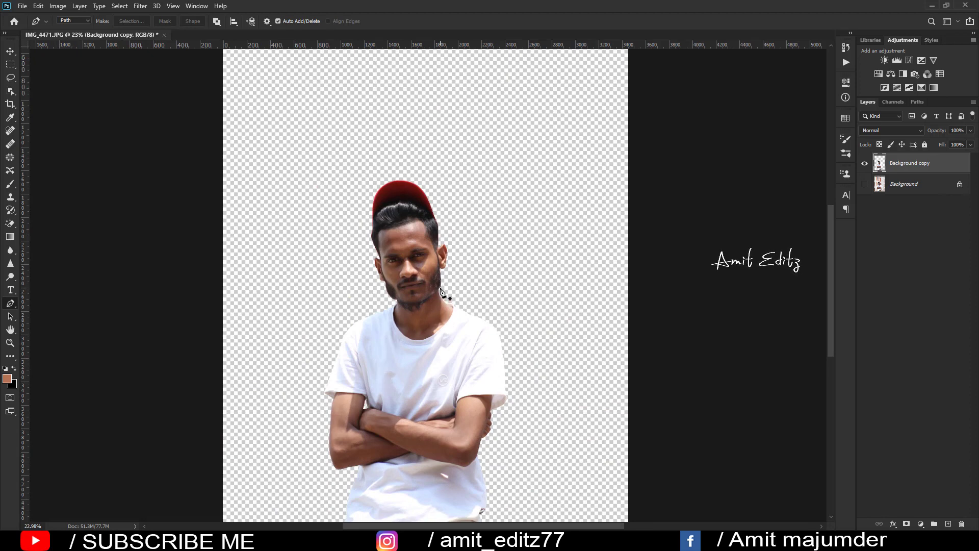
pyautogui.scroll(-2, 443, 287)
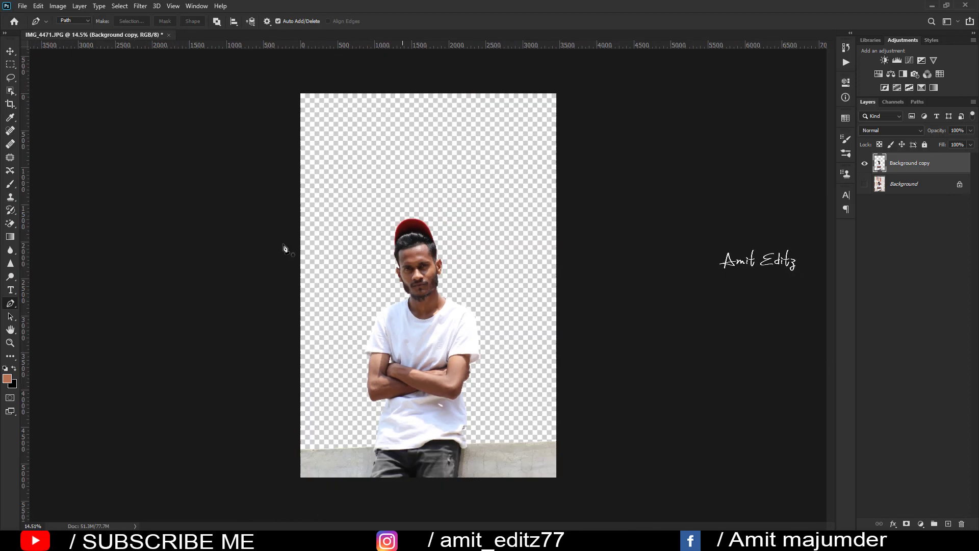
pyautogui.click(10, 51)
# Drag the pexels-photo skyscraper image from the polapan pic folder toward Photoshop and close File Explorer
pyautogui.scroll(-1, 341, 215)
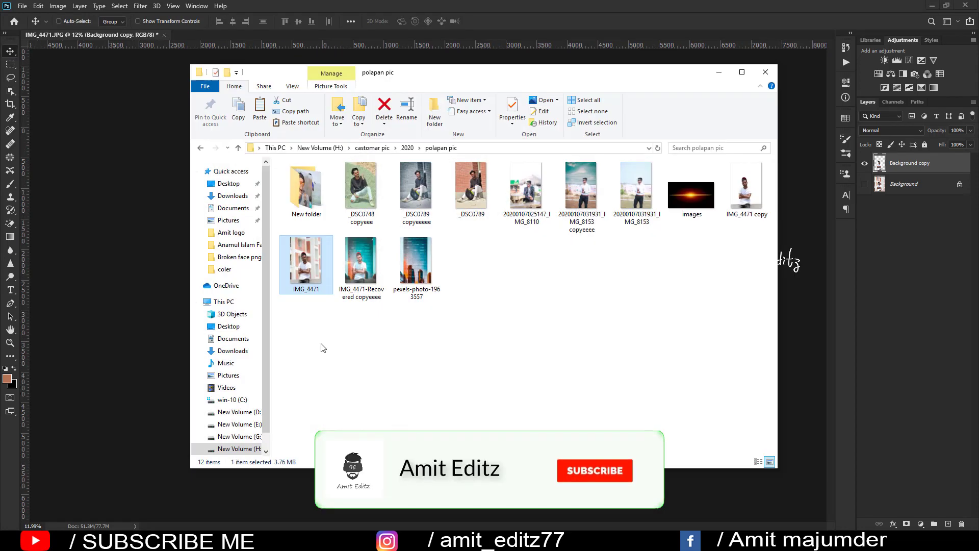
pyautogui.moveTo(424, 252); pyautogui.dragTo(132, 256)
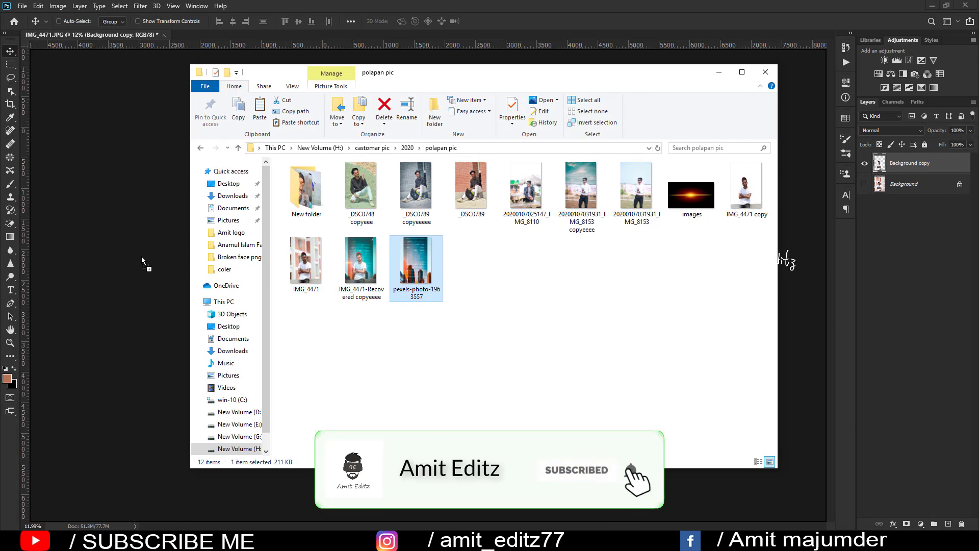
pyautogui.click(765, 72)
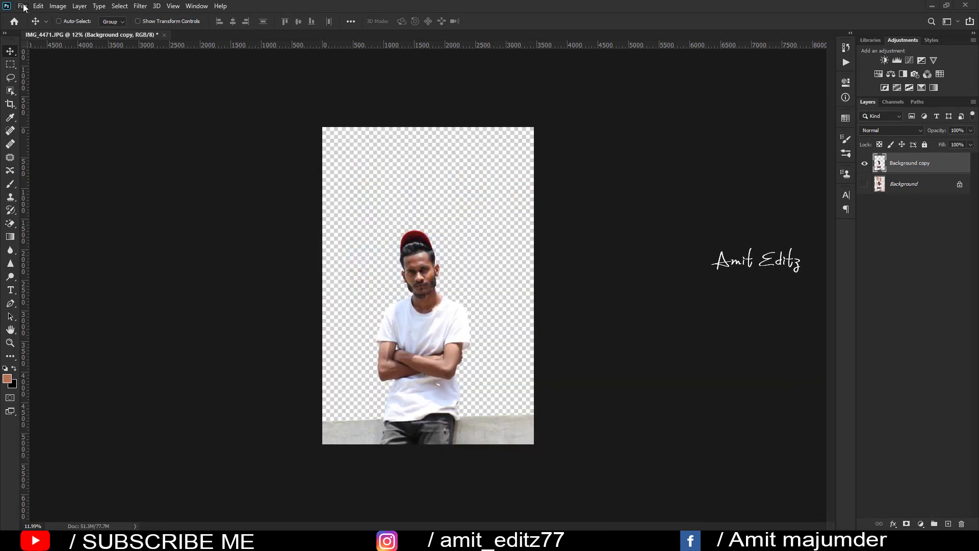
# Open pexels-photo-1963557 from H:\castomar pic\2020\polapan pic via File > Open
pyautogui.click(23, 7)
pyautogui.click(35, 24)
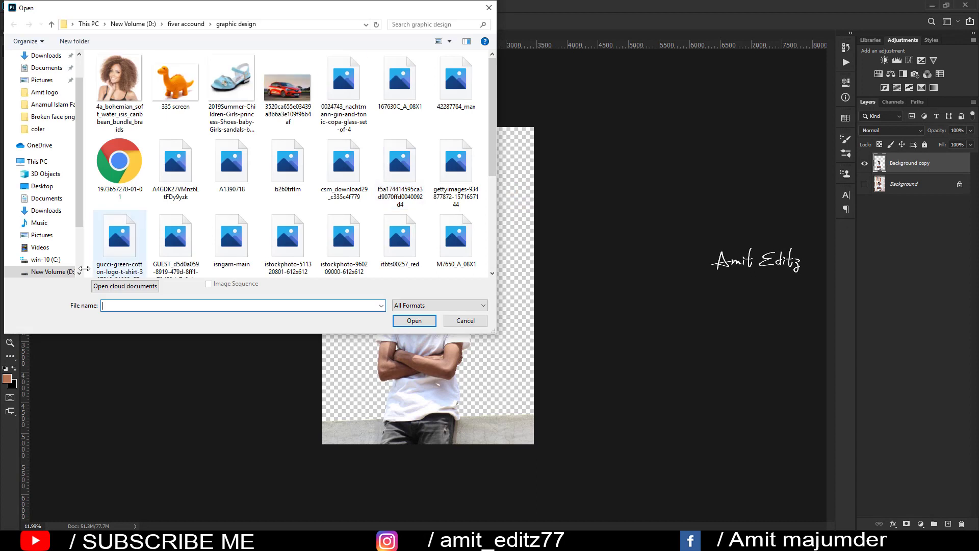
pyautogui.click(79, 274)
pyautogui.click(79, 274)
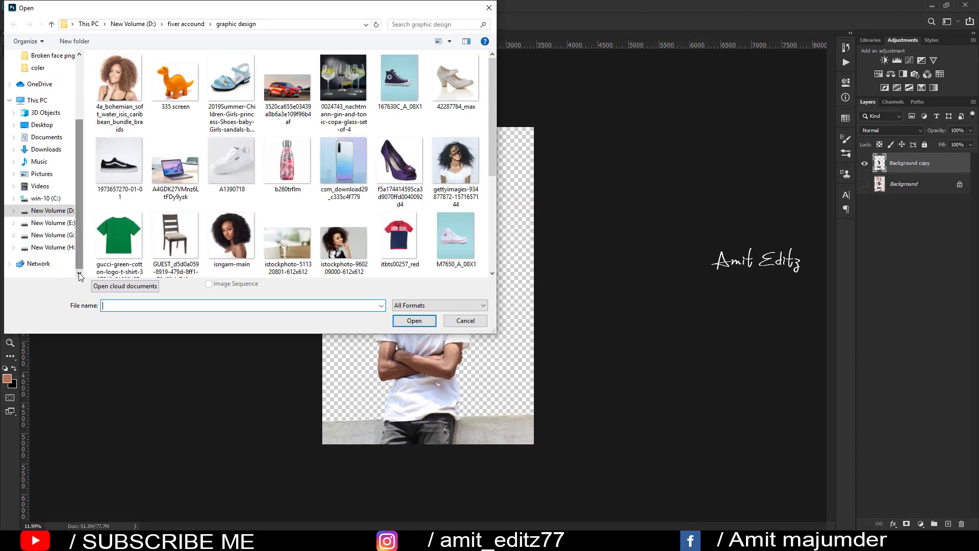
pyautogui.click(51, 247)
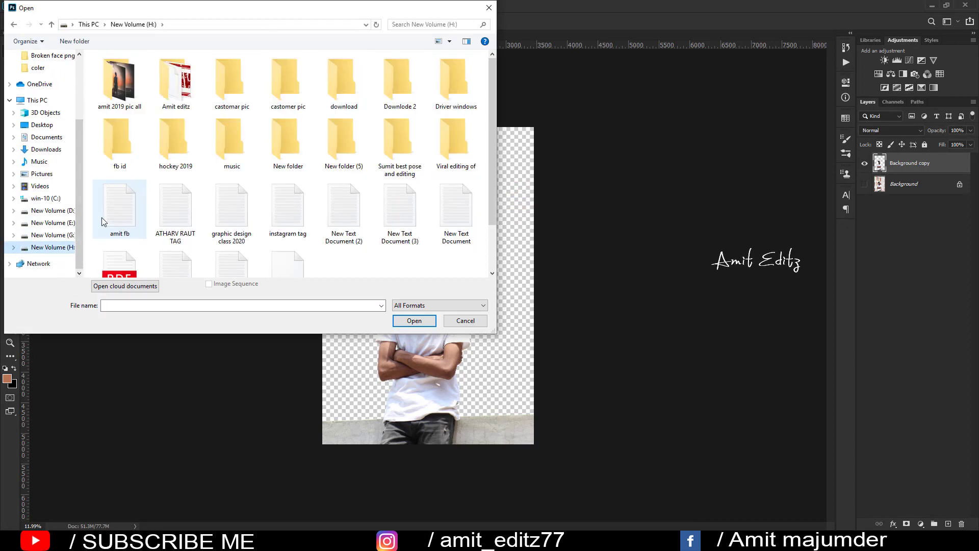
pyautogui.doubleClick(223, 100)
pyautogui.click(121, 94)
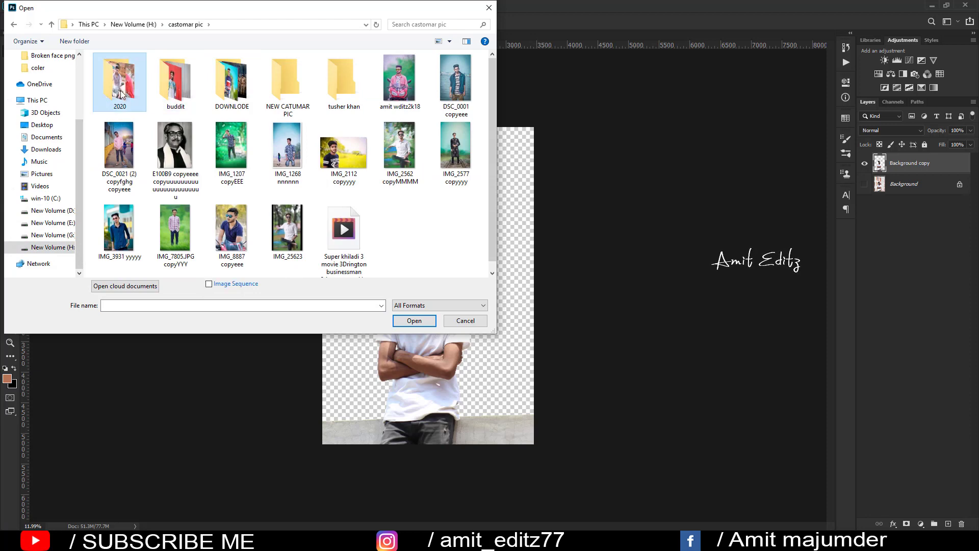
pyautogui.doubleClick(121, 94)
pyautogui.scroll(-3, 390, 201)
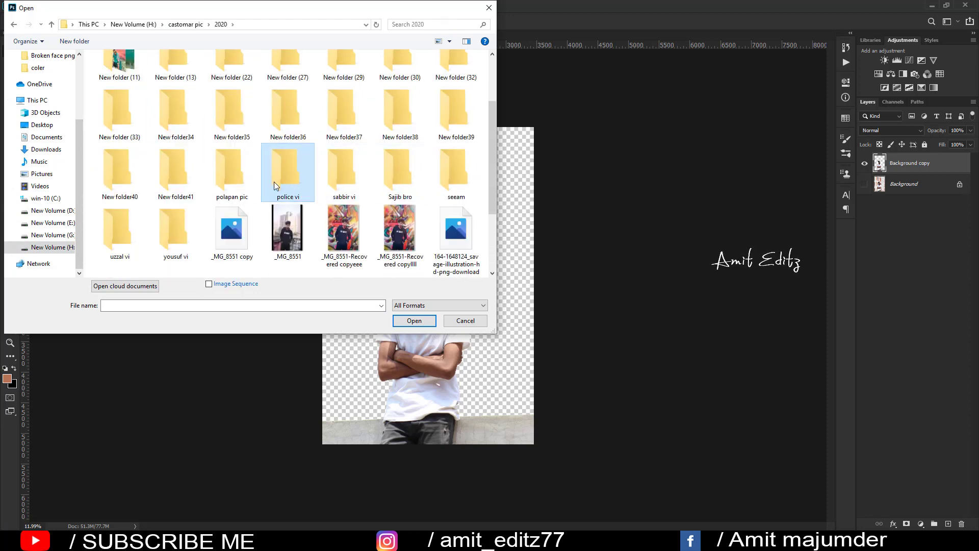
pyautogui.doubleClick(232, 174)
pyautogui.click(350, 155)
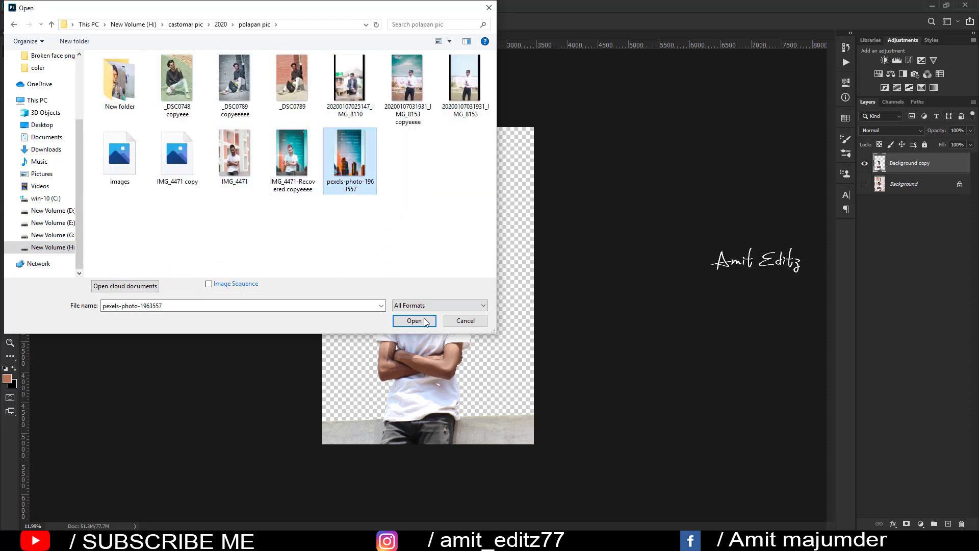
pyautogui.click(414, 321)
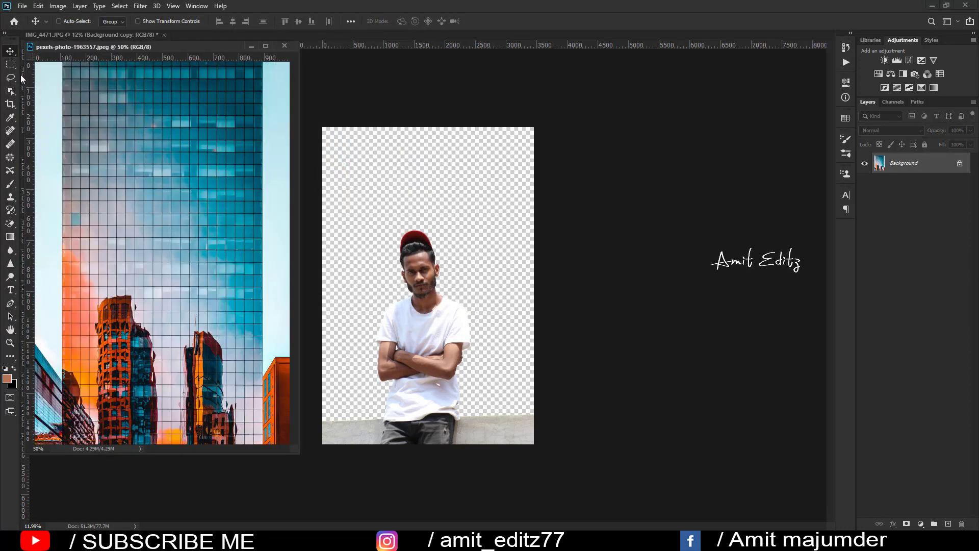
# Copy the skyscraper photo into IMG_4471 and start enlarging it with Free Transform
pyautogui.moveTo(161, 162); pyautogui.dragTo(301, 84)
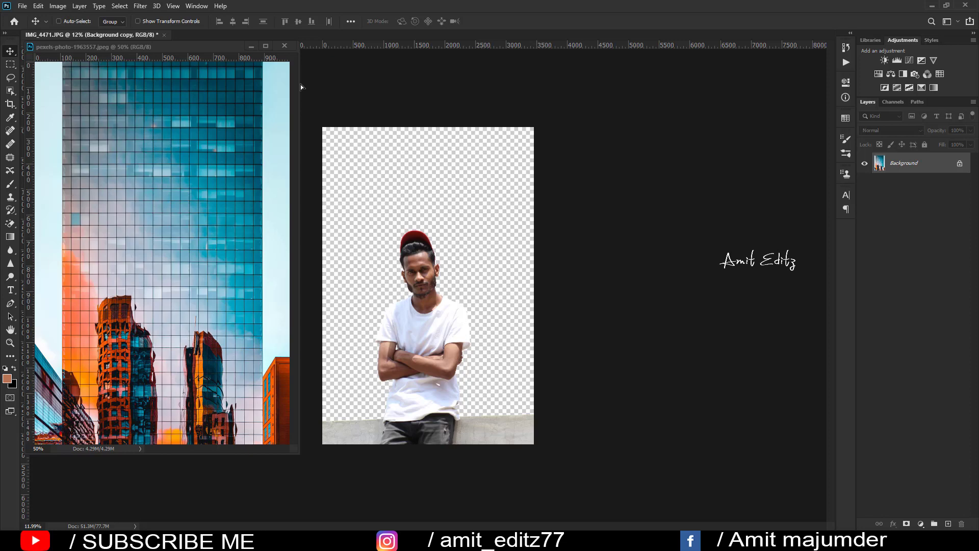
pyautogui.click(284, 45)
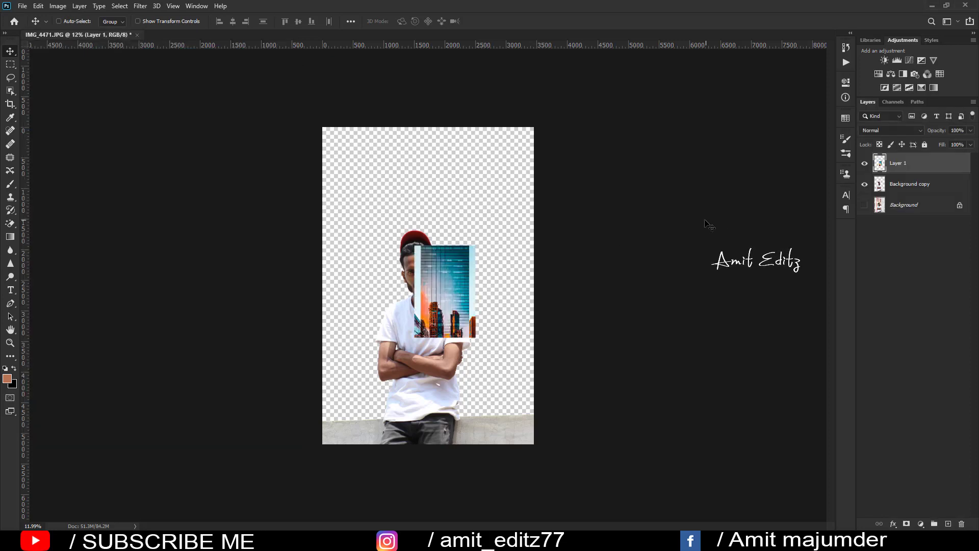
pyautogui.hotkey('ctrl', 't')
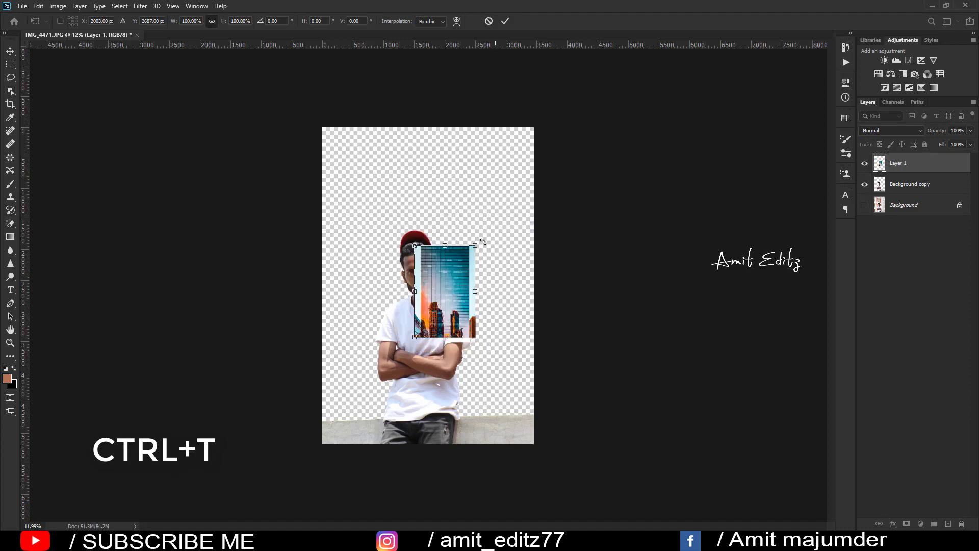
pyautogui.moveTo(475, 247); pyautogui.dragTo(565, 111)
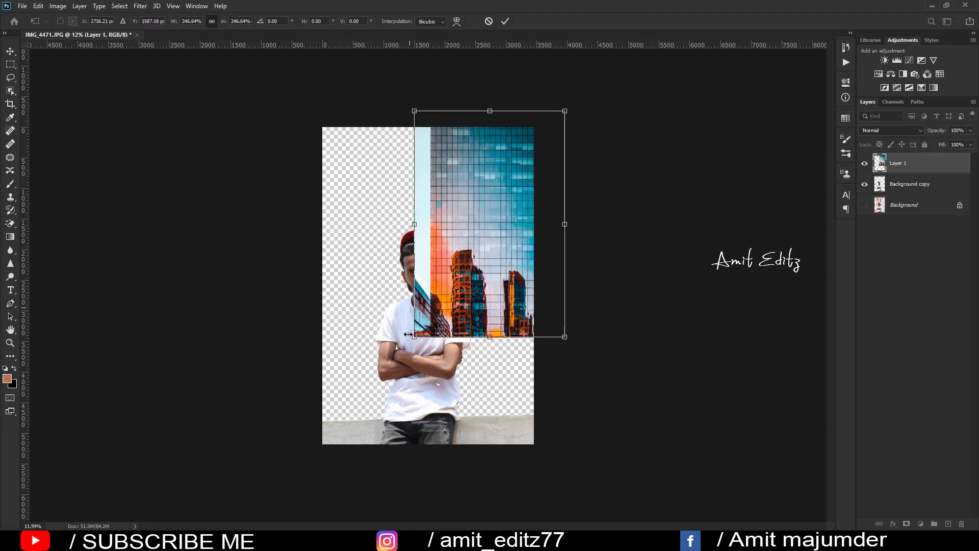
pyautogui.moveTo(414, 337); pyautogui.dragTo(356, 425)
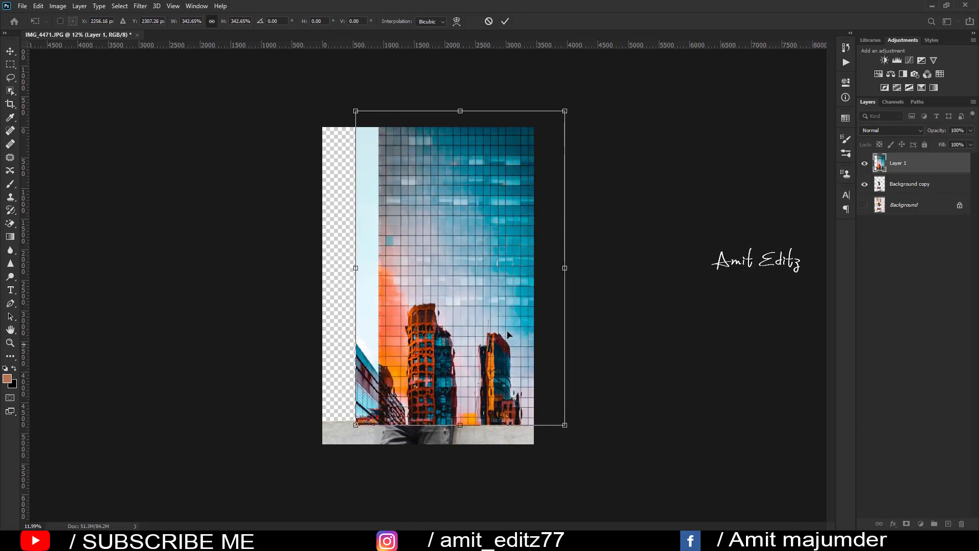
# Fit the building layer to cover the canvas and move it beneath the cut-out man
pyautogui.moveTo(503, 334); pyautogui.dragTo(460, 342)
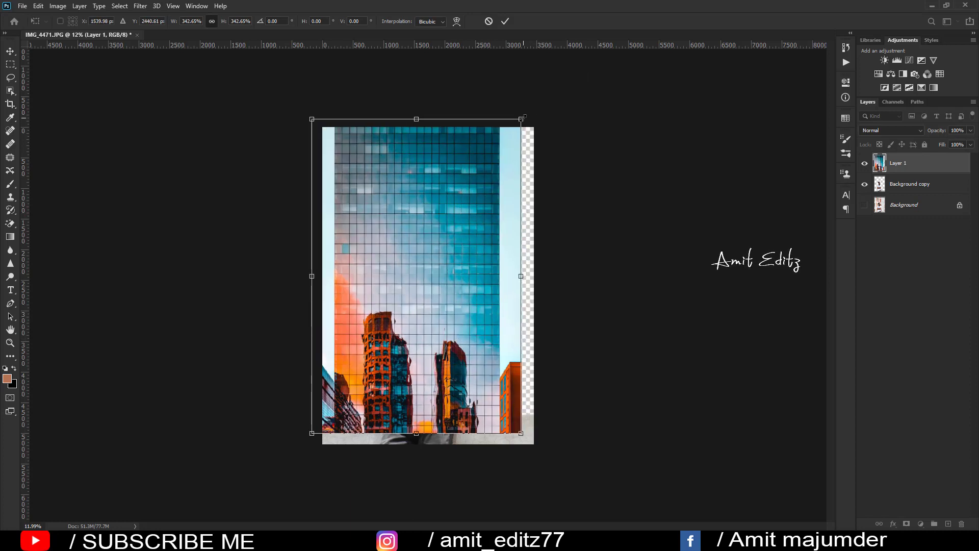
pyautogui.moveTo(523, 117); pyautogui.dragTo(544, 86)
pyautogui.moveTo(492, 169); pyautogui.dragTo(489, 201)
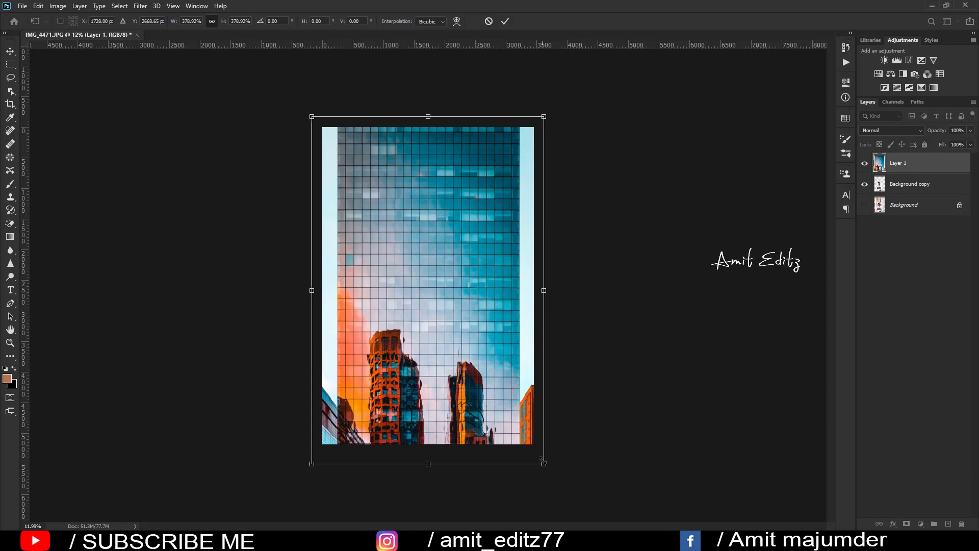
pyautogui.moveTo(541, 461); pyautogui.dragTo(540, 454)
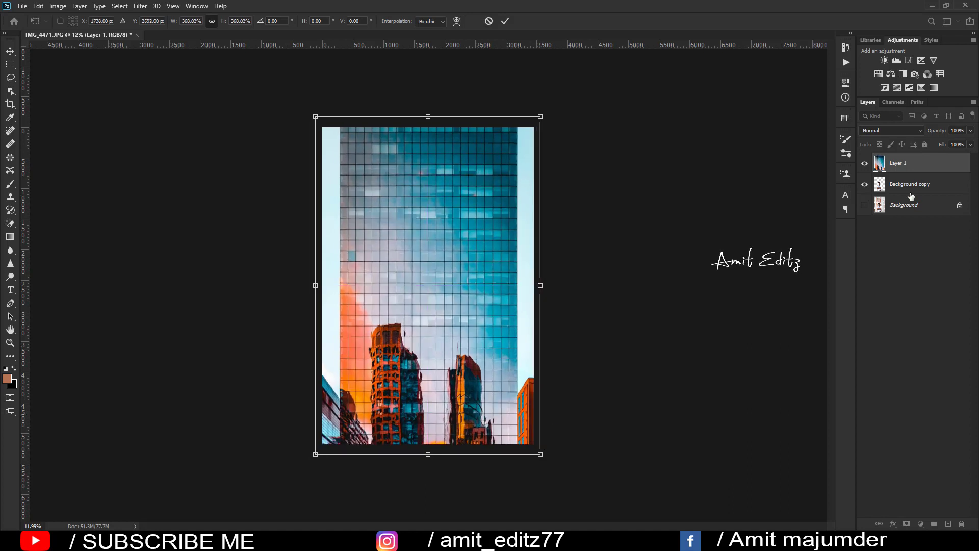
pyautogui.press('Return')
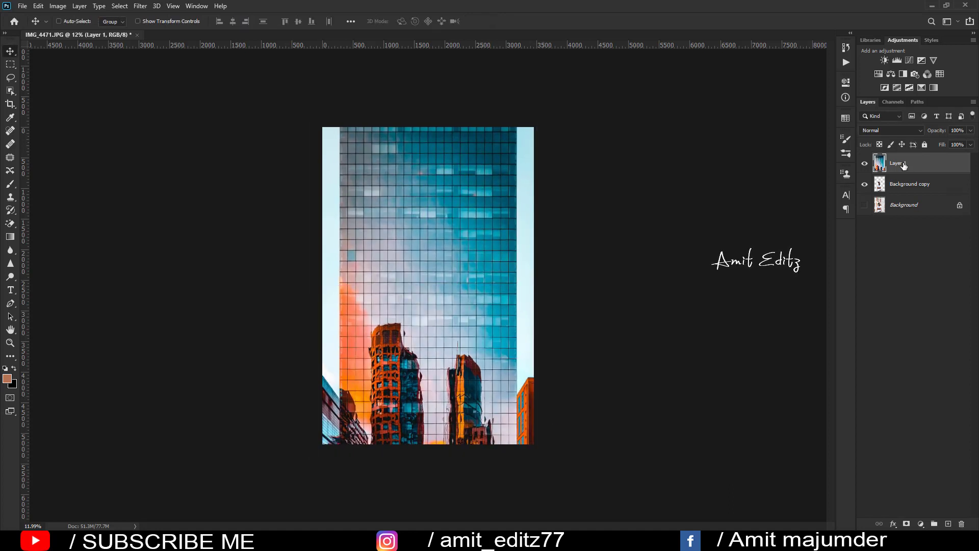
pyautogui.moveTo(898, 163); pyautogui.dragTo(907, 192)
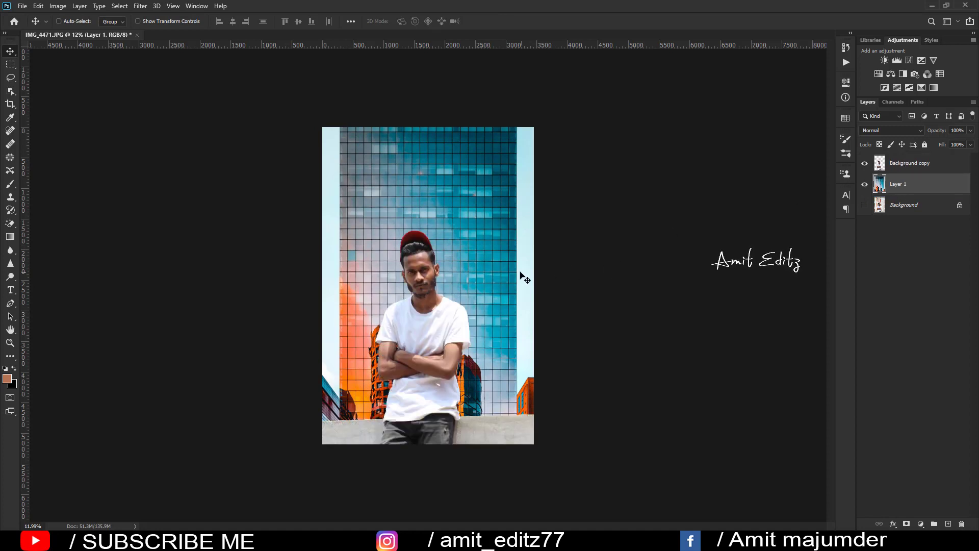
# Blur the building background with a Gaussian Blur of radius 26.3 px
pyautogui.moveTo(521, 275); pyautogui.dragTo(517, 284)
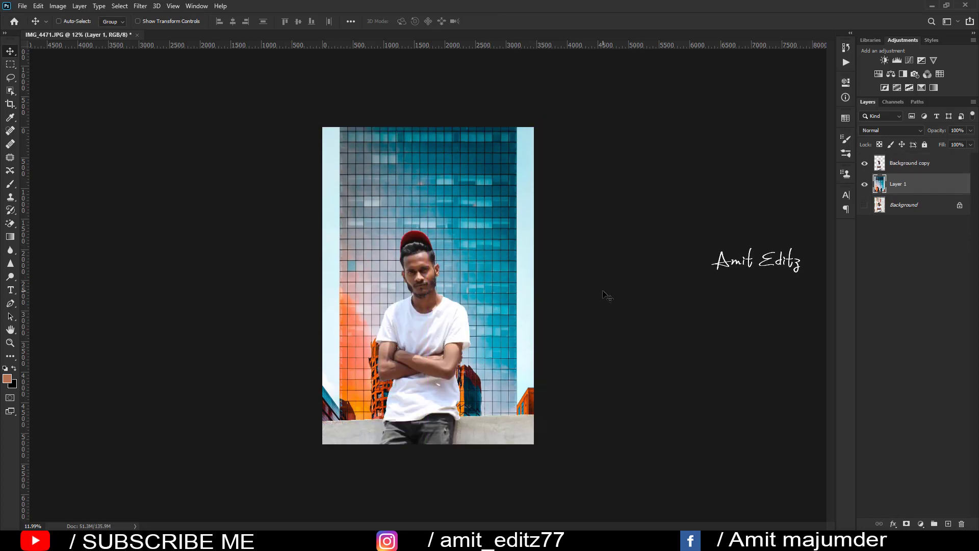
pyautogui.click(140, 5)
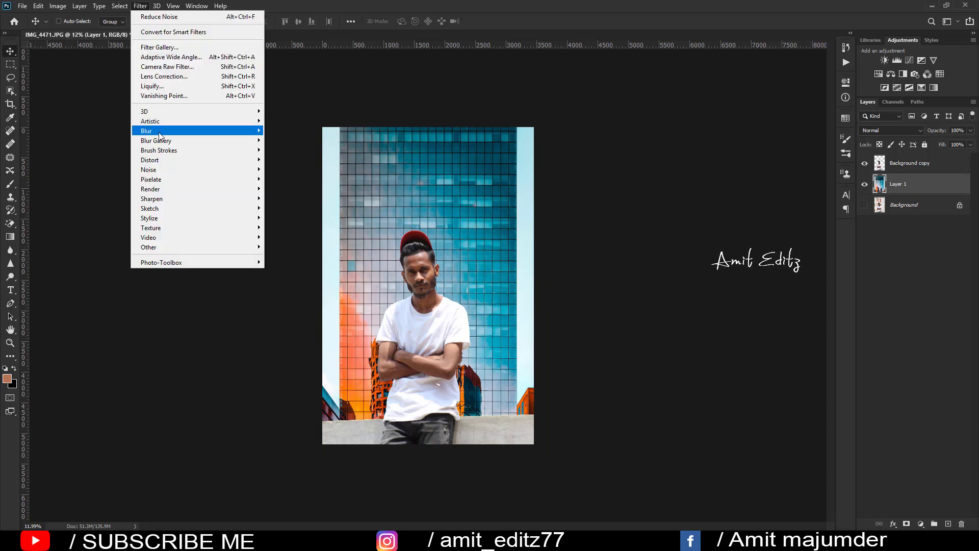
pyautogui.moveTo(147, 131)
pyautogui.click(286, 169)
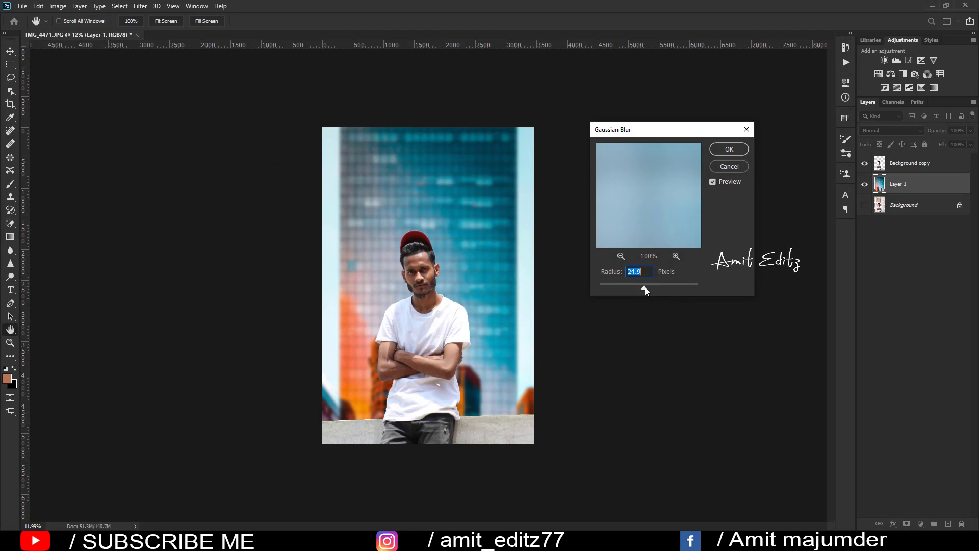
pyautogui.moveTo(645, 287); pyautogui.dragTo(647, 286)
pyautogui.moveTo(648, 288); pyautogui.dragTo(645, 289)
pyautogui.click(722, 150)
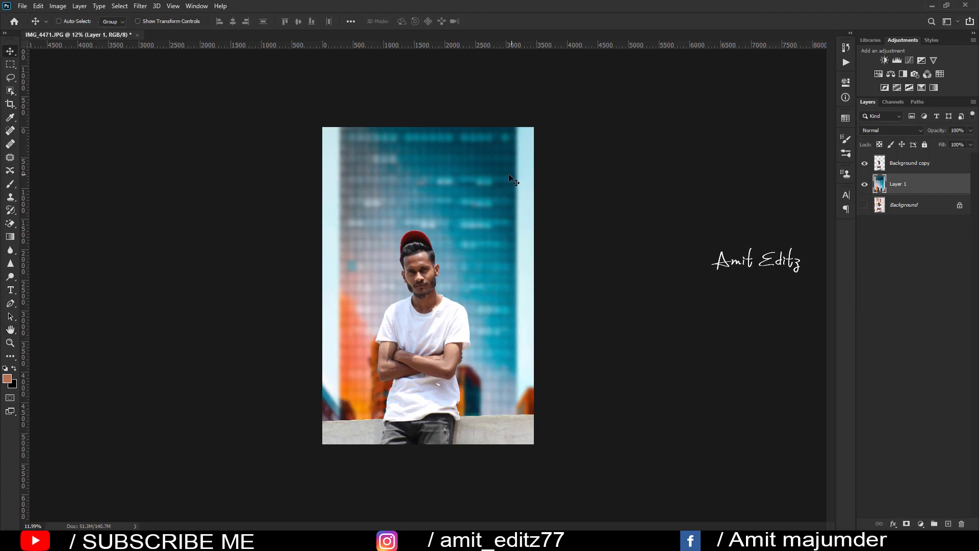
# Select the man's cut-out layer and open the Camera Raw Filter on it
pyautogui.hotkey('alt', ']')
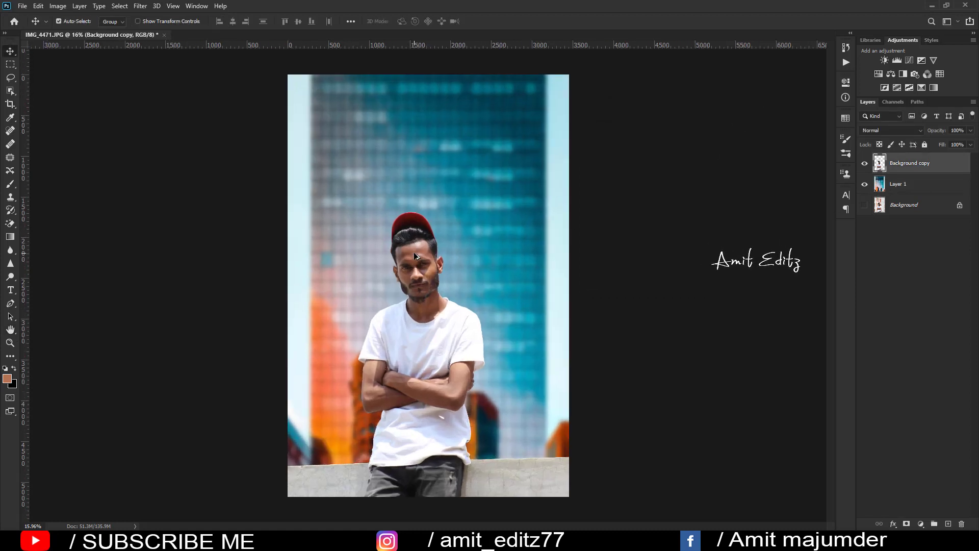
pyautogui.scroll(2, 414, 252)
pyautogui.scroll(-2, 244, 95)
pyautogui.click(140, 5)
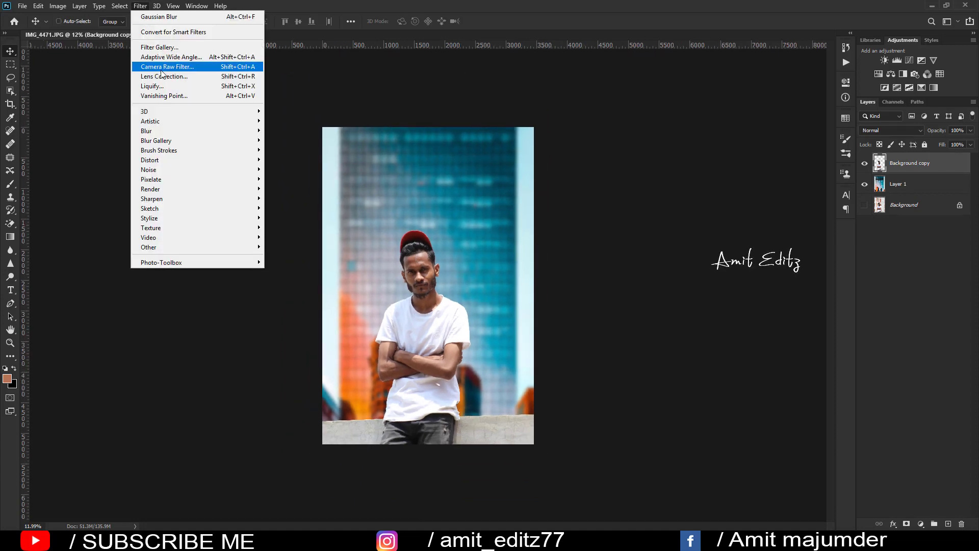
pyautogui.click(158, 65)
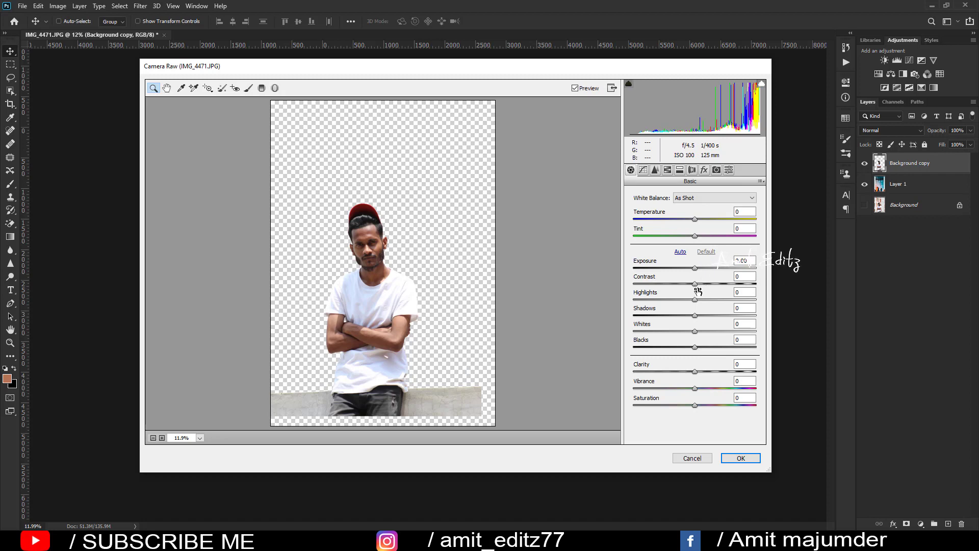
# Raise Contrast, Shadows and Whites, and set HSL Luminance Oranges to +24 in Camera Raw
pyautogui.moveTo(701, 285)
pyautogui.mouseDown()
pyautogui.moveTo(719, 315)
pyautogui.moveTo(685, 332)
pyautogui.moveTo(716, 348)
pyautogui.moveTo(700, 372)
pyautogui.mouseUp()
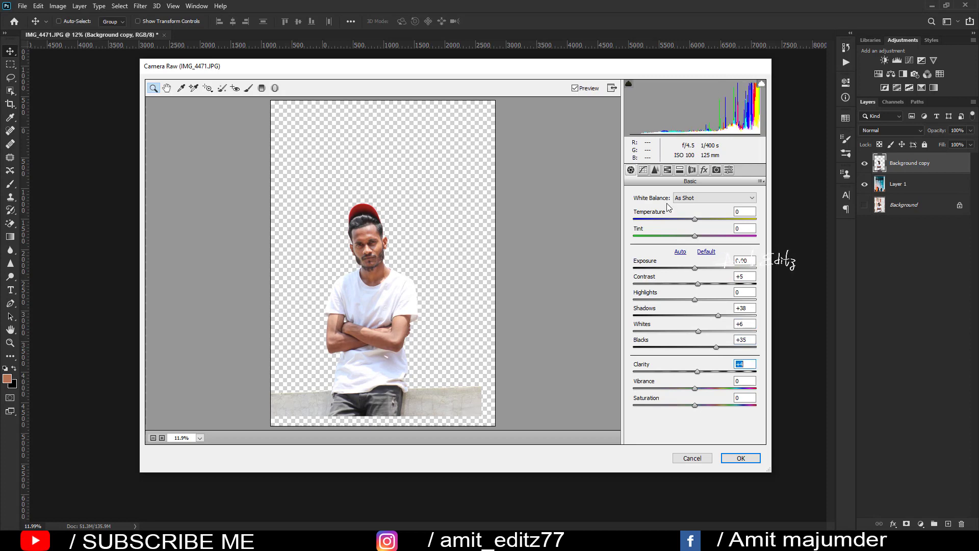
pyautogui.click(669, 170)
pyautogui.click(692, 210)
pyautogui.moveTo(707, 260); pyautogui.dragTo(711, 260)
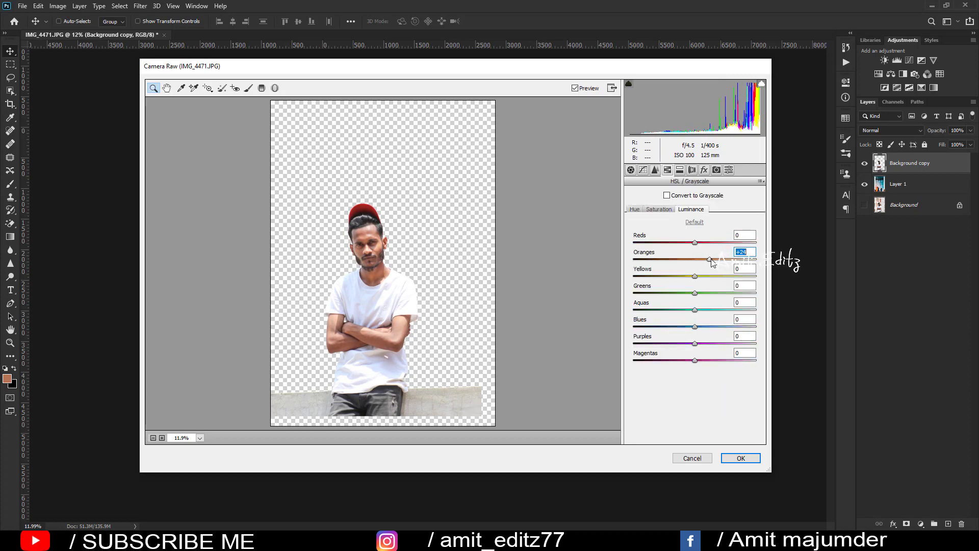
pyautogui.click(741, 458)
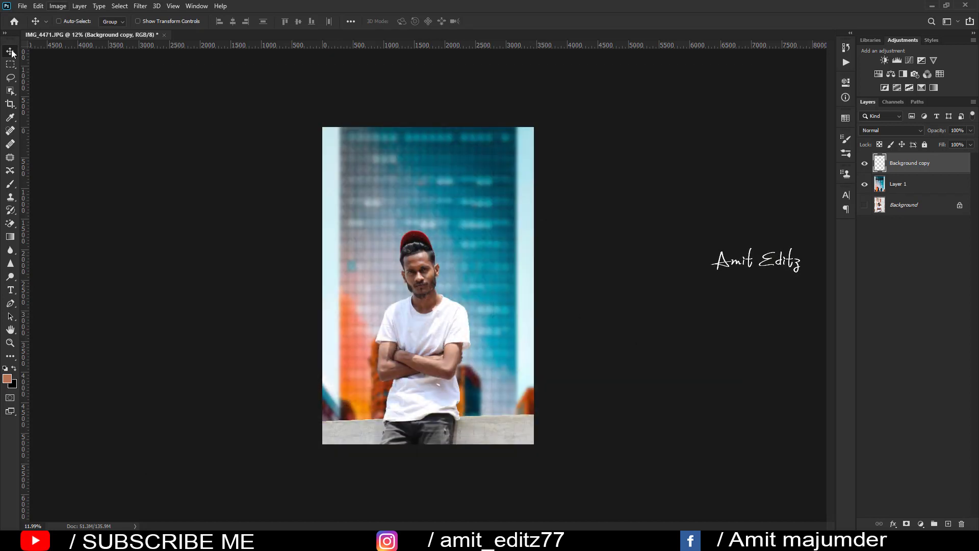
# Switch to the Mixer Brush and smooth the pimples on the forehead
pyautogui.scroll(5, 416, 249)
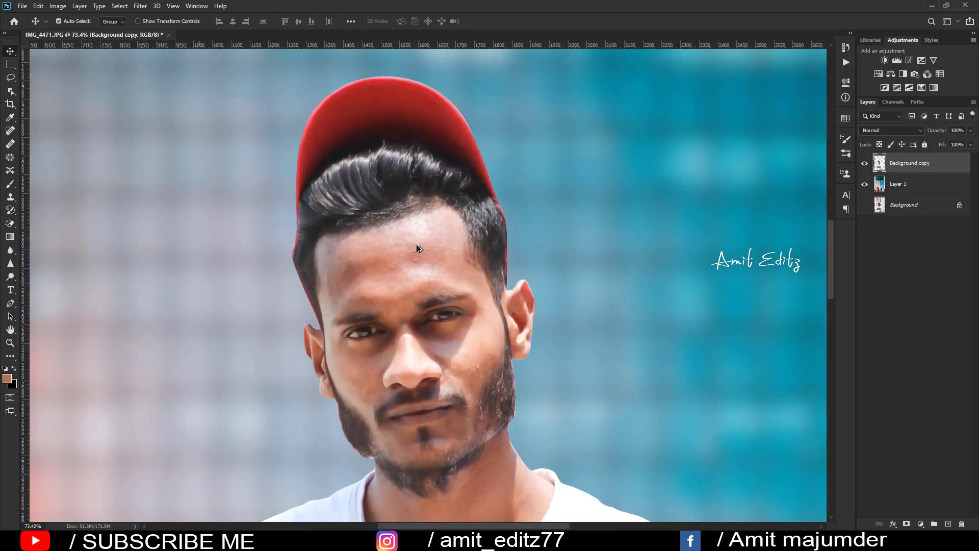
pyautogui.rightClick(16, 185)
pyautogui.click(72, 207)
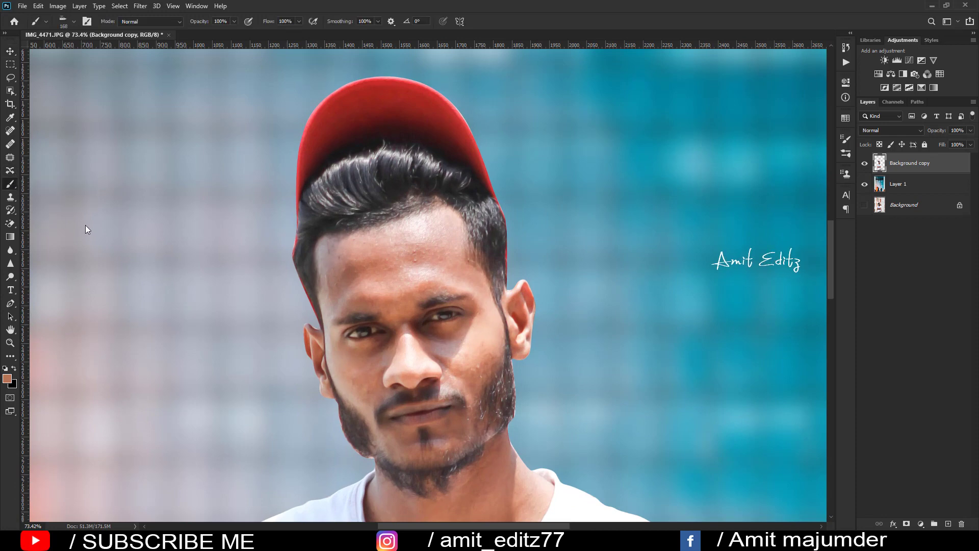
pyautogui.scroll(3, 387, 255)
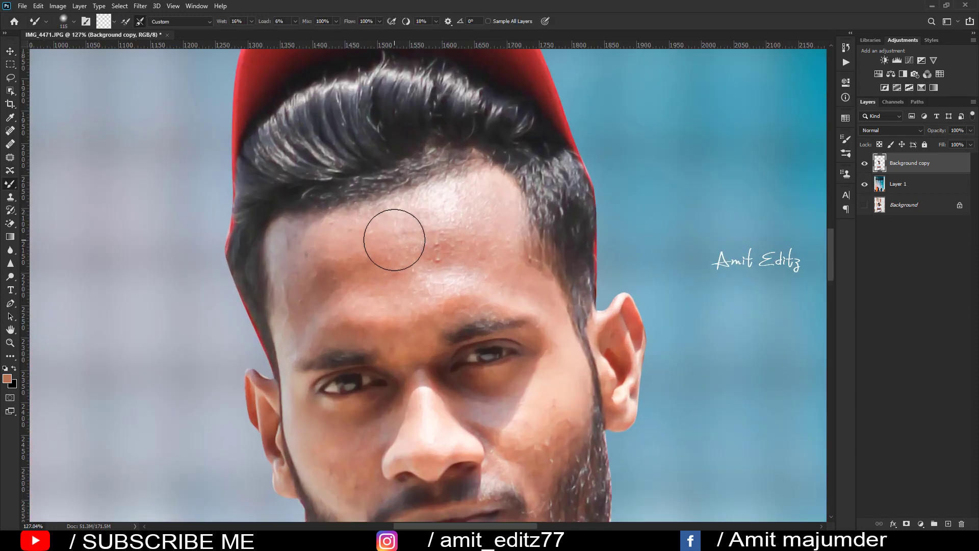
pyautogui.keyDown('alt'); pyautogui.rightClick(405, 240); pyautogui.keyUp('alt')
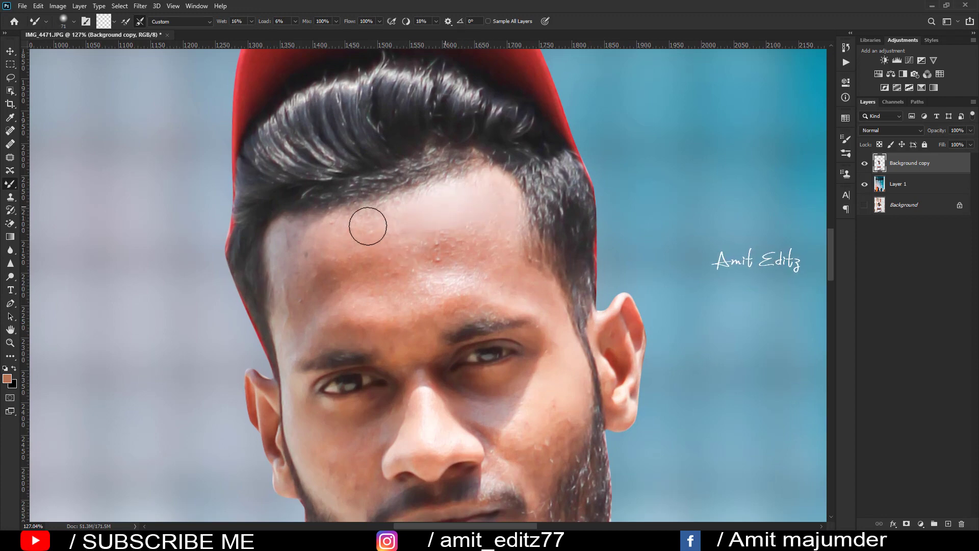
pyautogui.moveTo(368, 226)
pyautogui.mouseDown()
pyautogui.moveTo(479, 238)
pyautogui.moveTo(500, 228)
pyautogui.moveTo(422, 272)
pyautogui.moveTo(455, 290)
pyautogui.moveTo(509, 280)
pyautogui.moveTo(426, 236)
pyautogui.moveTo(382, 226)
pyautogui.moveTo(308, 262)
pyautogui.moveTo(304, 275)
pyautogui.moveTo(361, 258)
pyautogui.moveTo(369, 282)
pyautogui.moveTo(418, 308)
pyautogui.moveTo(407, 344)
pyautogui.moveTo(330, 332)
pyautogui.moveTo(295, 286)
pyautogui.mouseUp()
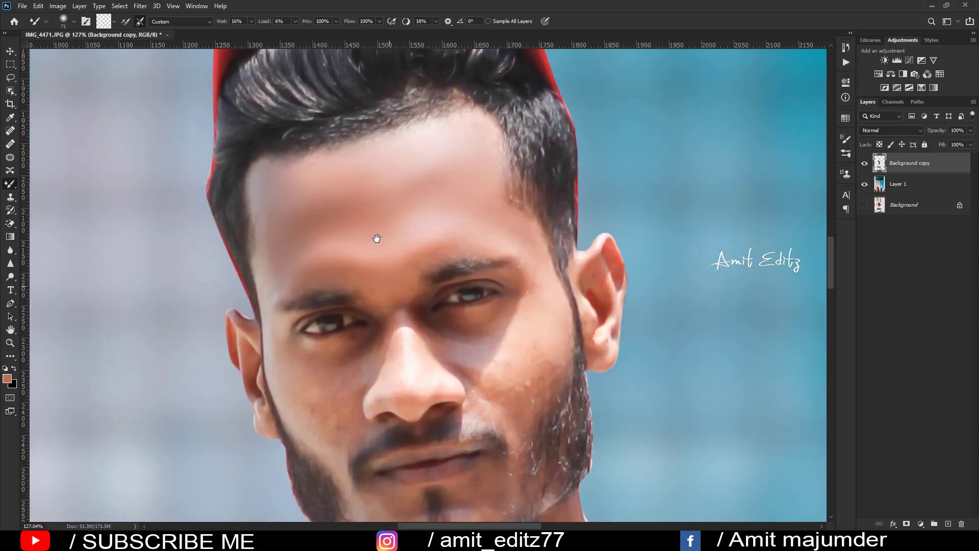
# Smooth the skin along the nose bridge and both cheeks, resizing the brush as needed
pyautogui.moveTo(399, 316); pyautogui.dragTo(376, 236)
pyautogui.press('[')
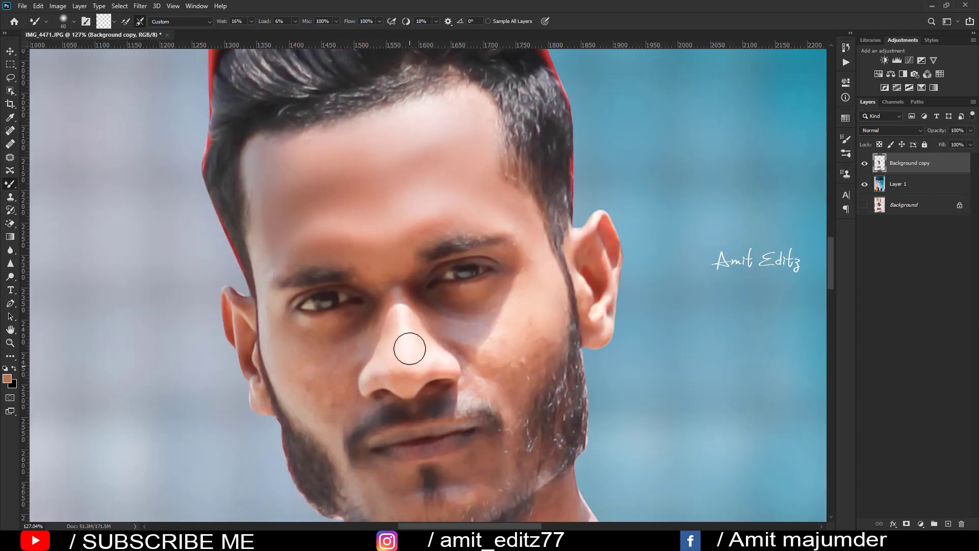
pyautogui.moveTo(410, 348)
pyautogui.mouseDown()
pyautogui.moveTo(403, 329)
pyautogui.moveTo(498, 312)
pyautogui.moveTo(543, 290)
pyautogui.mouseUp()
pyautogui.moveTo(551, 338)
pyautogui.mouseDown()
pyautogui.moveTo(507, 372)
pyautogui.moveTo(521, 313)
pyautogui.moveTo(495, 380)
pyautogui.mouseUp()
pyautogui.scroll(-3, 479, 316)
pyautogui.press('[')
pyautogui.press('[')
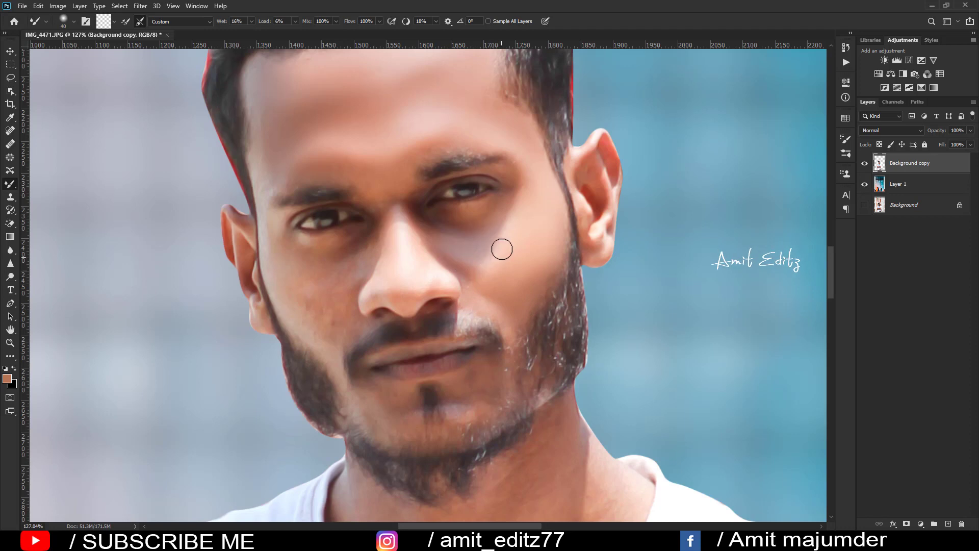
pyautogui.scroll(-2, 502, 249)
pyautogui.press(']')
pyautogui.press(']')
pyautogui.press(']')
pyautogui.moveTo(328, 258)
pyautogui.mouseDown()
pyautogui.moveTo(324, 284)
pyautogui.moveTo(306, 266)
pyautogui.moveTo(330, 237)
pyautogui.moveTo(344, 252)
pyautogui.mouseUp()
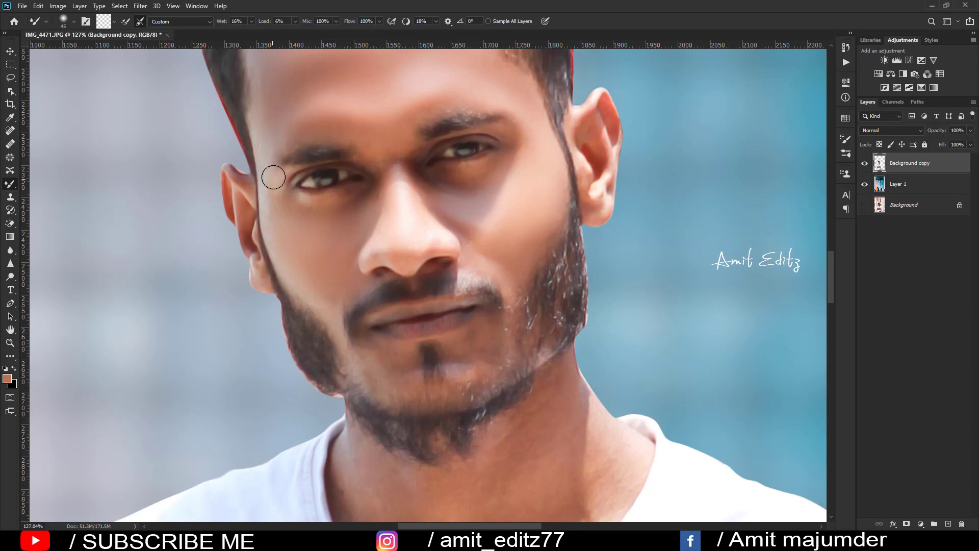
# Smooth the neck with an adjusted brush size, then zoom out to the whole photo
pyautogui.scroll(-2, 403, 319)
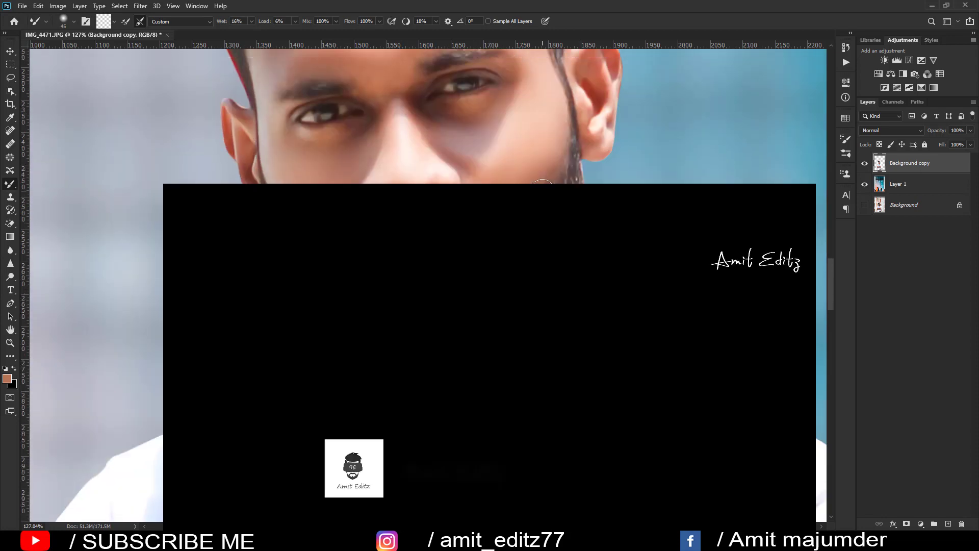
pyautogui.scroll(1, 245, 197)
pyautogui.scroll(-5, 534, 254)
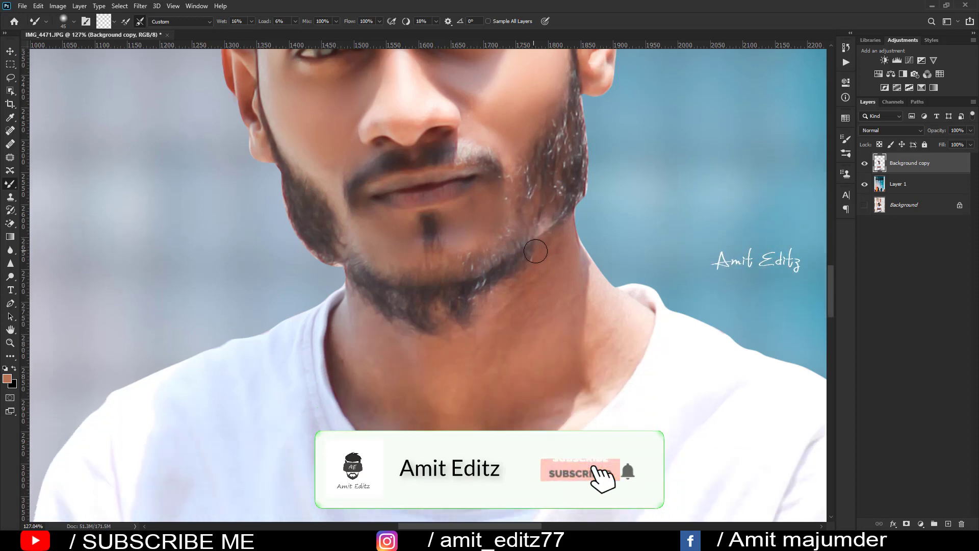
pyautogui.scroll(-2, 552, 240)
pyautogui.press(']')
pyautogui.press(']')
pyautogui.press(']')
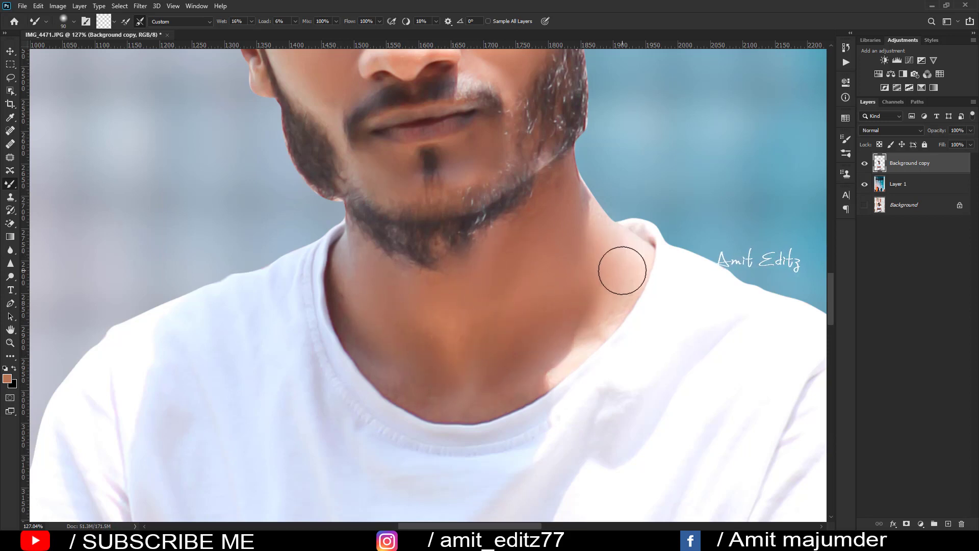
pyautogui.press('[')
pyautogui.press('[')
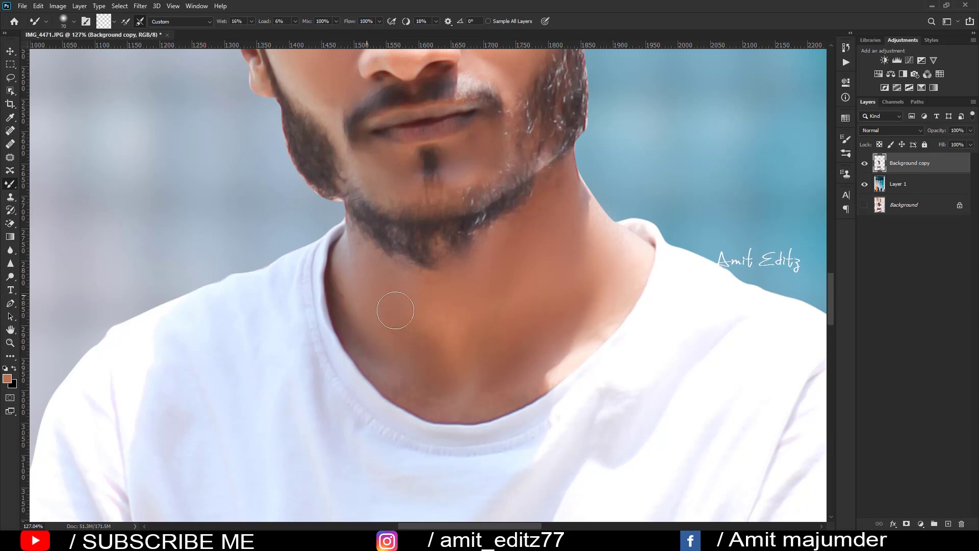
pyautogui.hotkey('ctrl', '0')
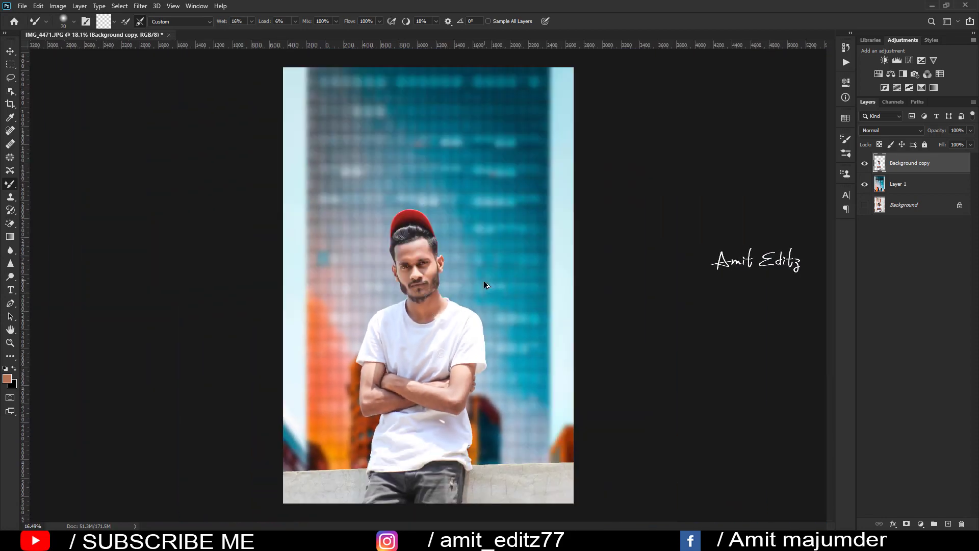
pyautogui.hotkey('ctrl', '-')
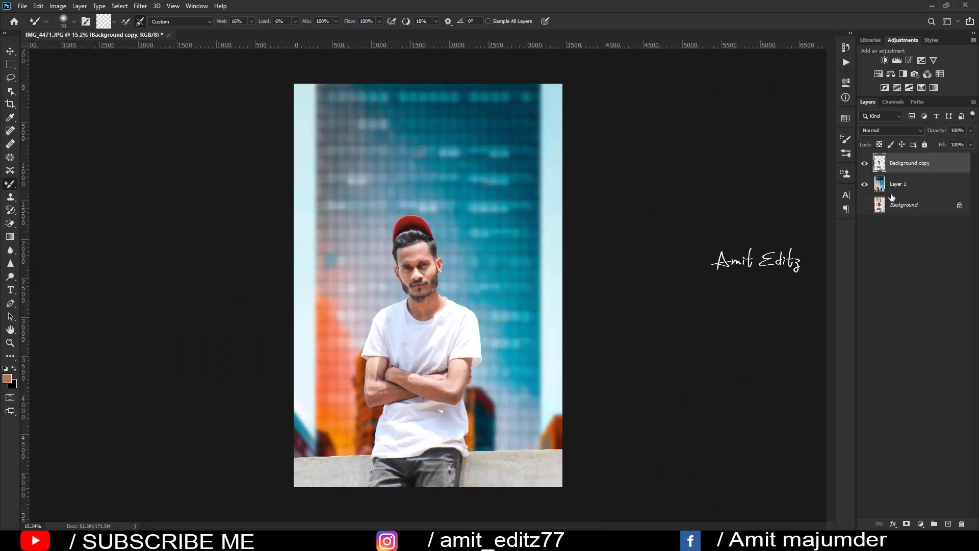
pyautogui.rightClick(879, 167)
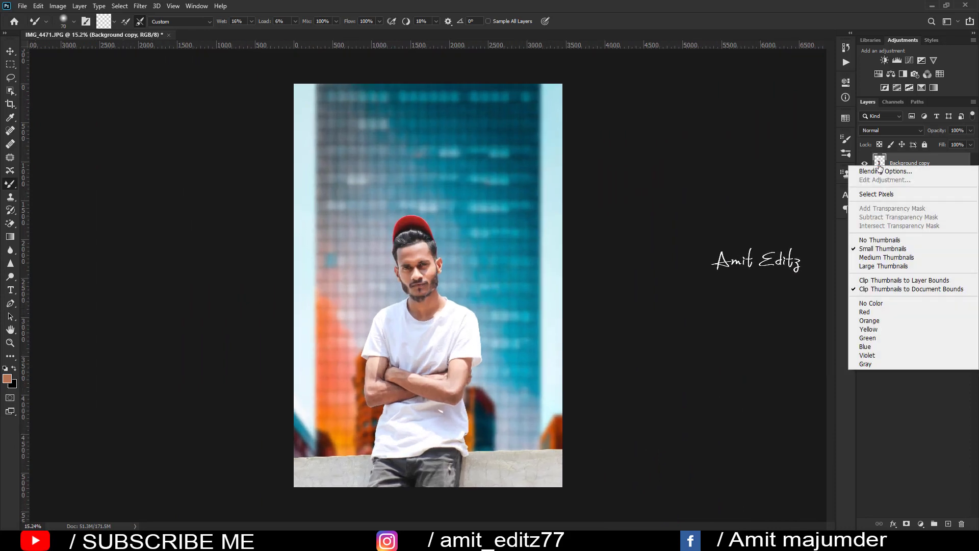
pyautogui.click(763, 176)
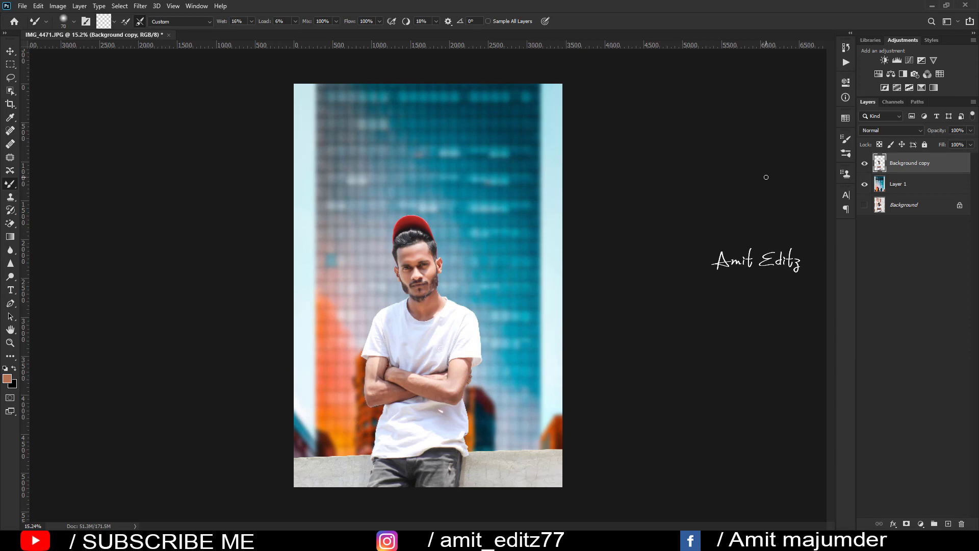
pyautogui.click(58, 6)
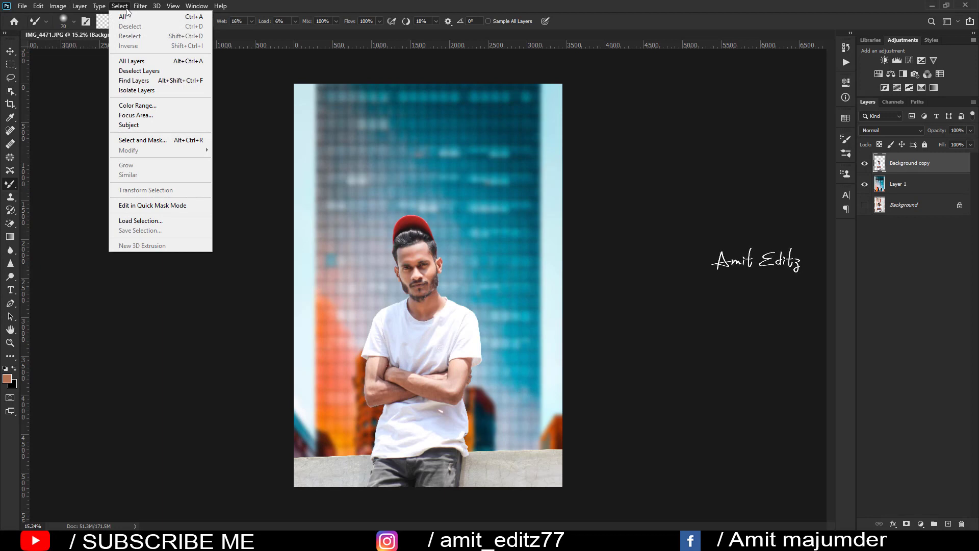
pyautogui.click(148, 140)
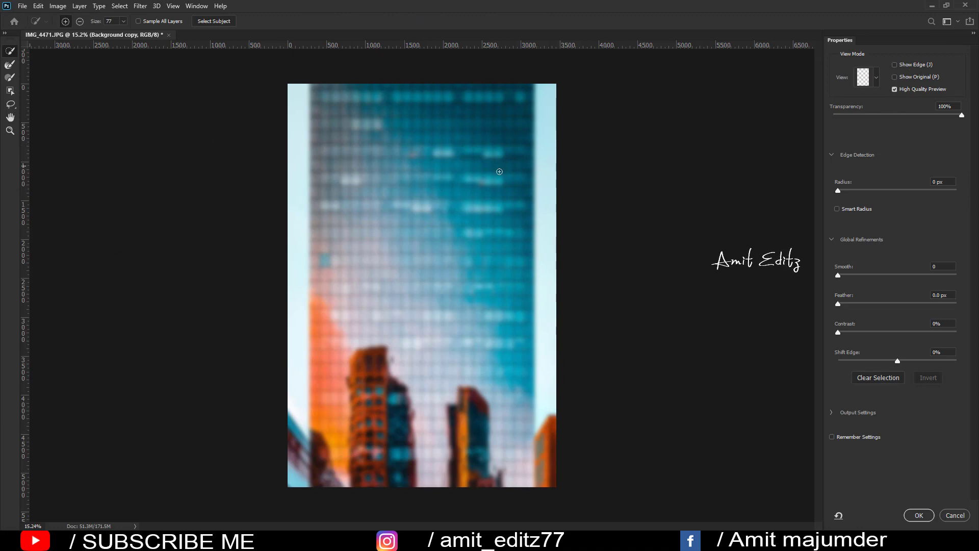
pyautogui.click(950, 516)
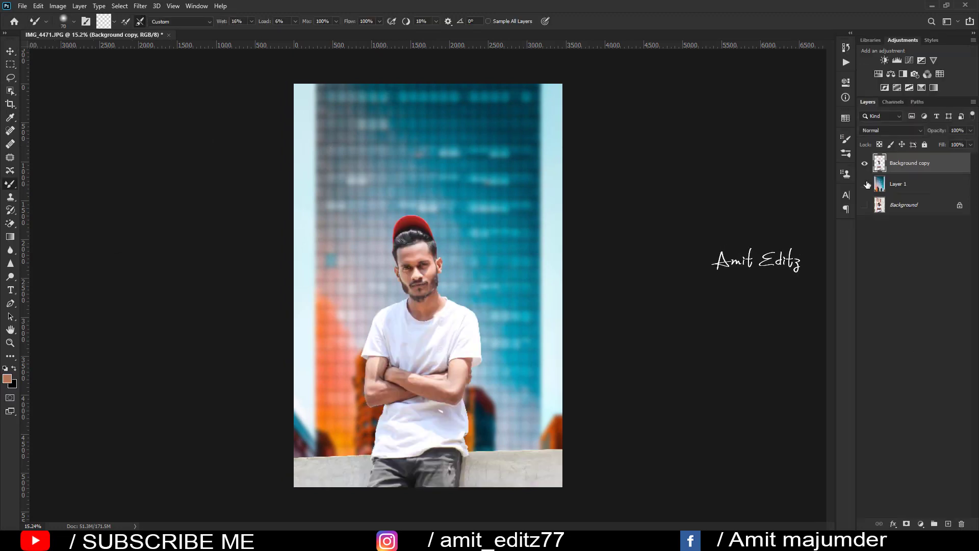
pyautogui.click(865, 184)
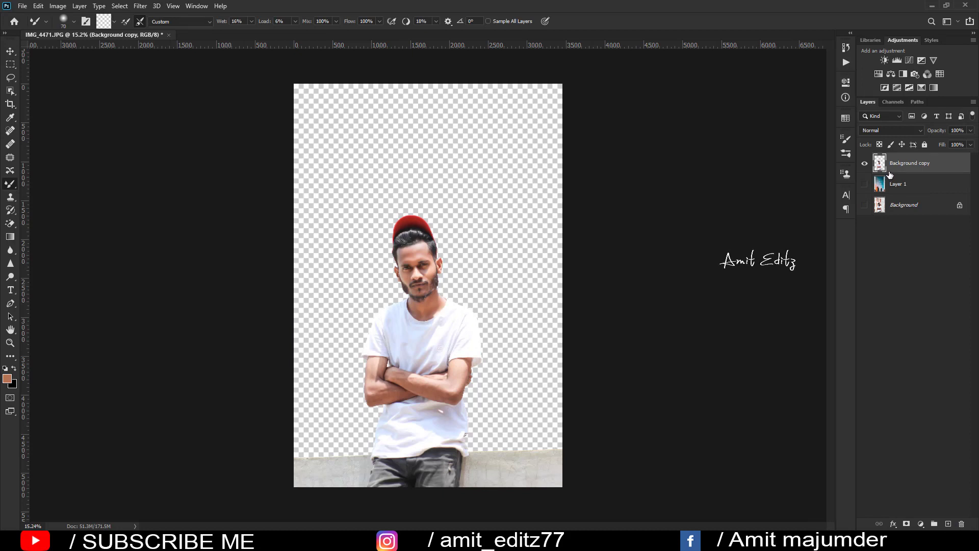
pyautogui.click(120, 7)
pyautogui.click(157, 141)
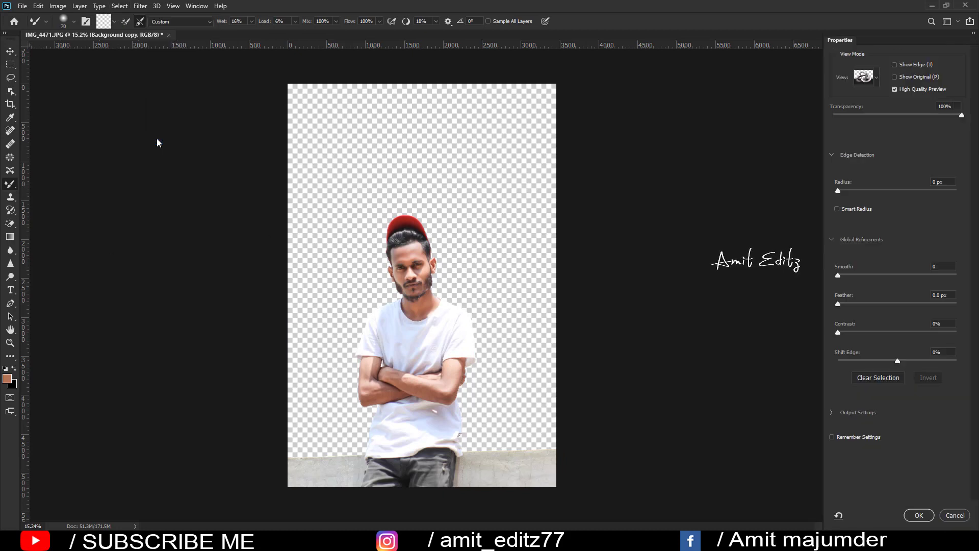
pyautogui.click(942, 516)
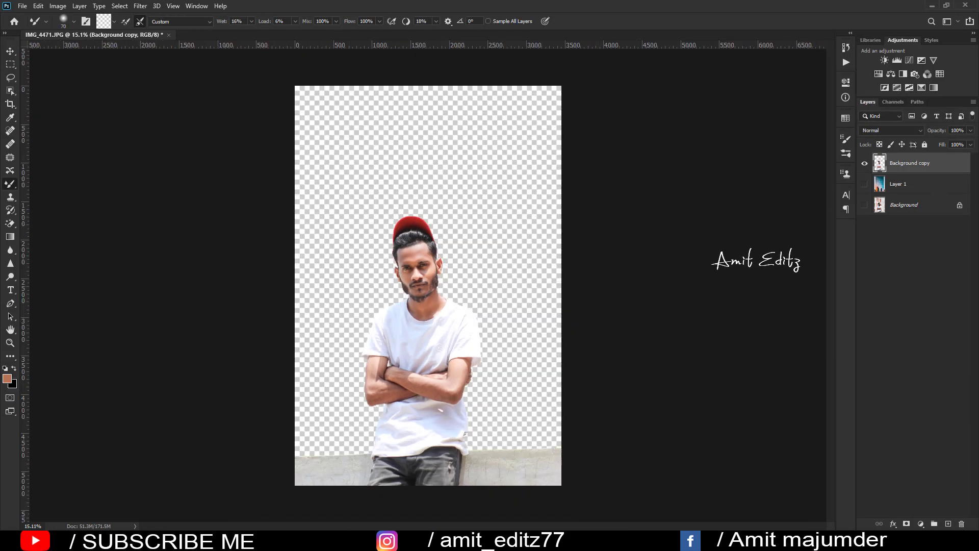
pyautogui.click(865, 185)
pyautogui.scroll(2, 372, 261)
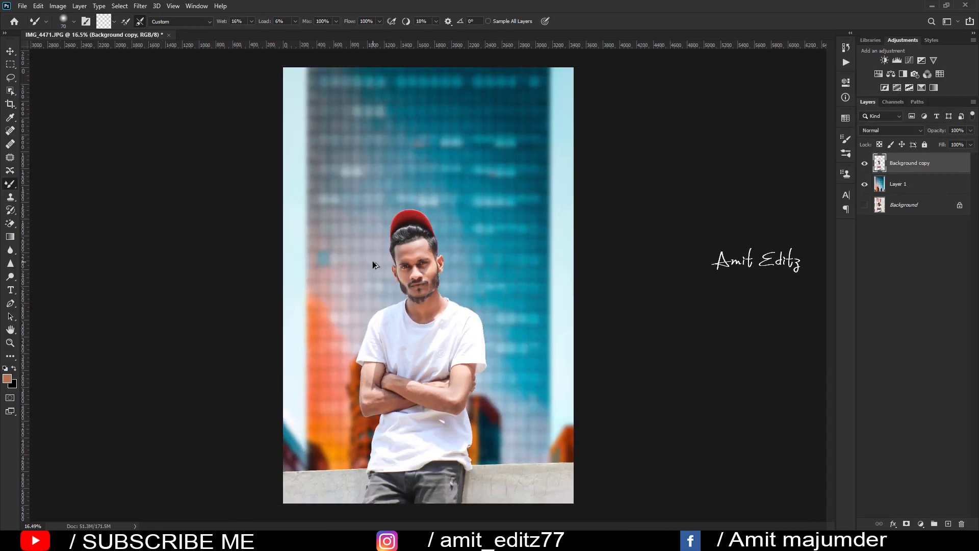
pyautogui.scroll(-3, 372, 261)
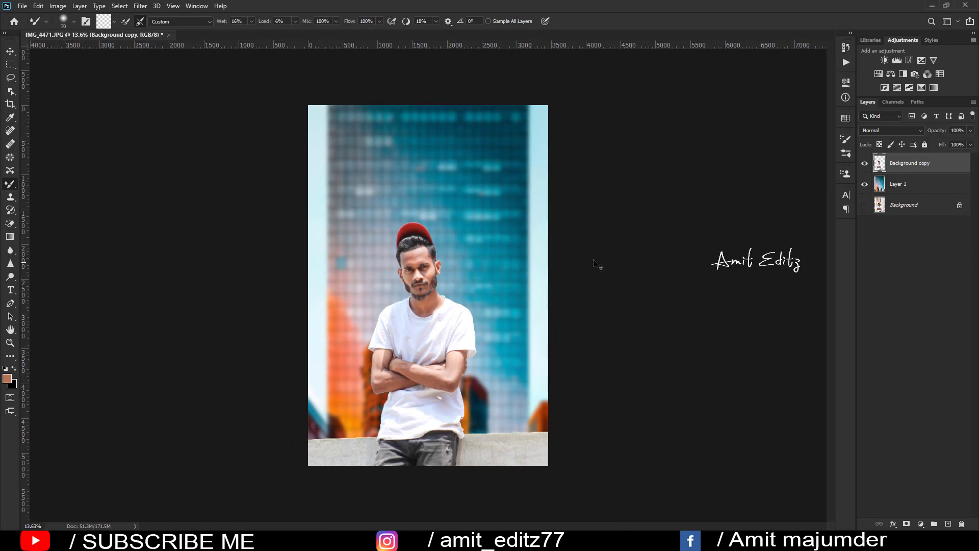
# Merge Layer 1 and Background copy into a single layer
pyautogui.keyDown('ctrl'); pyautogui.click(909, 186); pyautogui.keyUp('ctrl')
pyautogui.rightClick(909, 185)
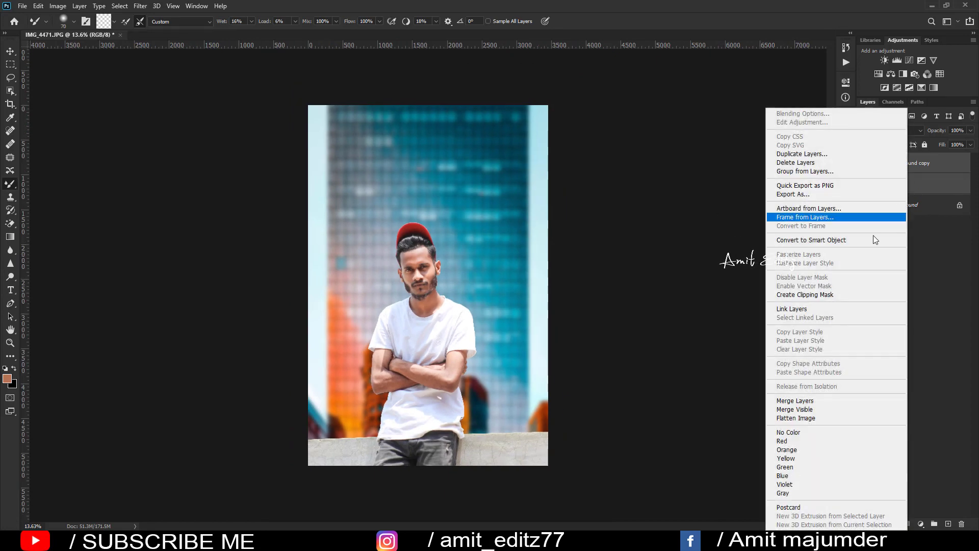
pyautogui.click(820, 402)
pyautogui.click(10, 105)
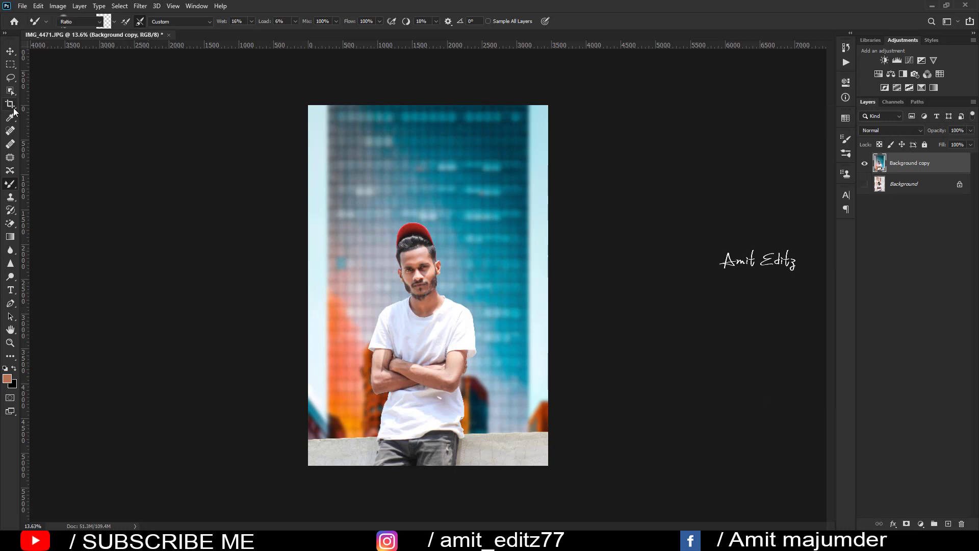
pyautogui.click(445, 225)
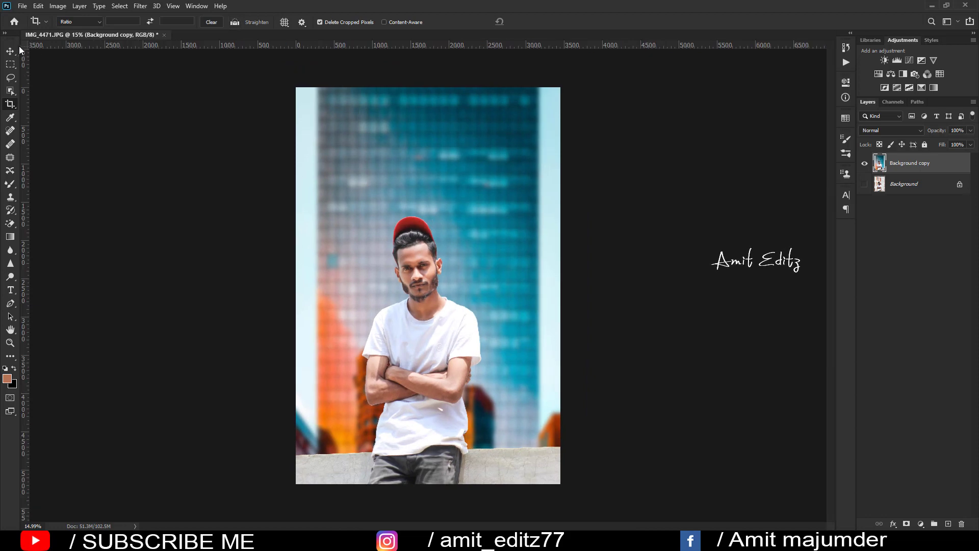
pyautogui.click(11, 51)
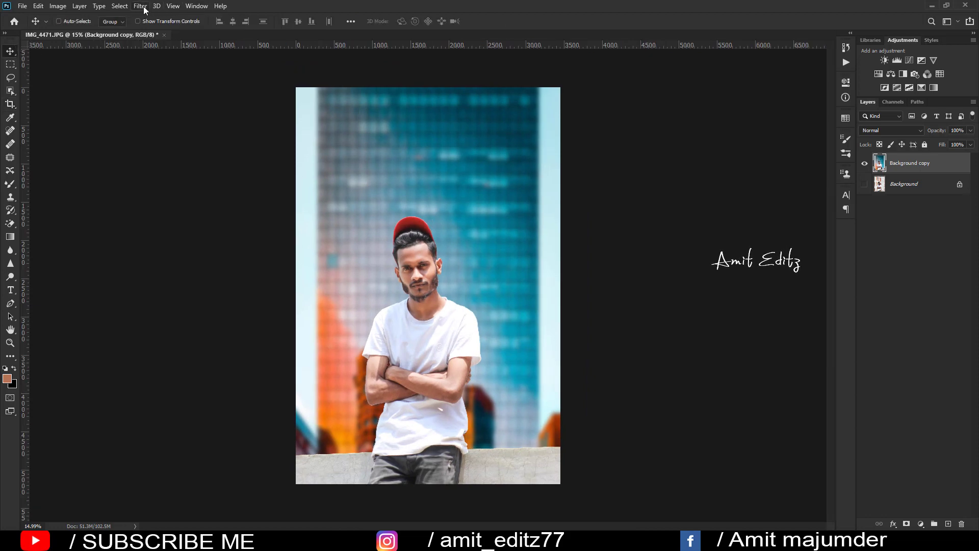
# Apply a Camera Raw grade with Contrast +7, Shadows +39 and Blacks +10
pyautogui.click(141, 6)
pyautogui.click(166, 77)
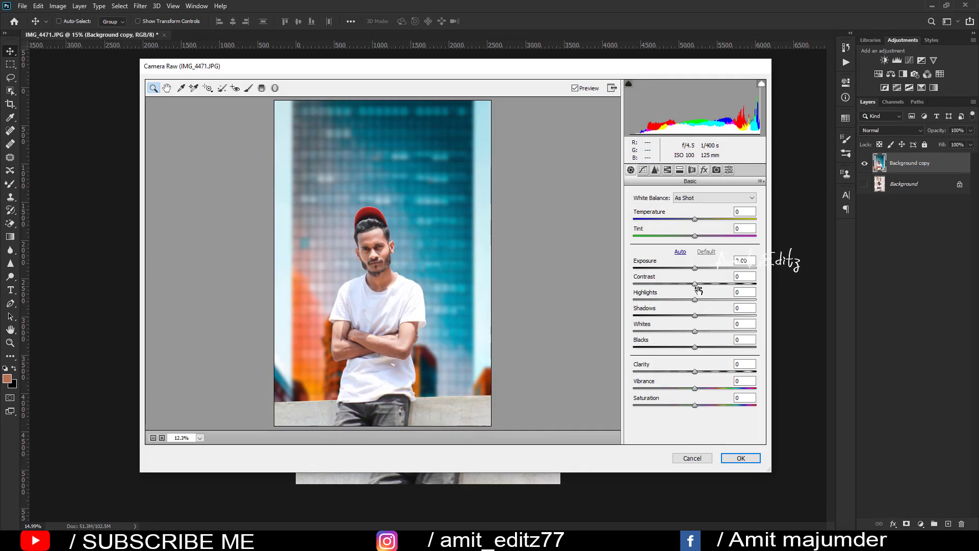
pyautogui.moveTo(696, 283)
pyautogui.mouseDown()
pyautogui.moveTo(720, 315)
pyautogui.moveTo(711, 314)
pyautogui.mouseUp()
pyautogui.press('Up')
pyautogui.press('Up')
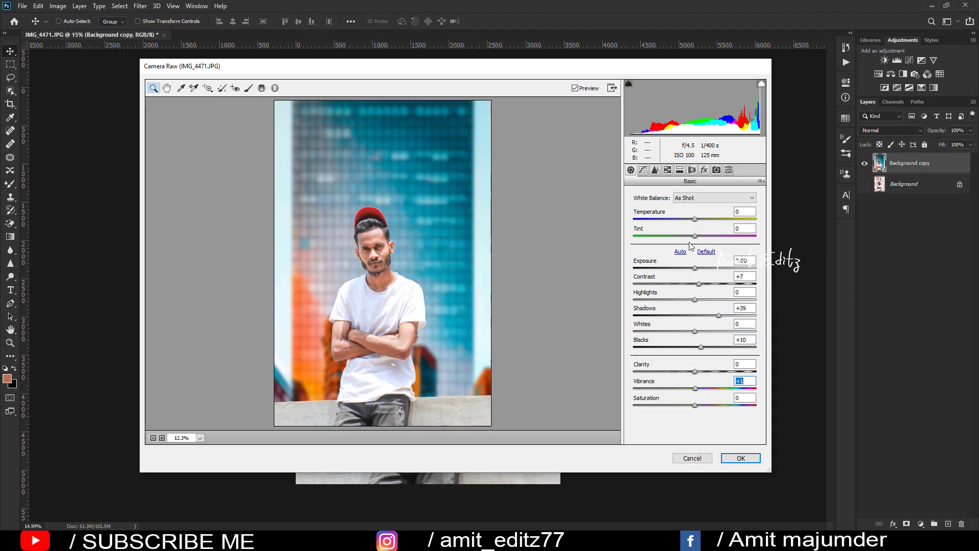
pyautogui.click(740, 458)
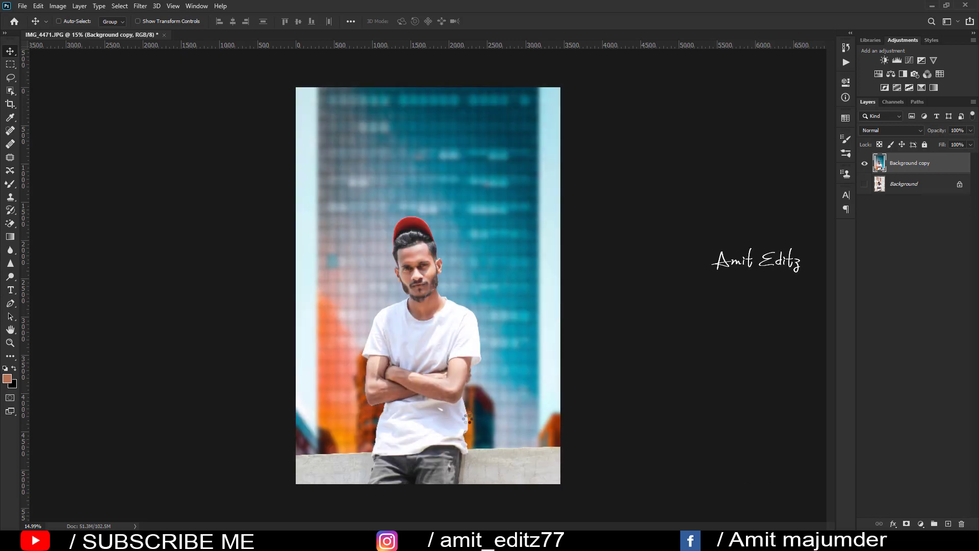
pyautogui.scroll(5, 467, 424)
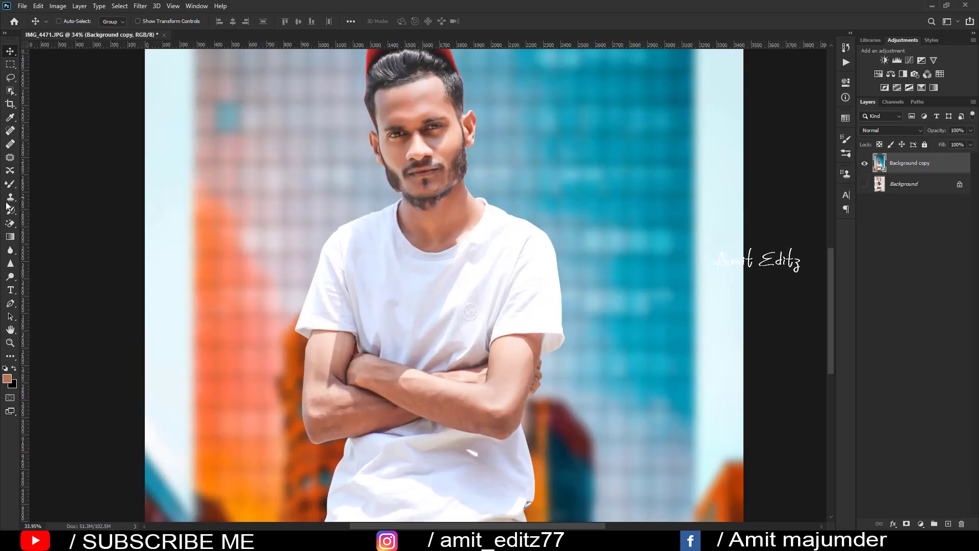
# Smooth the upper arm and forearm skin with the Mixer Brush, then zoom out to the full photo
pyautogui.press('b')
pyautogui.scroll(3, 442, 409)
pyautogui.press(']')
pyautogui.press(']')
pyautogui.press(']')
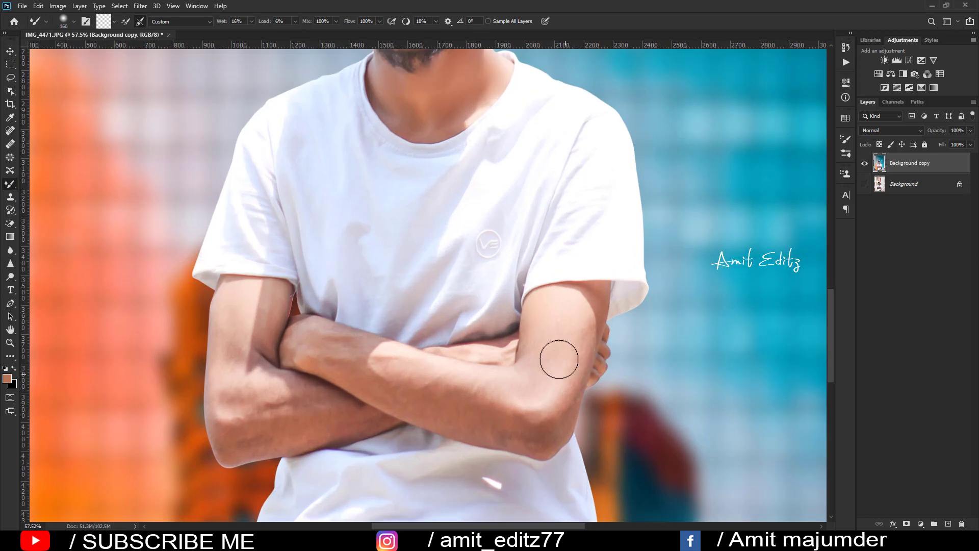
pyautogui.moveTo(577, 317)
pyautogui.mouseDown()
pyautogui.moveTo(572, 369)
pyautogui.moveTo(553, 345)
pyautogui.moveTo(529, 393)
pyautogui.moveTo(547, 408)
pyautogui.moveTo(520, 430)
pyautogui.moveTo(466, 407)
pyautogui.moveTo(508, 393)
pyautogui.moveTo(415, 384)
pyautogui.mouseUp()
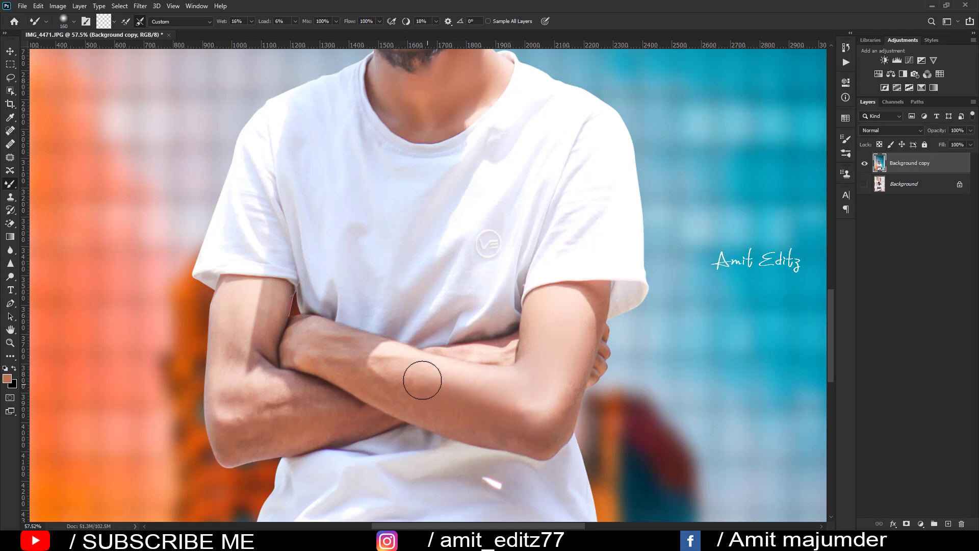
pyautogui.press('[')
pyautogui.press('[')
pyautogui.press('[')
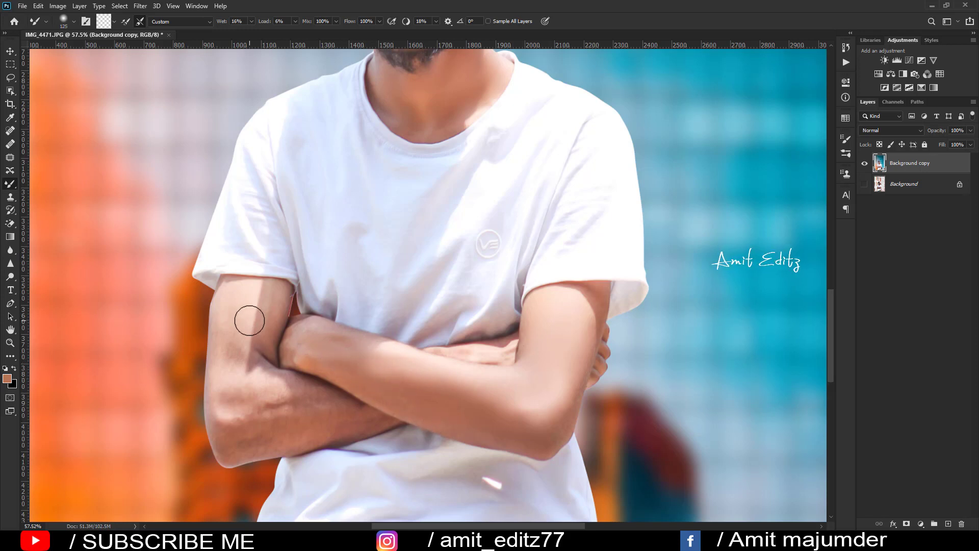
pyautogui.press(']')
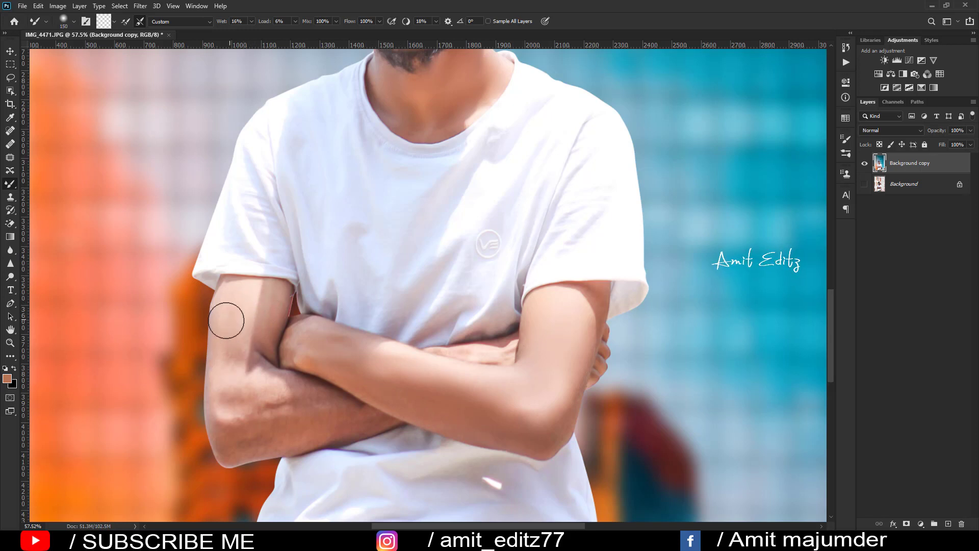
pyautogui.moveTo(226, 321)
pyautogui.mouseDown()
pyautogui.moveTo(225, 357)
pyautogui.moveTo(248, 399)
pyautogui.moveTo(266, 405)
pyautogui.moveTo(237, 427)
pyautogui.moveTo(271, 433)
pyautogui.moveTo(236, 416)
pyautogui.moveTo(304, 400)
pyautogui.moveTo(290, 408)
pyautogui.moveTo(318, 415)
pyautogui.mouseUp()
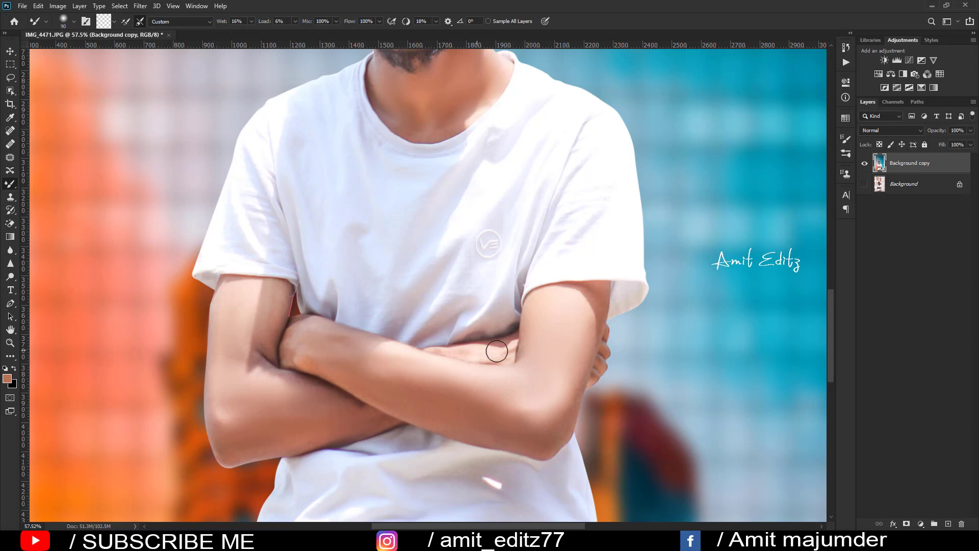
pyautogui.scroll(-5, 497, 351)
pyautogui.scroll(-3, 493, 339)
pyautogui.scroll(1, 493, 338)
# Duplicate the Background copy layer and cool its white balance slightly in Camera Raw
pyautogui.scroll(-1, 494, 339)
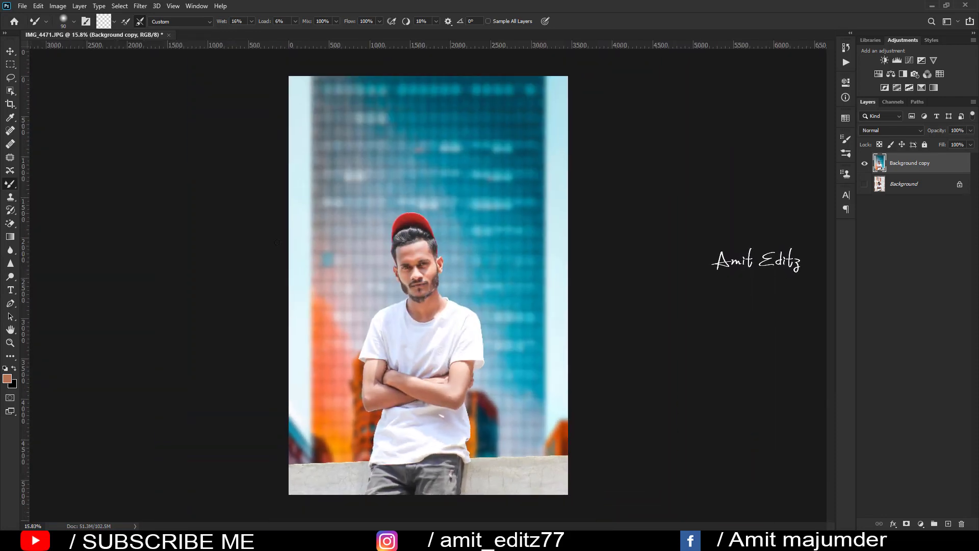
pyautogui.moveTo(938, 163); pyautogui.dragTo(947, 521)
pyautogui.click(140, 6)
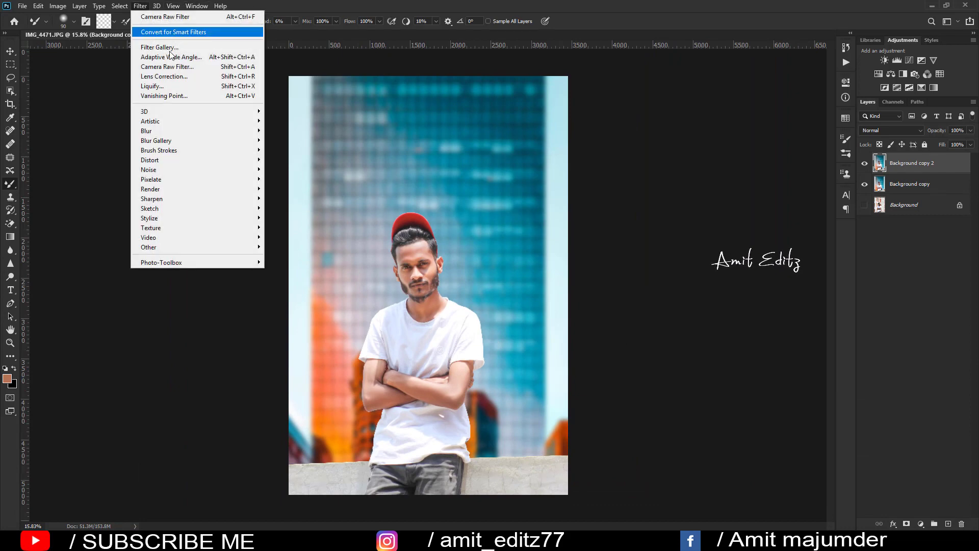
pyautogui.click(169, 66)
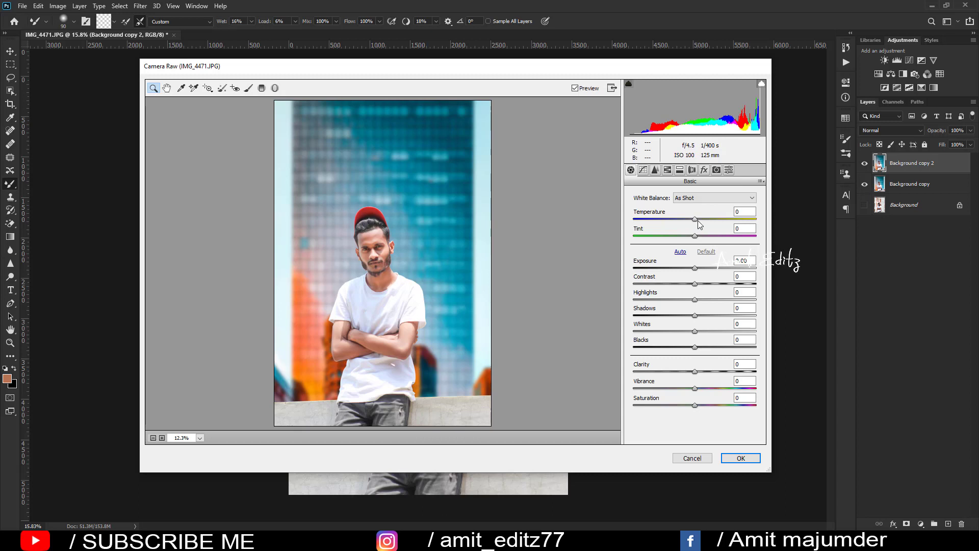
pyautogui.click(697, 220)
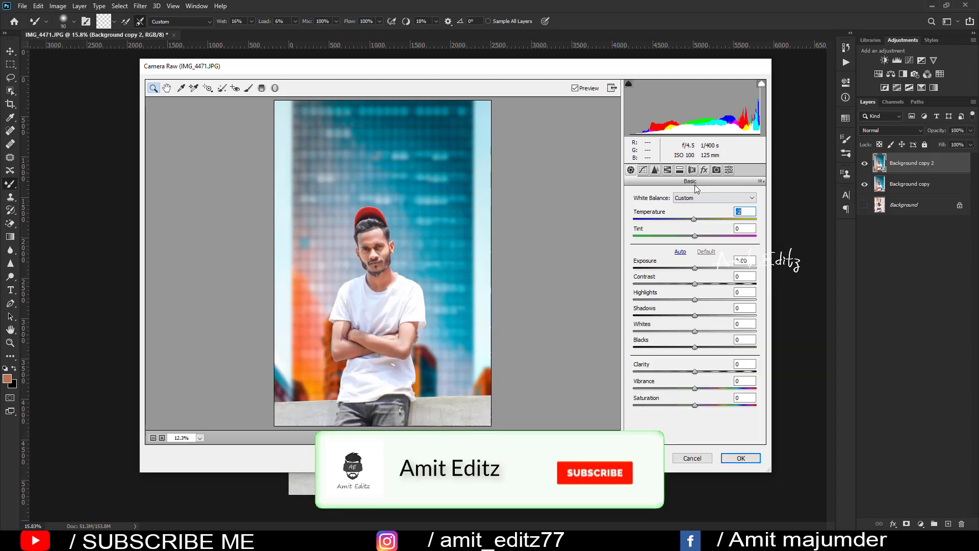
# Tint the highlights toward blue with a little saturation in Split Toning
pyautogui.click(692, 169)
pyautogui.moveTo(666, 210); pyautogui.dragTo(698, 210)
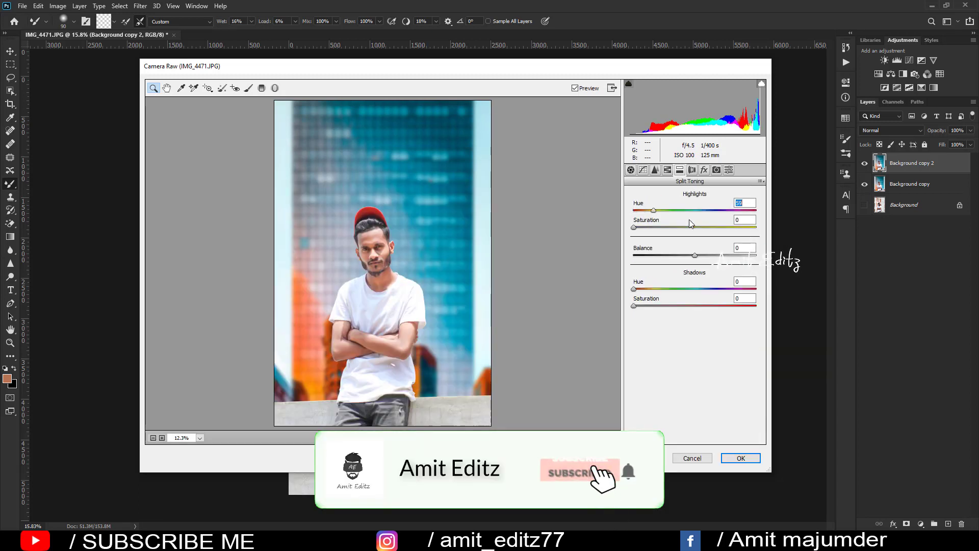
pyautogui.moveTo(635, 229); pyautogui.dragTo(643, 229)
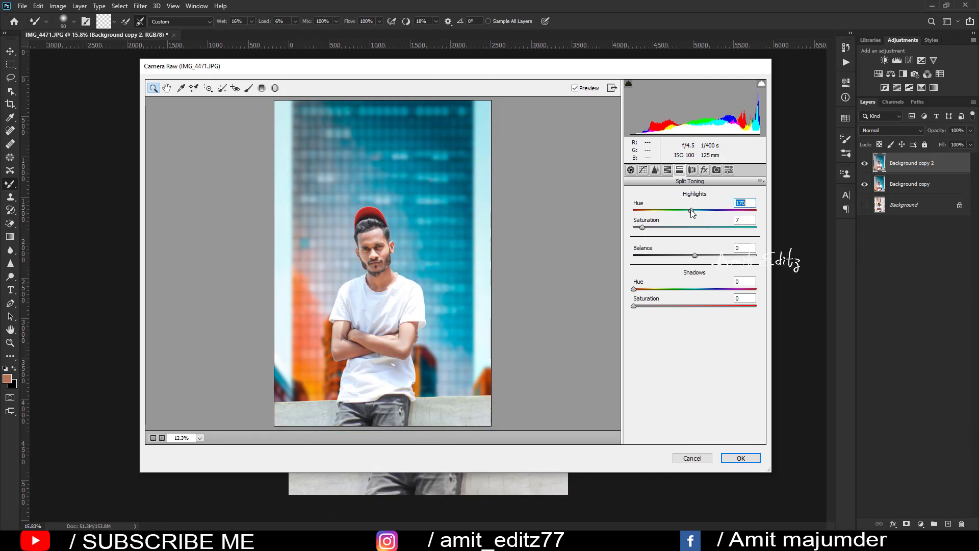
pyautogui.moveTo(697, 210); pyautogui.dragTo(714, 210)
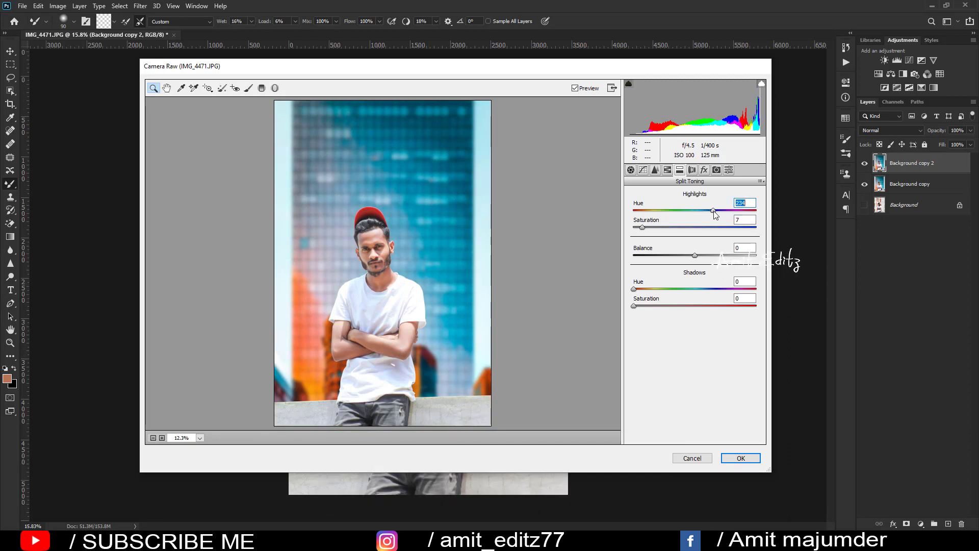
# Shift the blue calibration primary hue to -19 and add a dark post-crop vignette
pyautogui.click(716, 170)
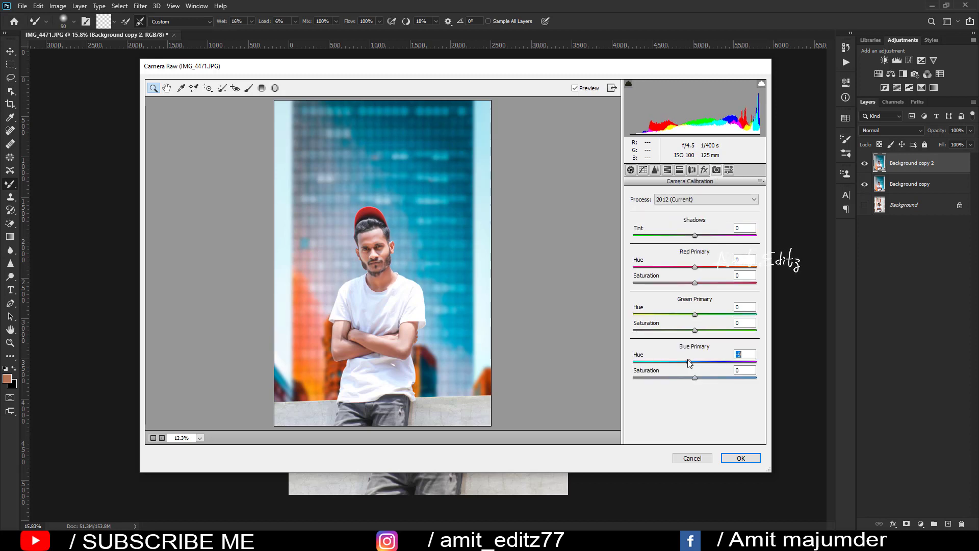
pyautogui.moveTo(688, 360)
pyautogui.mouseDown()
pyautogui.moveTo(690, 330)
pyautogui.moveTo(673, 315)
pyautogui.moveTo(706, 317)
pyautogui.mouseUp()
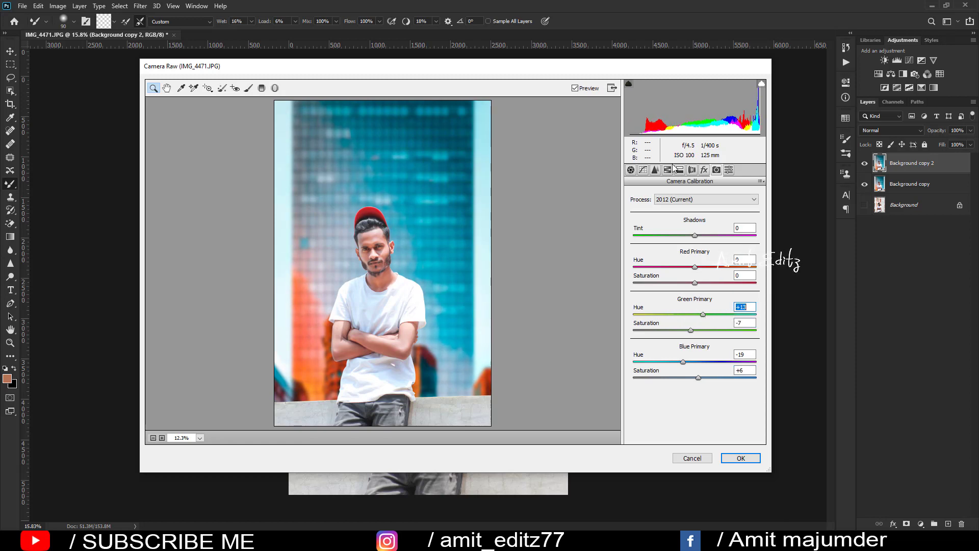
pyautogui.click(704, 170)
pyautogui.moveTo(695, 301)
pyautogui.mouseDown()
pyautogui.moveTo(683, 300)
pyautogui.moveTo(680, 316)
pyautogui.moveTo(705, 355)
pyautogui.mouseUp()
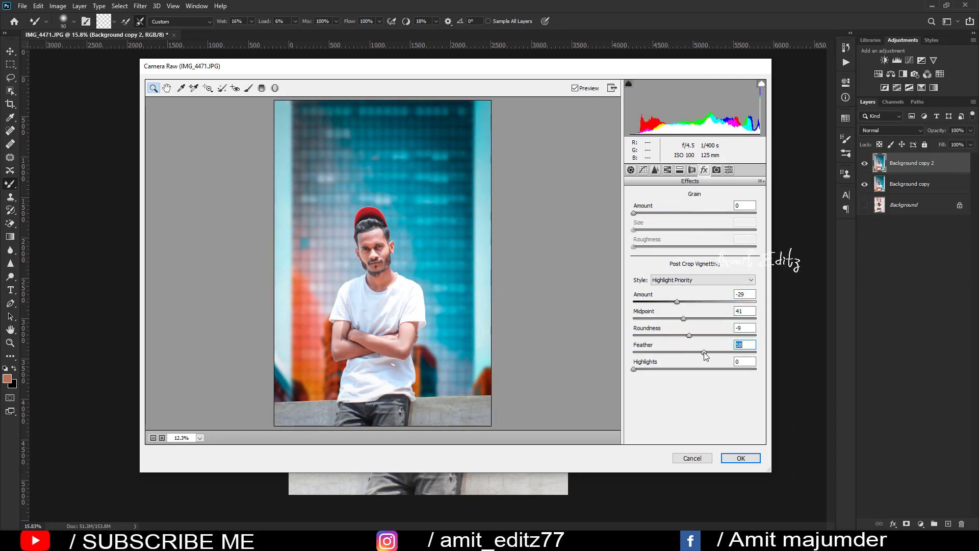
pyautogui.click(644, 170)
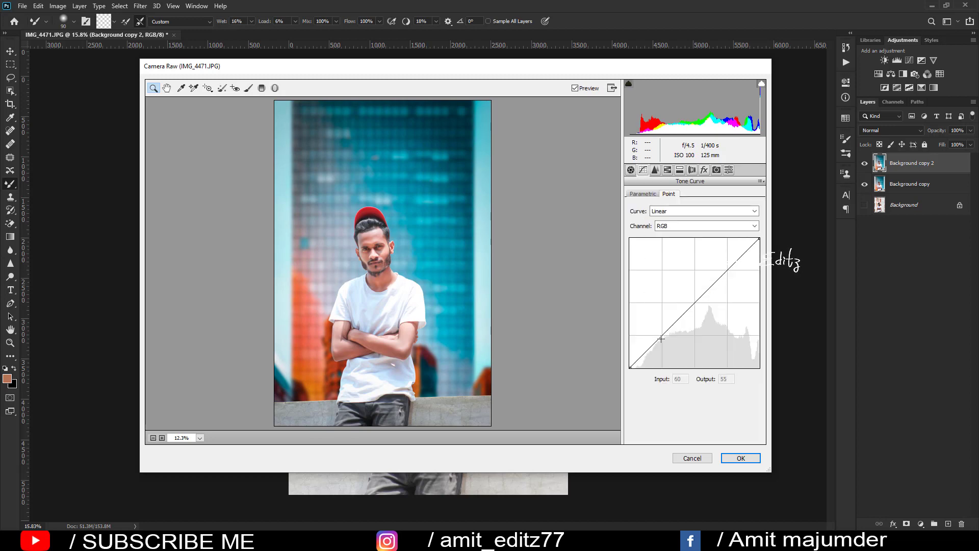
# Lift the tone curve black point and a highlight point, then set Shadows +32 and Blacks +24
pyautogui.click(661, 335)
pyautogui.moveTo(629, 366); pyautogui.dragTo(634, 344)
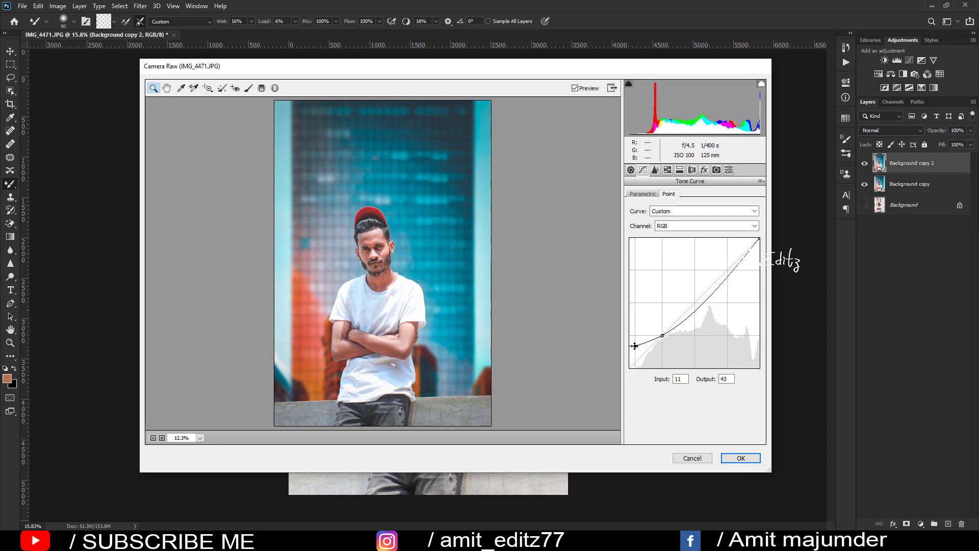
pyautogui.click(705, 298)
pyautogui.moveTo(706, 297); pyautogui.dragTo(706, 295)
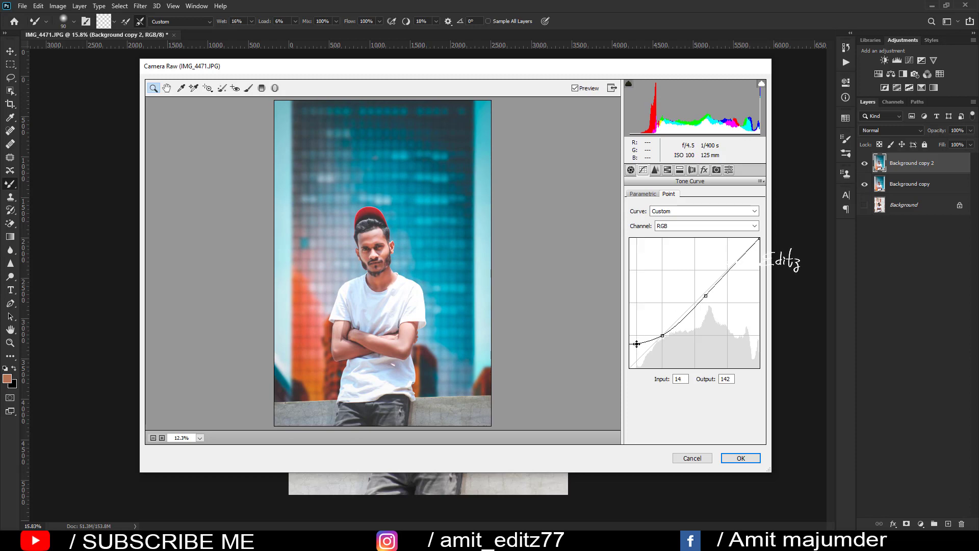
pyautogui.moveTo(636, 344); pyautogui.dragTo(635, 345)
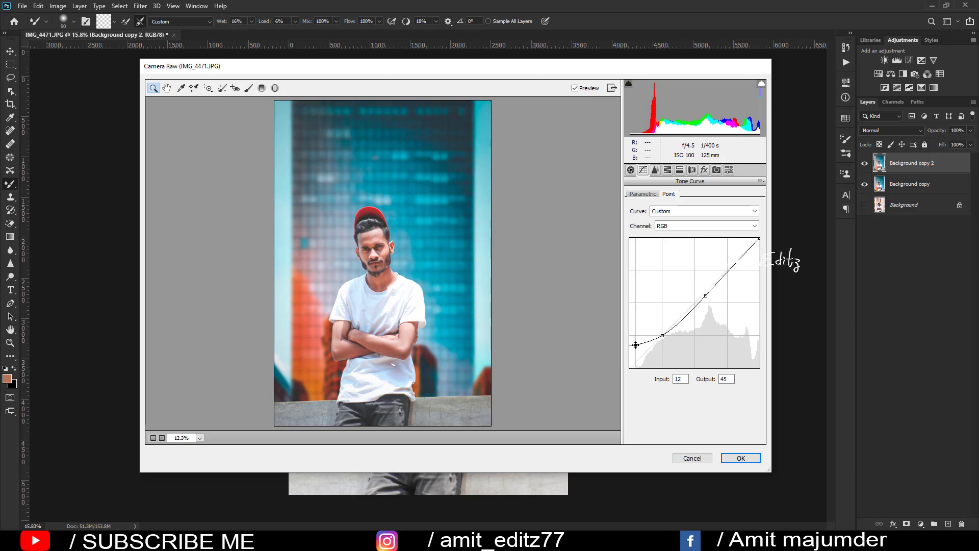
pyautogui.click(631, 170)
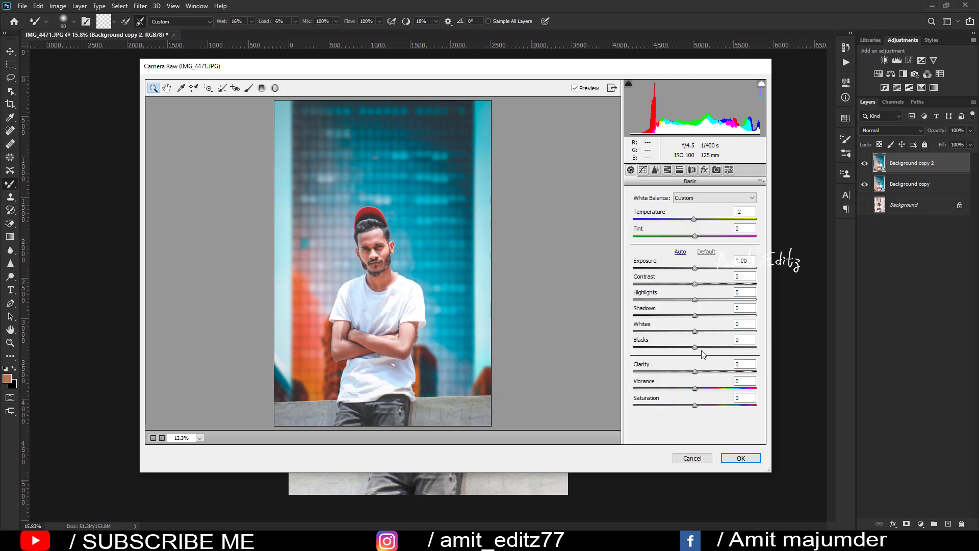
pyautogui.moveTo(714, 318); pyautogui.dragTo(714, 316)
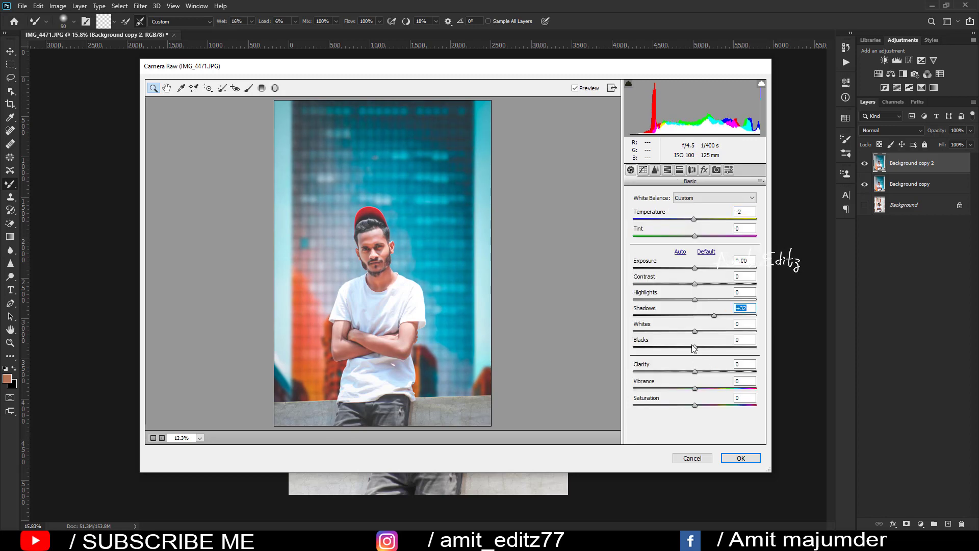
pyautogui.moveTo(694, 348); pyautogui.dragTo(711, 347)
# Set Oranges saturation to -23 and Blues hue to -24, then apply the Camera Raw grade
pyautogui.click(668, 170)
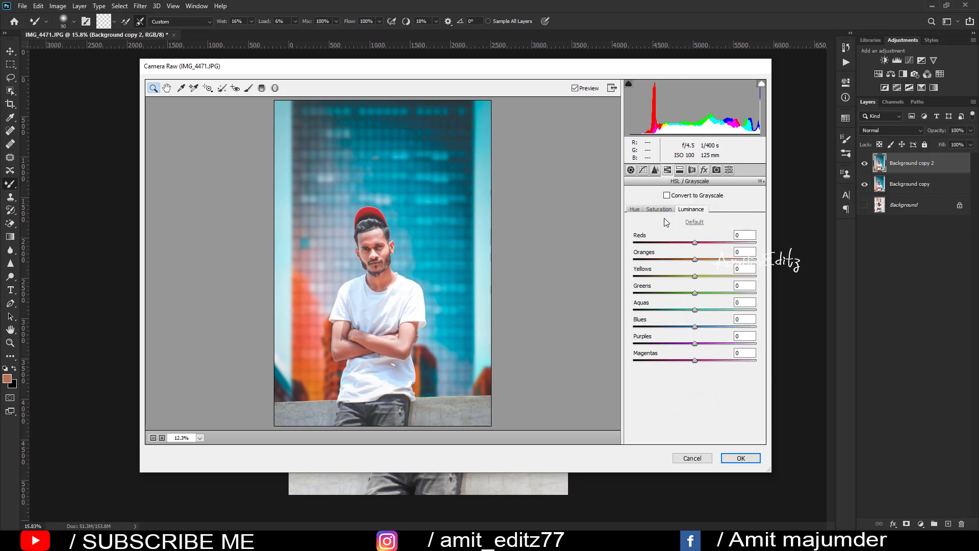
pyautogui.click(659, 209)
pyautogui.moveTo(695, 259); pyautogui.dragTo(681, 260)
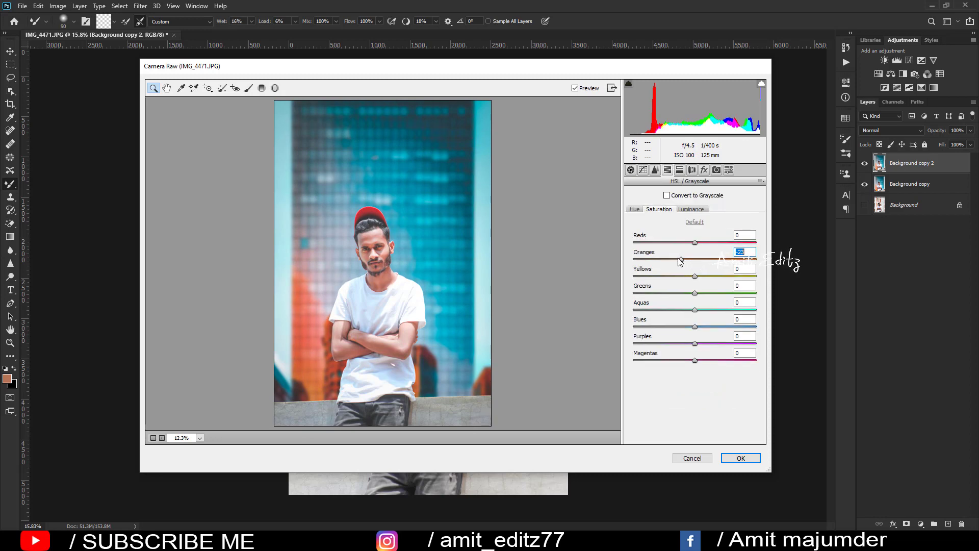
pyautogui.click(635, 209)
pyautogui.moveTo(695, 326); pyautogui.dragTo(681, 327)
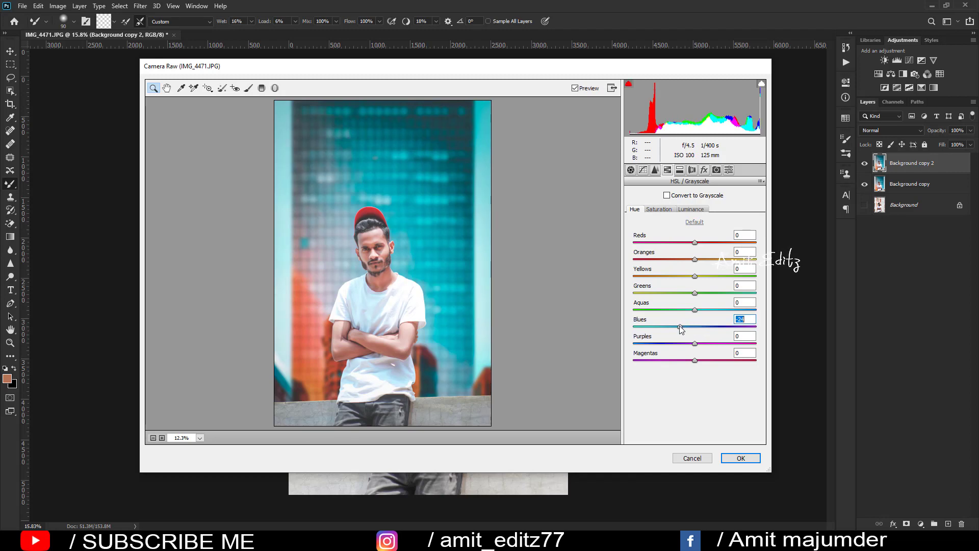
pyautogui.click(741, 458)
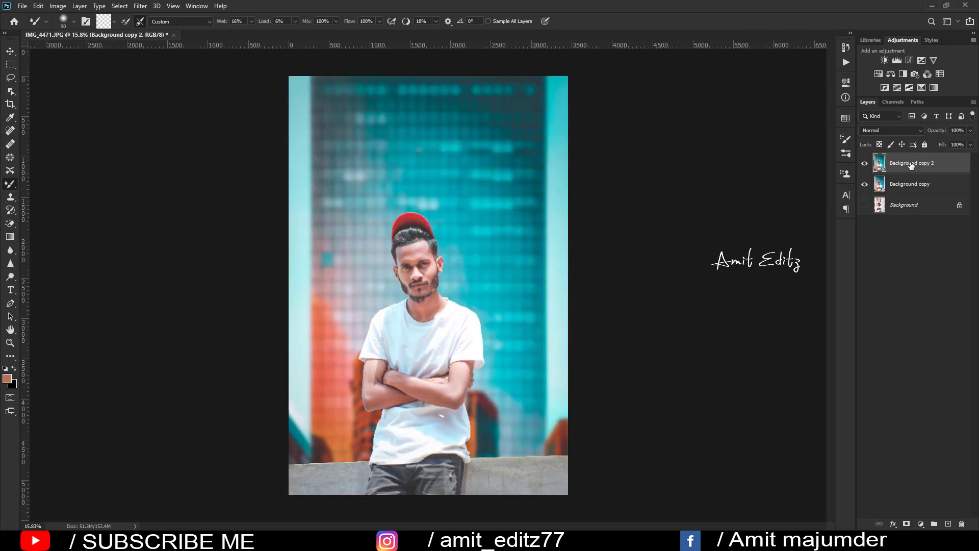
# Duplicate Background copy 2 and add a Selective Color layer that lightens the Blacks
pyautogui.moveTo(911, 163); pyautogui.dragTo(948, 523)
pyautogui.click(921, 524)
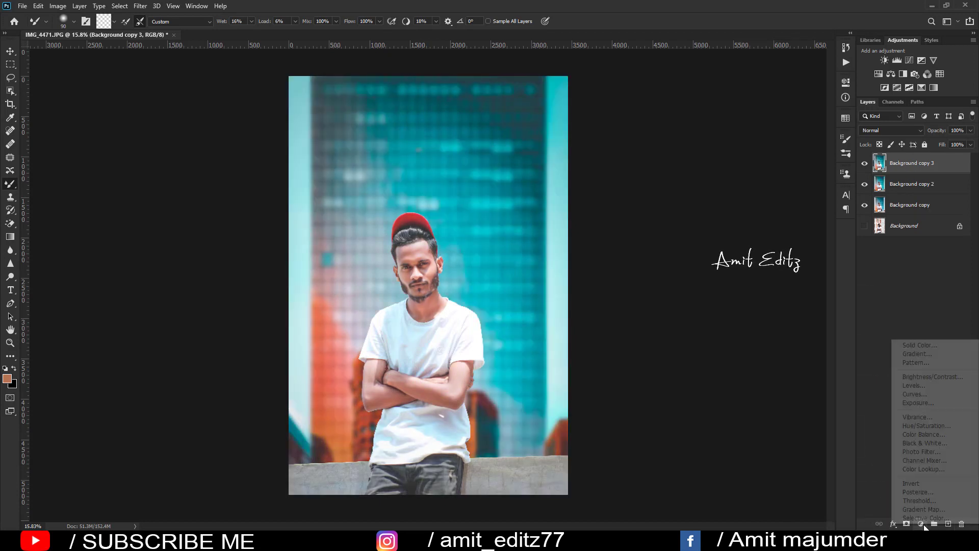
pyautogui.click(913, 510)
pyautogui.click(796, 117)
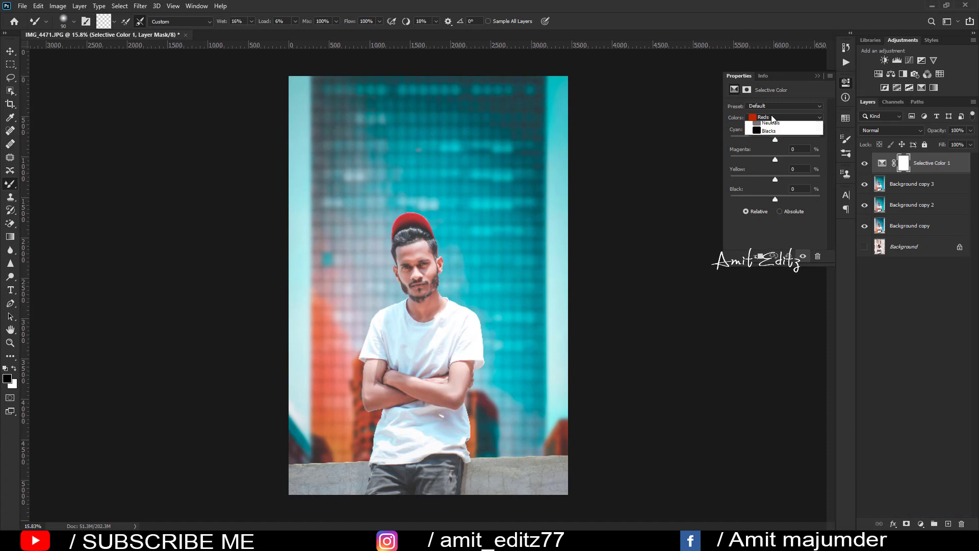
pyautogui.click(775, 200)
pyautogui.moveTo(774, 198)
pyautogui.mouseDown()
pyautogui.moveTo(768, 179)
pyautogui.moveTo(777, 139)
pyautogui.mouseUp()
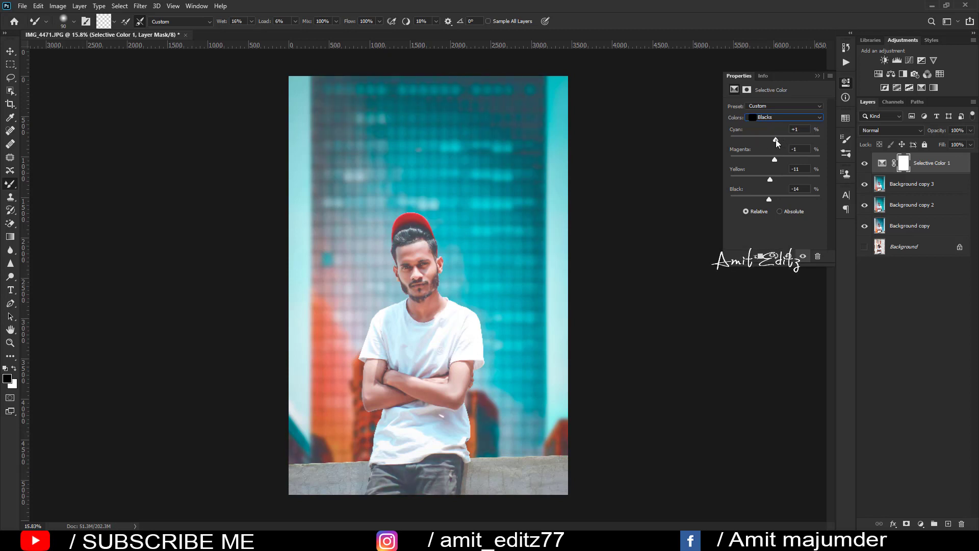
# Tweak the Neutrals (black -5, added cyan) and lower the layer opacity to 82%
pyautogui.click(777, 117)
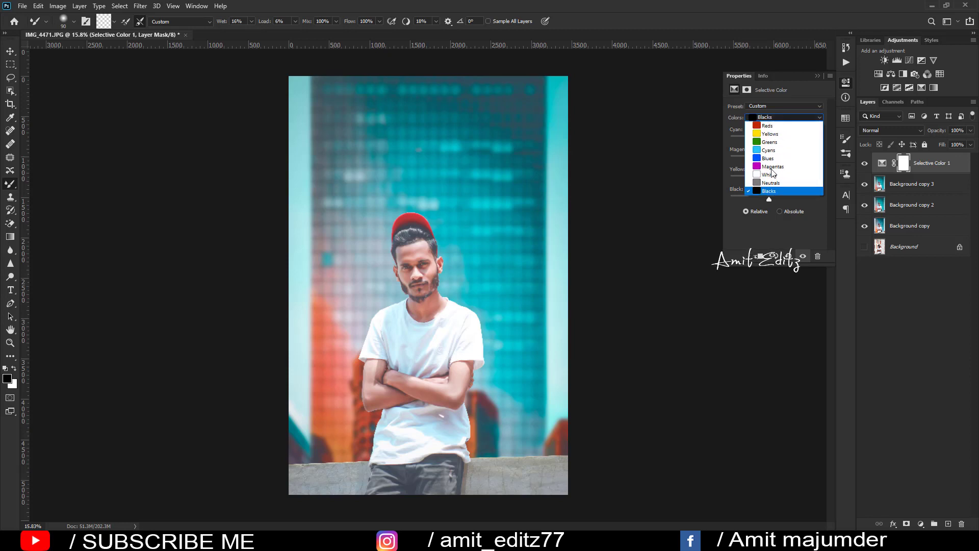
pyautogui.click(769, 180)
pyautogui.moveTo(775, 199); pyautogui.dragTo(771, 198)
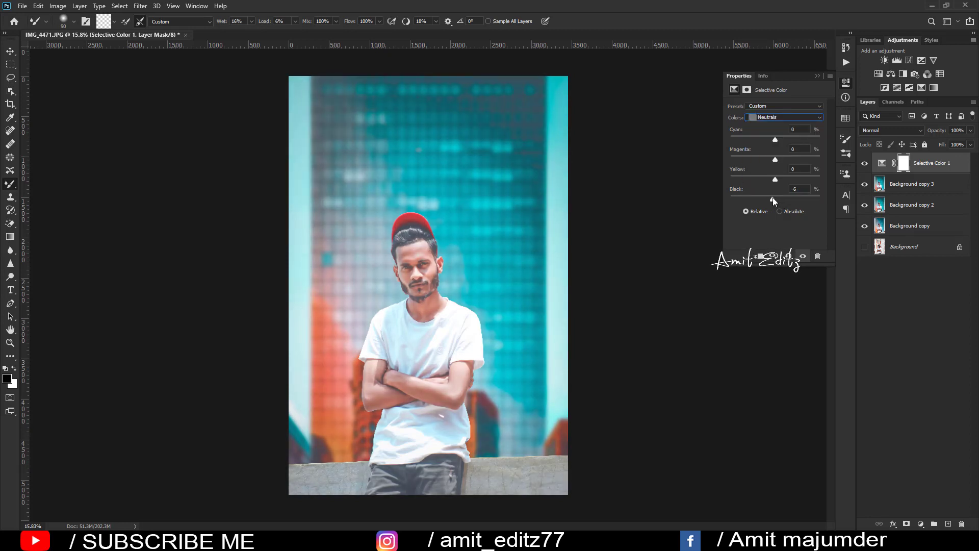
pyautogui.moveTo(772, 197); pyautogui.dragTo(773, 159)
pyautogui.moveTo(776, 139); pyautogui.dragTo(774, 139)
pyautogui.click(817, 75)
pyautogui.click(970, 131)
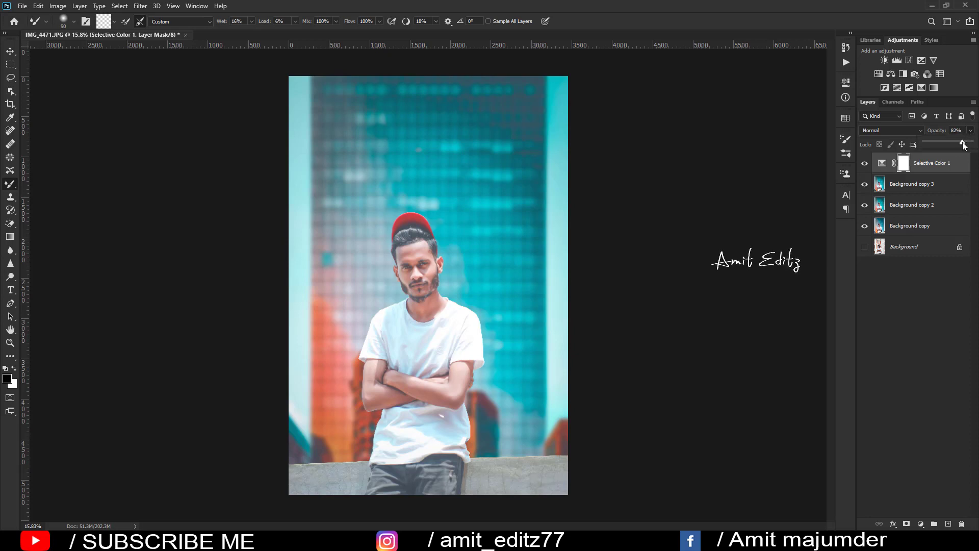
# Merge Selective Color into Background copy 3, duplicate the result, and launch Camera Raw on it
pyautogui.click(922, 186)
pyautogui.rightClick(918, 185)
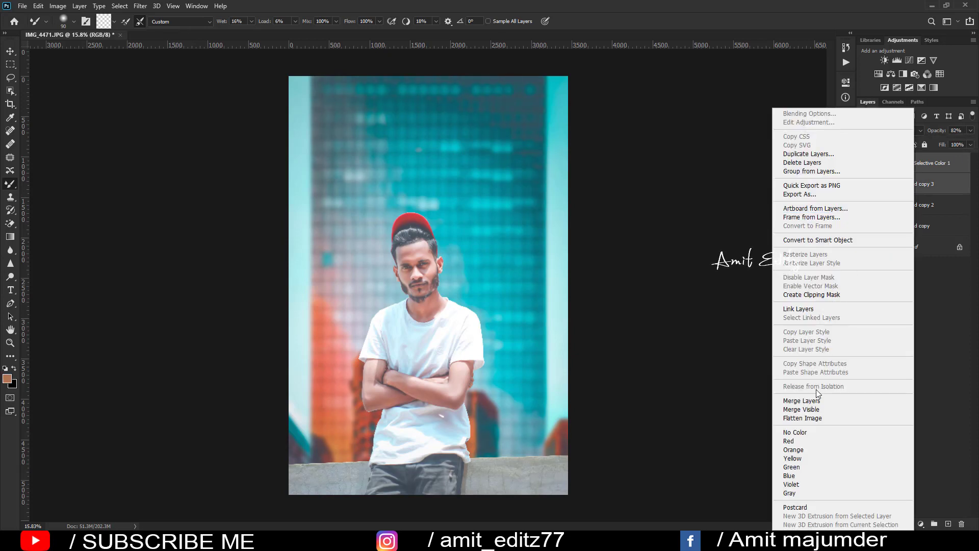
pyautogui.click(800, 401)
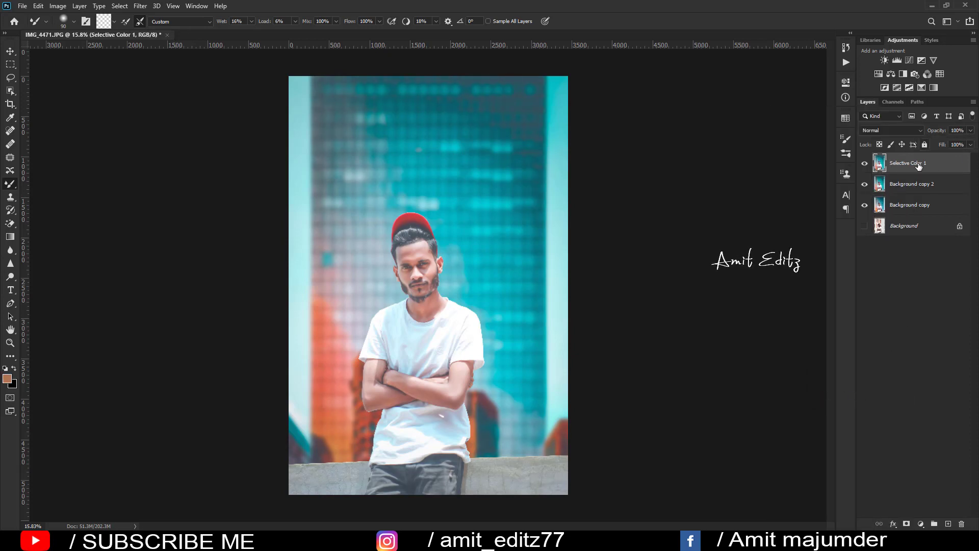
pyautogui.moveTo(918, 166); pyautogui.dragTo(949, 523)
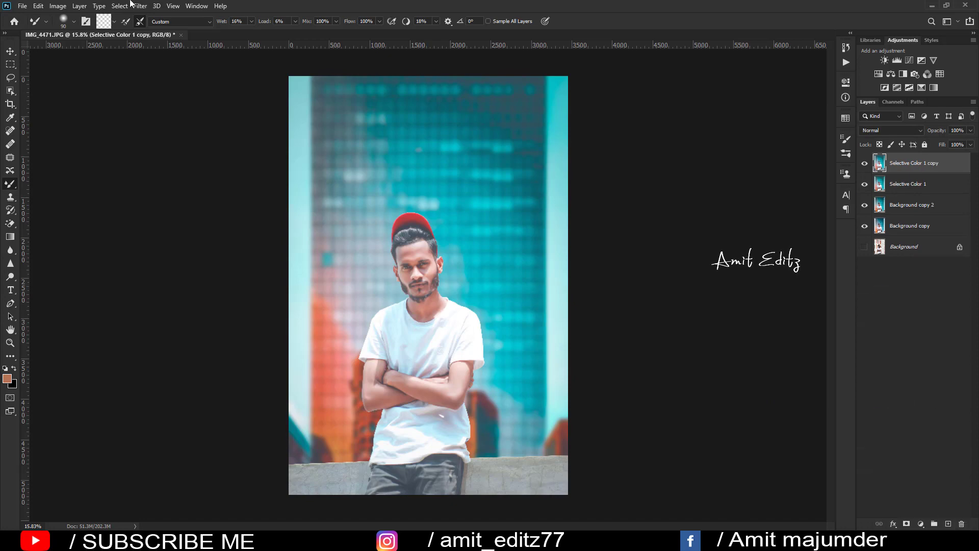
pyautogui.click(150, 6)
pyautogui.click(173, 67)
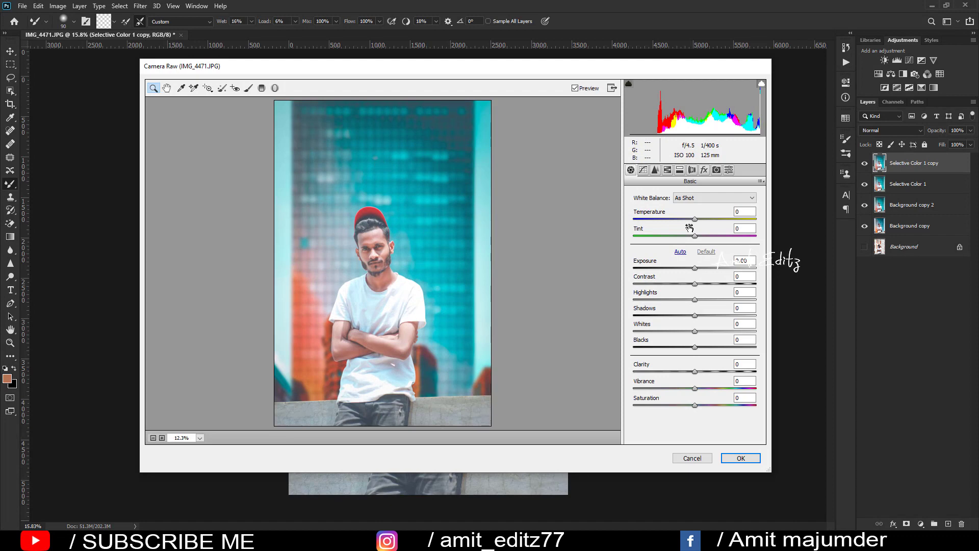
# Set Oranges luminance +29, Sharpening Amount 21 and vignette -18, then apply the edits
pyautogui.click(667, 170)
pyautogui.click(691, 210)
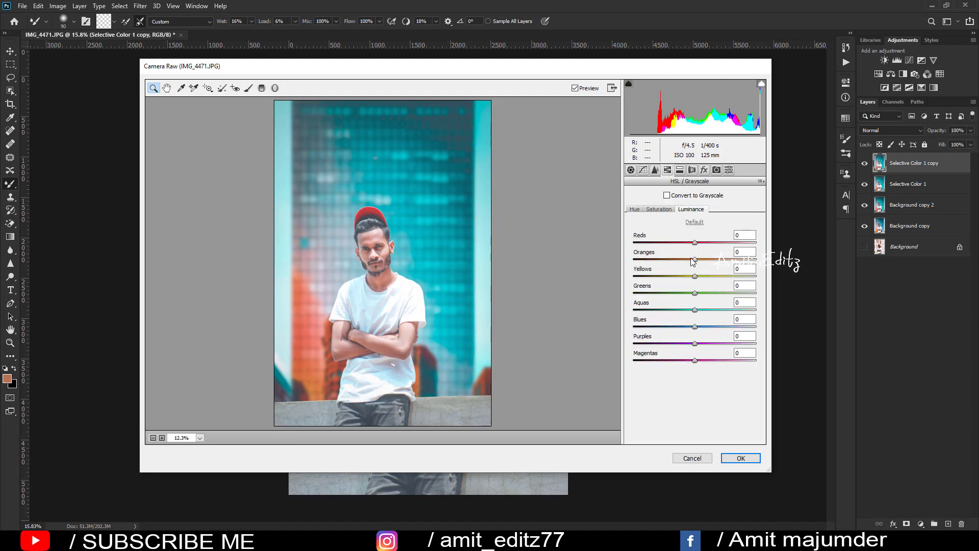
pyautogui.moveTo(695, 260); pyautogui.dragTo(713, 259)
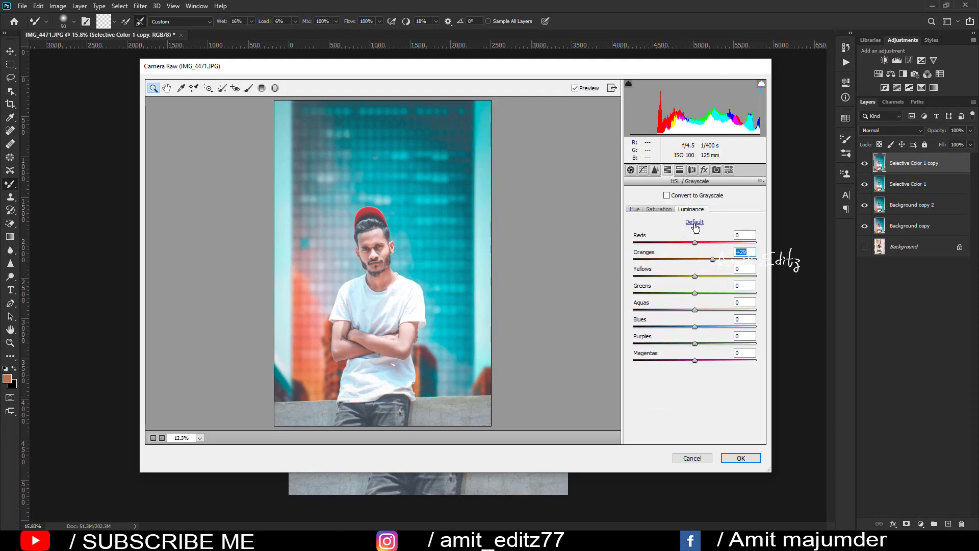
pyautogui.click(656, 171)
pyautogui.click(651, 211)
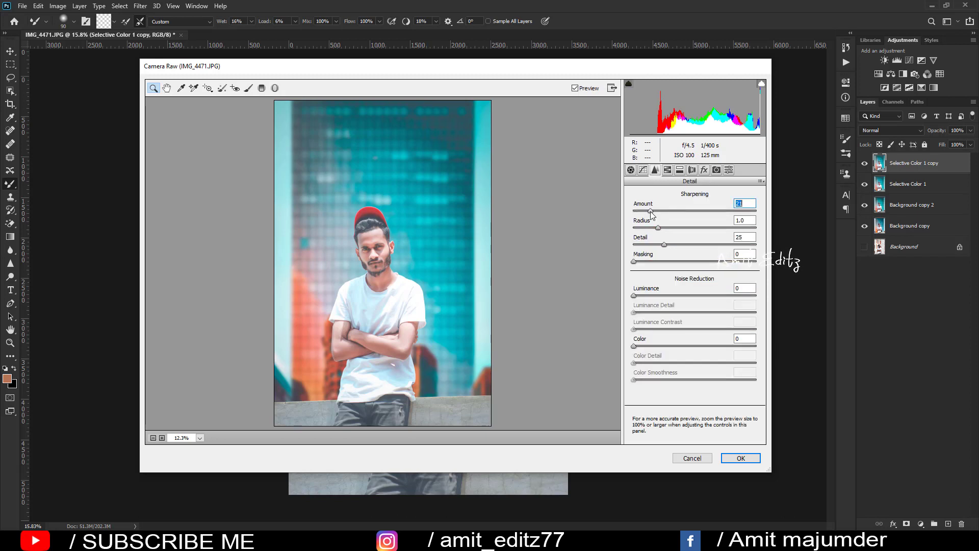
pyautogui.click(705, 170)
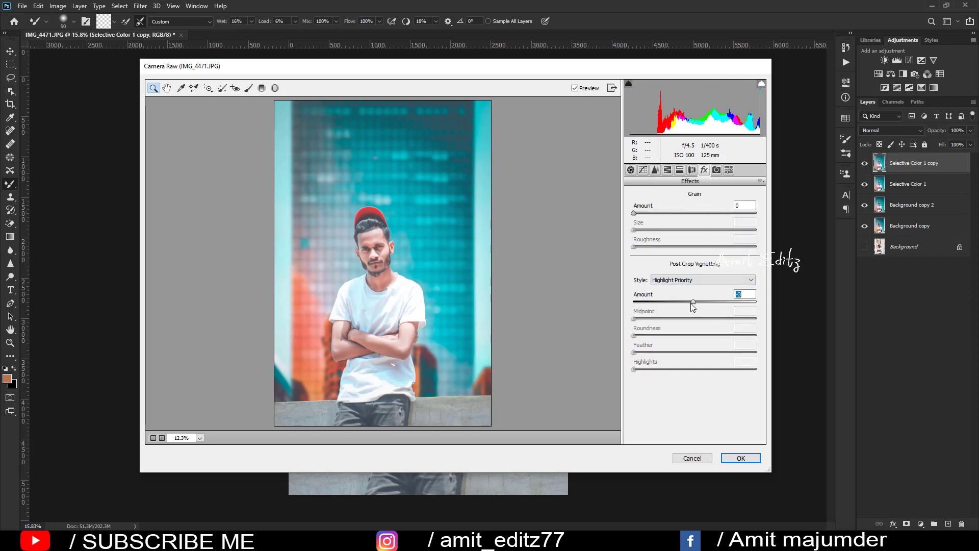
pyautogui.moveTo(693, 306)
pyautogui.mouseDown()
pyautogui.moveTo(684, 306)
pyautogui.moveTo(693, 319)
pyautogui.mouseUp()
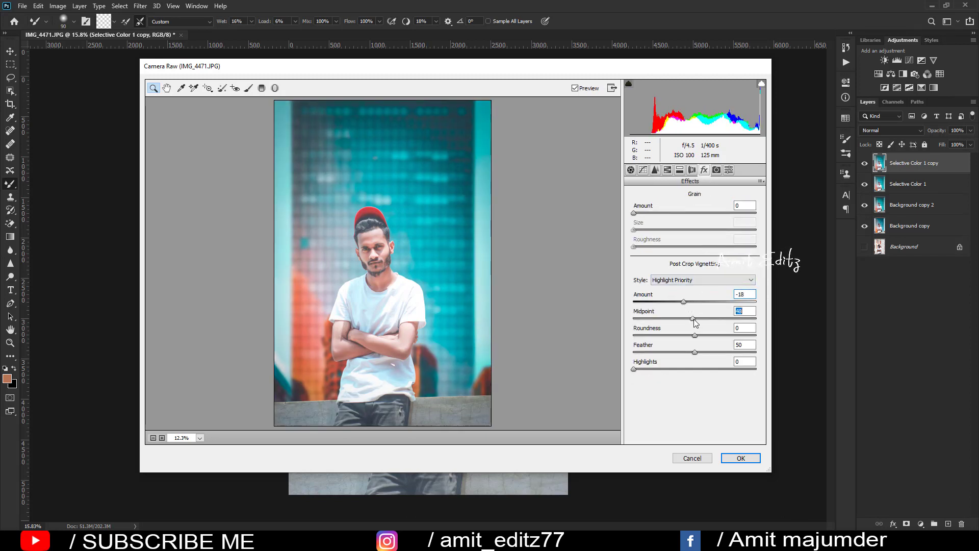
pyautogui.click(755, 459)
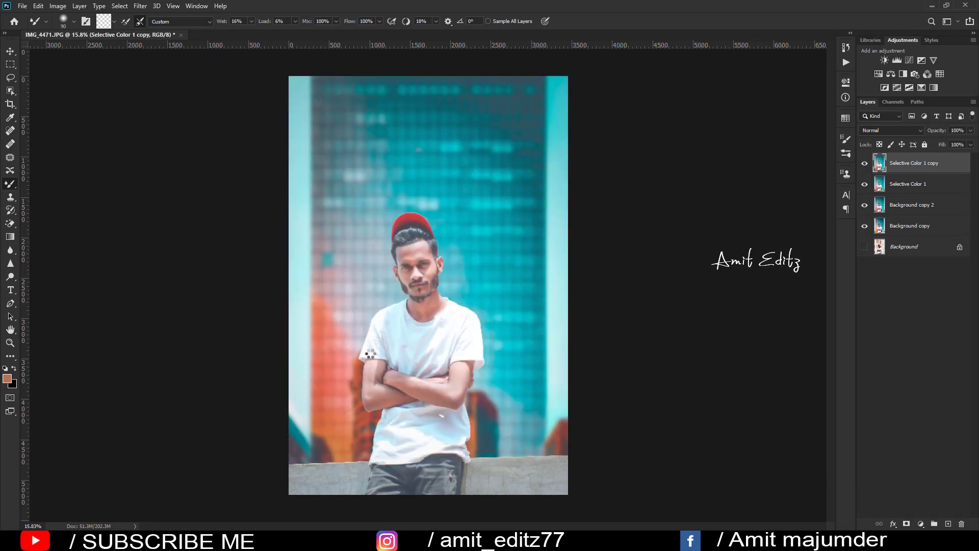
# Open images.jpg and drag the lens flare onto the portrait as a new layer
pyautogui.click(10, 51)
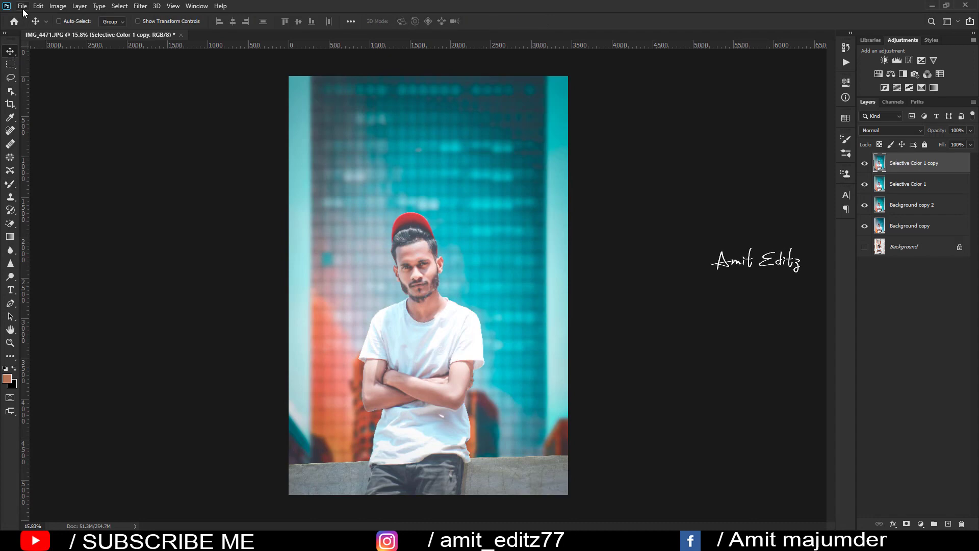
pyautogui.click(23, 6)
pyautogui.click(30, 28)
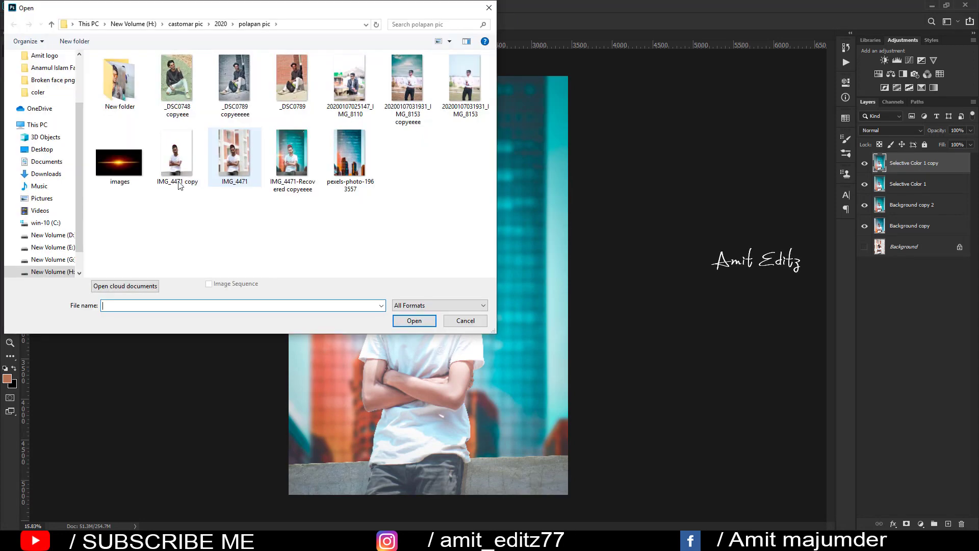
pyautogui.click(408, 324)
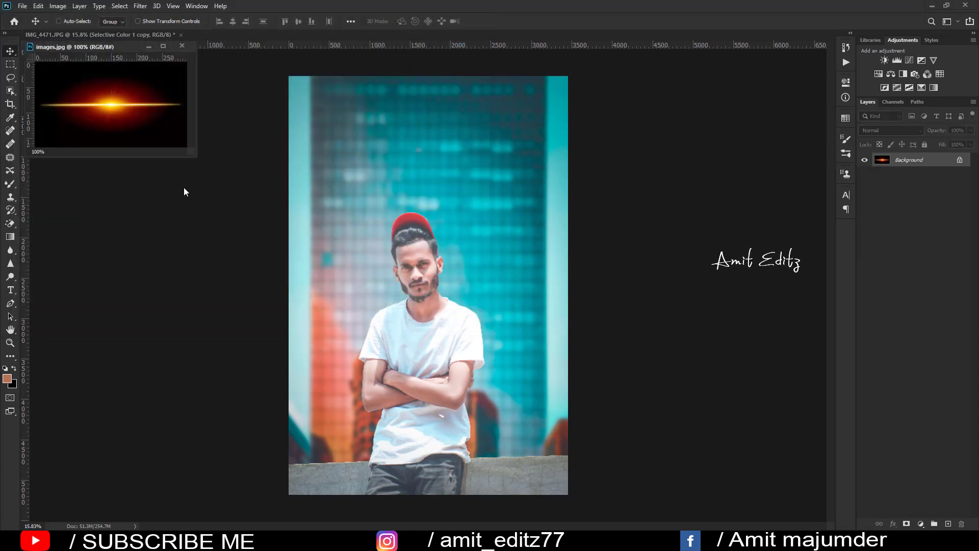
pyautogui.moveTo(255, 231); pyautogui.dragTo(292, 282)
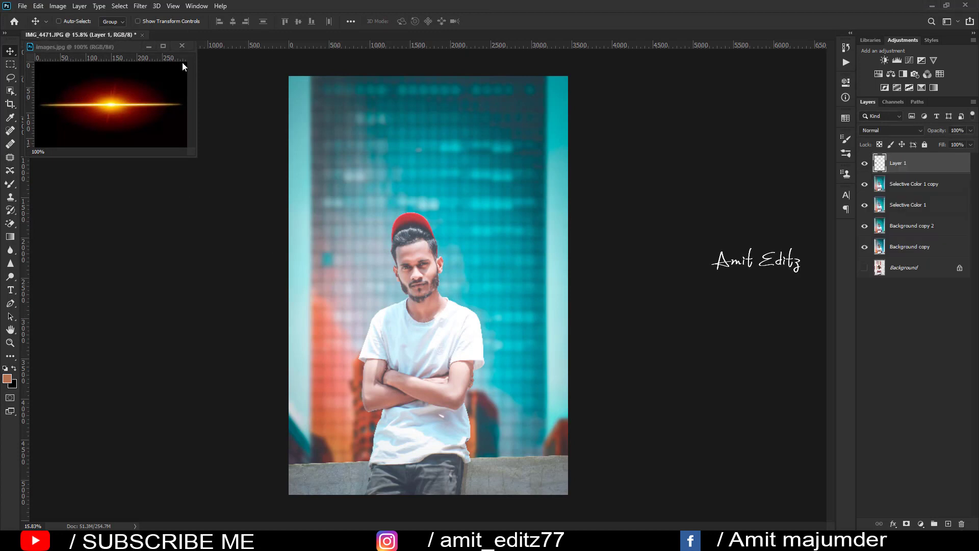
pyautogui.click(182, 46)
# Set the flare layer to Screen and scale it along the left side at shoulder level
pyautogui.click(890, 131)
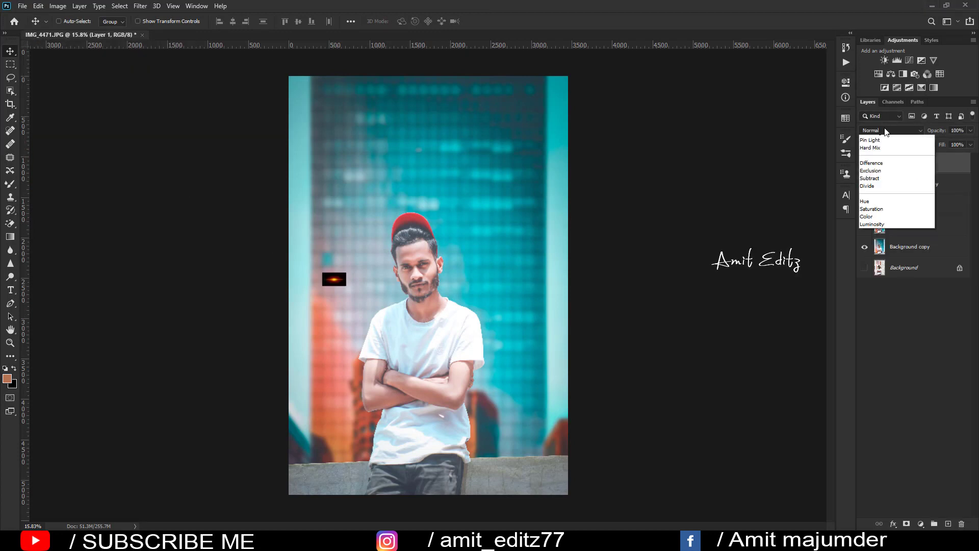
pyautogui.click(877, 213)
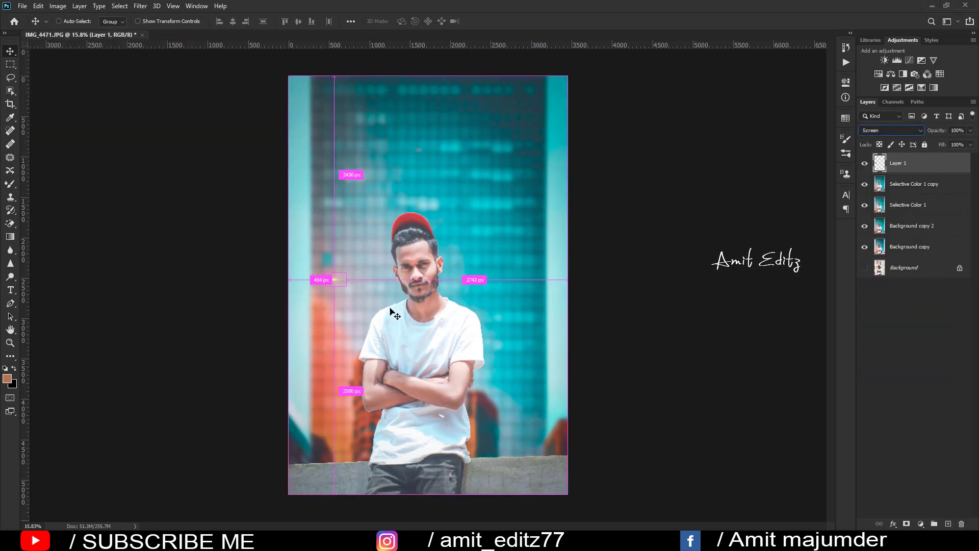
pyautogui.hotkey('ctrl', 't')
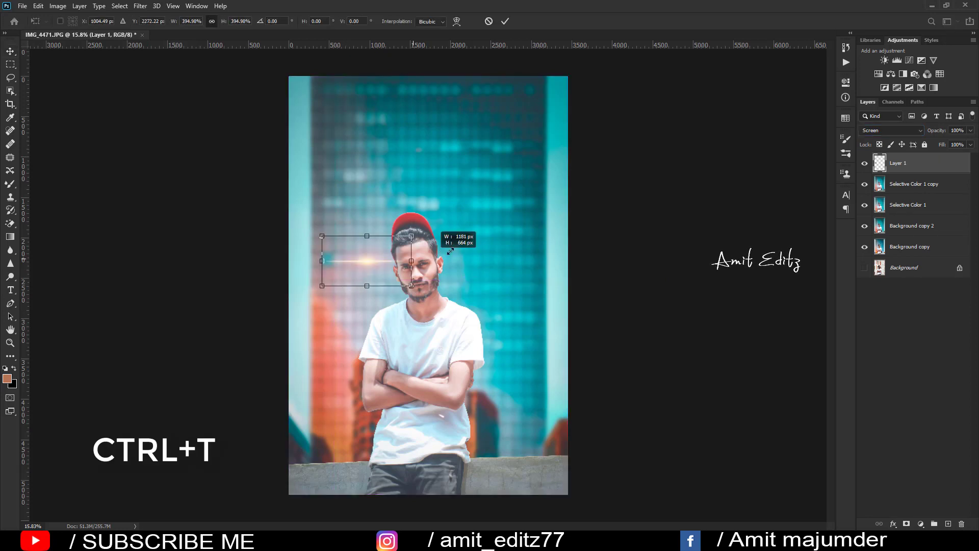
pyautogui.moveTo(346, 271); pyautogui.dragTo(508, 182)
pyautogui.moveTo(474, 242); pyautogui.dragTo(373, 309)
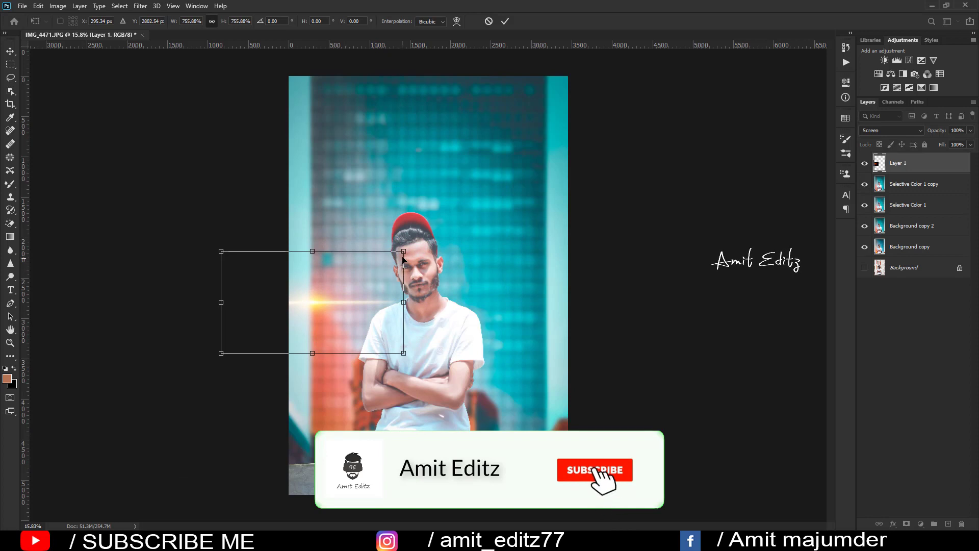
pyautogui.moveTo(403, 251)
pyautogui.mouseDown()
pyautogui.moveTo(347, 282)
pyautogui.moveTo(346, 300)
pyautogui.moveTo(401, 264)
pyautogui.mouseUp()
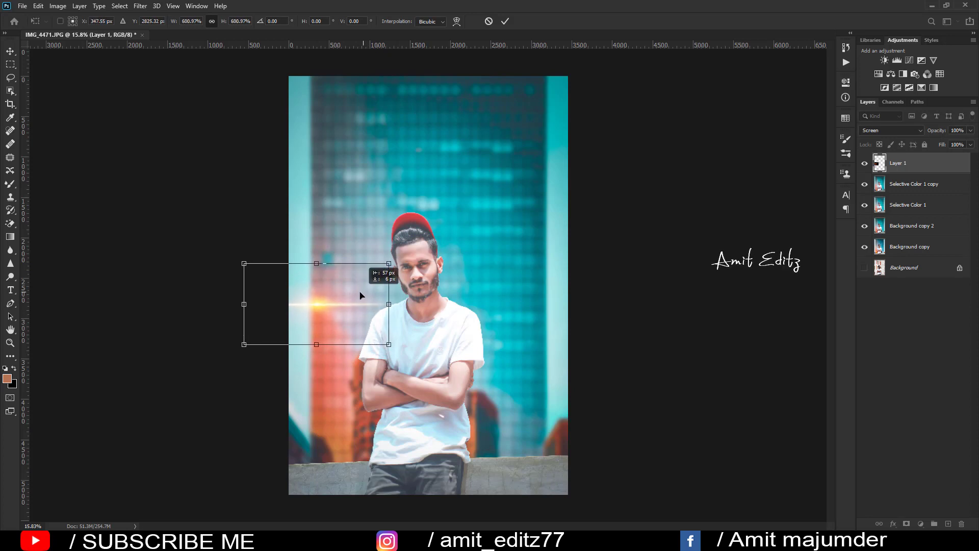
pyautogui.moveTo(366, 291); pyautogui.dragTo(360, 300)
pyautogui.press('Return')
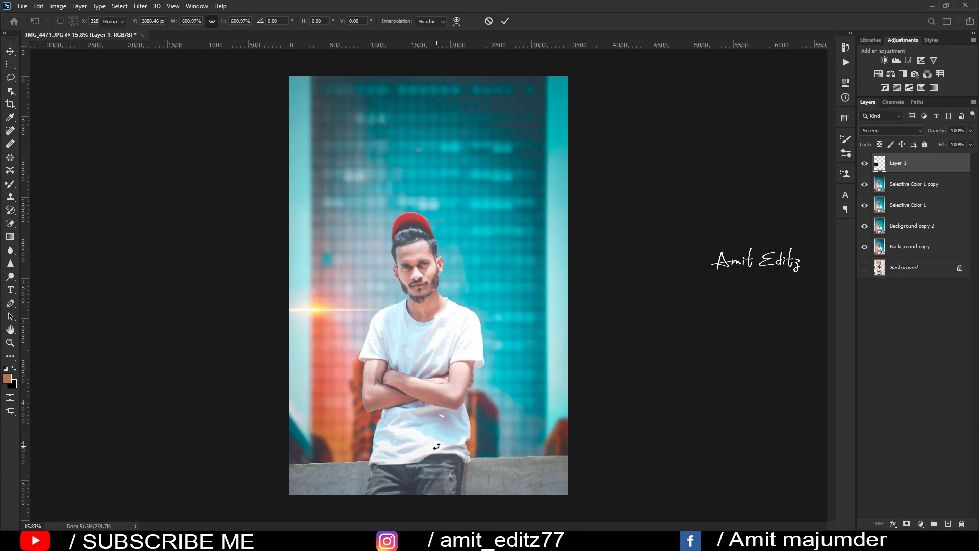
# Select the flare layer together with the edited layers below and bring up their layer options
pyautogui.scroll(-3, 414, 400)
pyautogui.scroll(2, 413, 400)
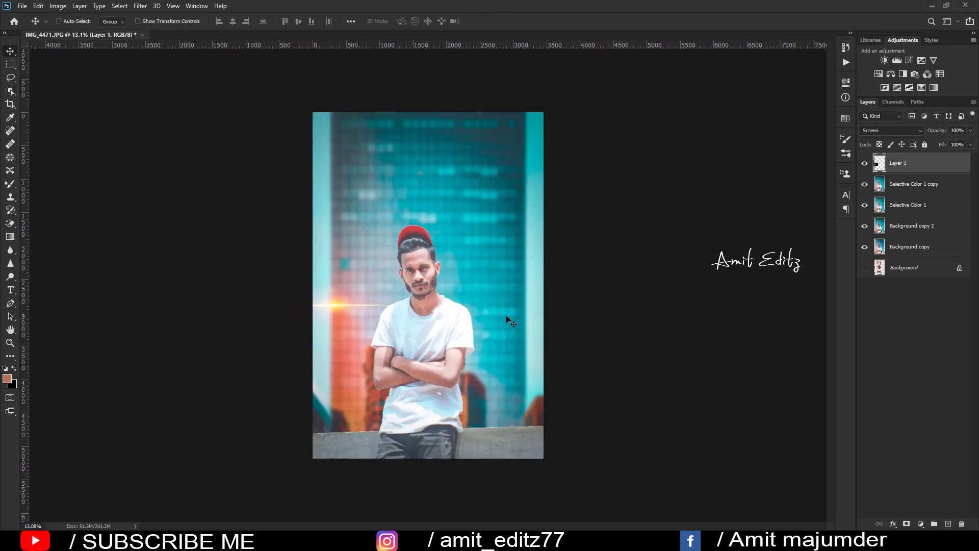
pyautogui.keyDown('shift'); pyautogui.click(919, 205); pyautogui.keyUp('shift')
pyautogui.keyDown('shift'); pyautogui.click(913, 226); pyautogui.keyUp('shift')
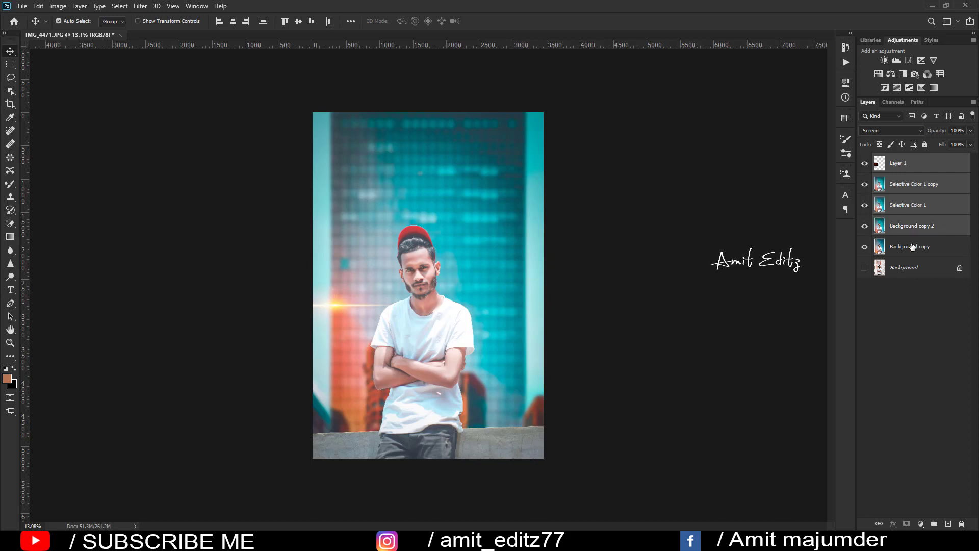
pyautogui.keyDown('shift'); pyautogui.click(910, 247); pyautogui.keyUp('shift')
pyautogui.rightClick(910, 247)
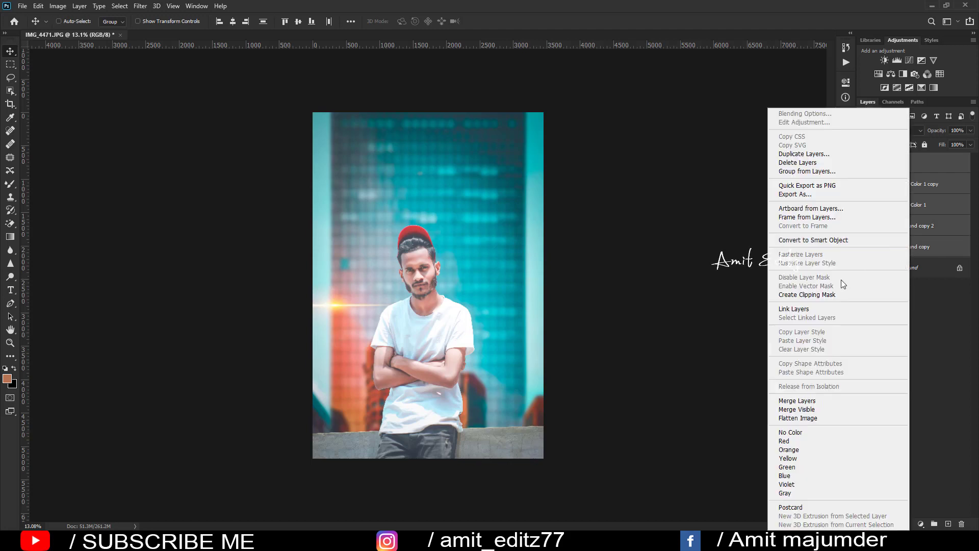
# Merge the edited layers into Layer 1, commit a crop, and duplicate it as Layer 1 copy
pyautogui.click(806, 401)
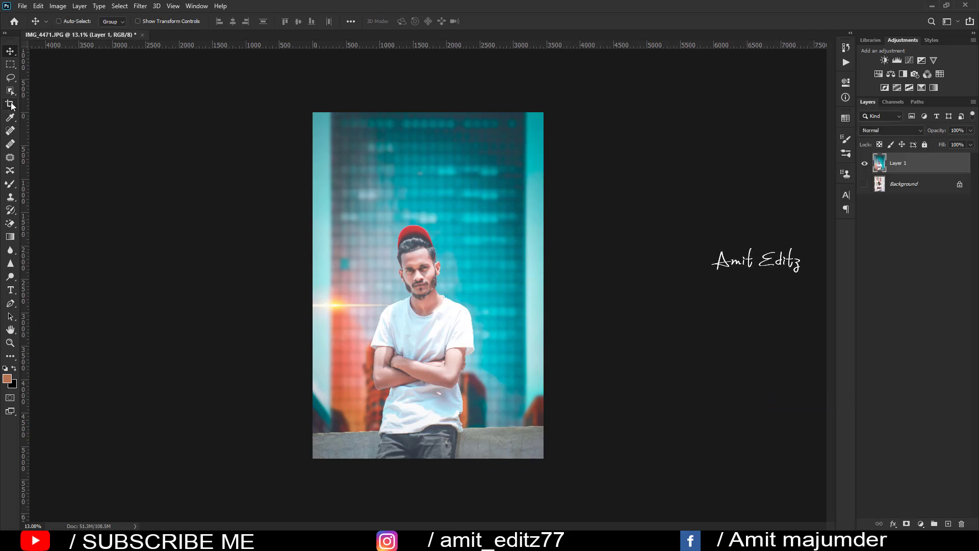
pyautogui.click(11, 104)
pyautogui.press('Return')
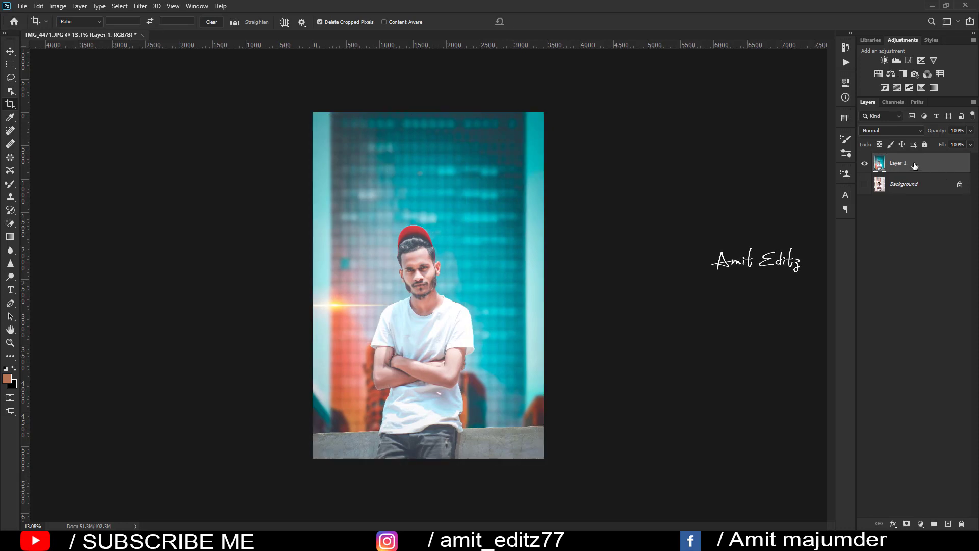
pyautogui.moveTo(908, 164); pyautogui.dragTo(947, 524)
# Select the Dodge Tool and enlarge its brush over the man's chest and arms
pyautogui.click(14, 276)
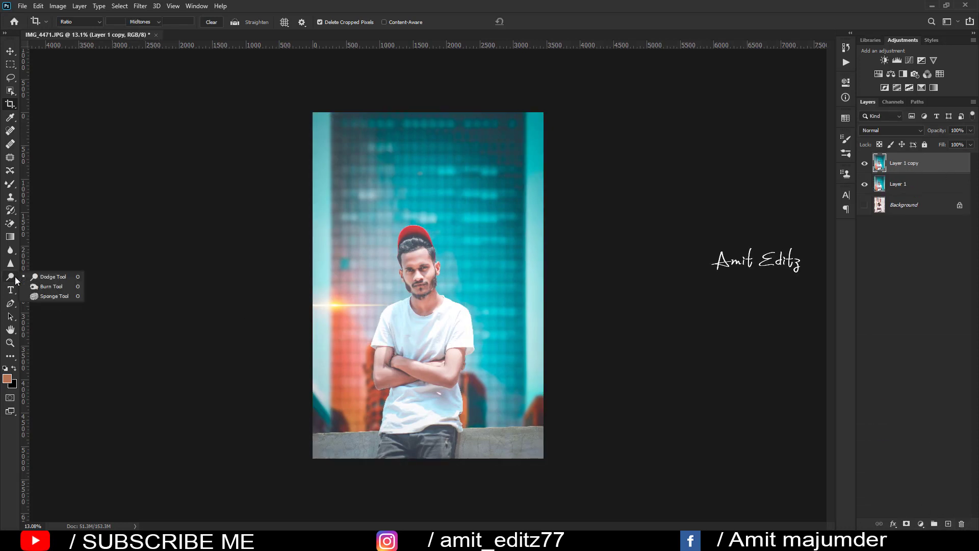
pyautogui.click(35, 274)
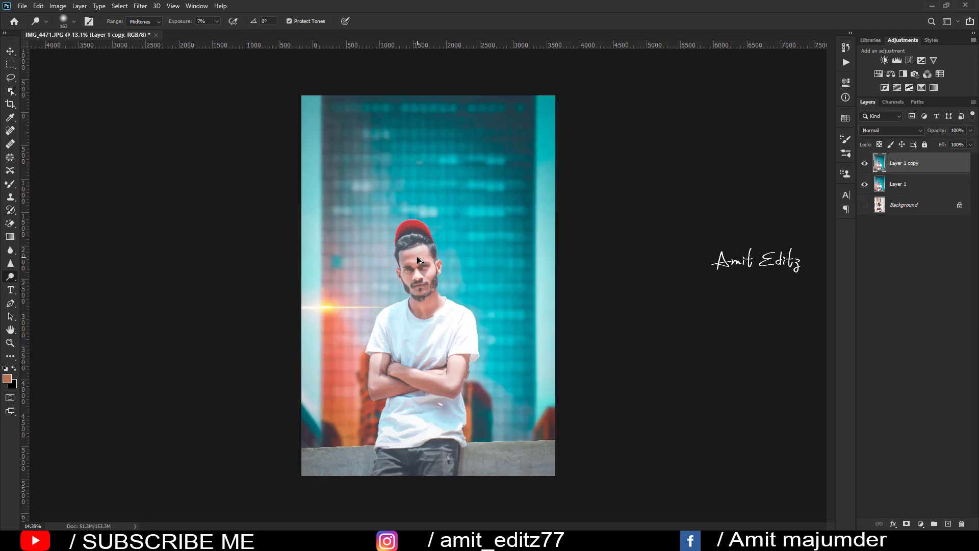
pyautogui.scroll(5, 417, 256)
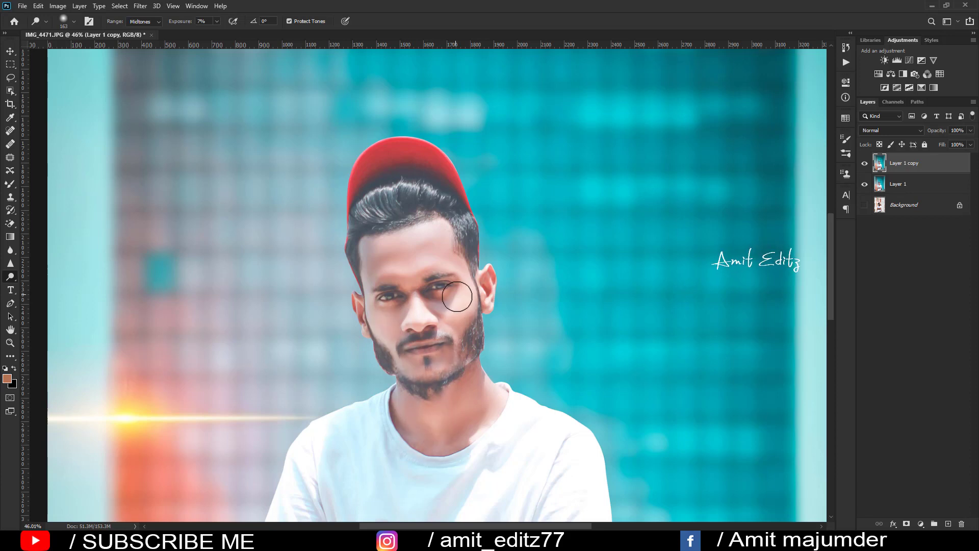
pyautogui.scroll(-2, 446, 359)
pyautogui.moveTo(373, 463); pyautogui.dragTo(373, 295)
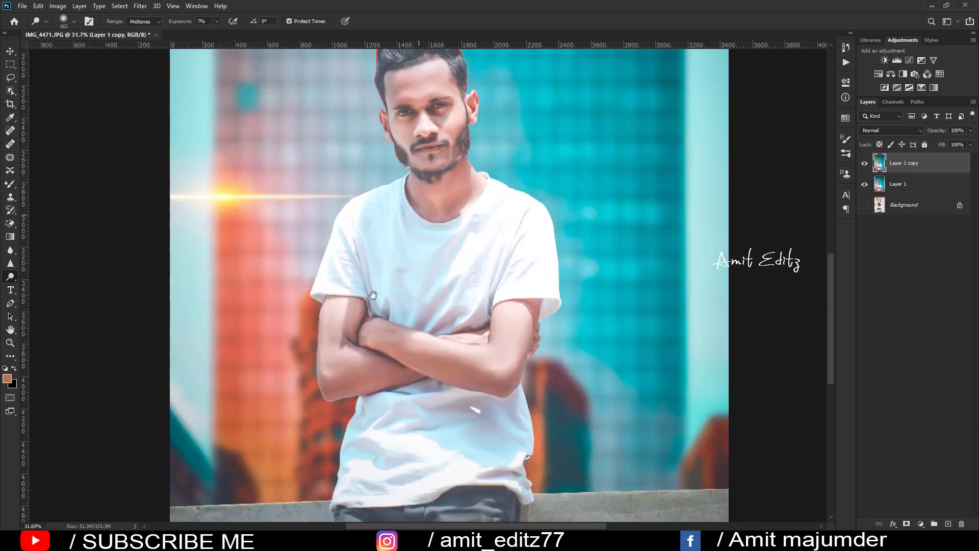
pyautogui.scroll(2, 361, 368)
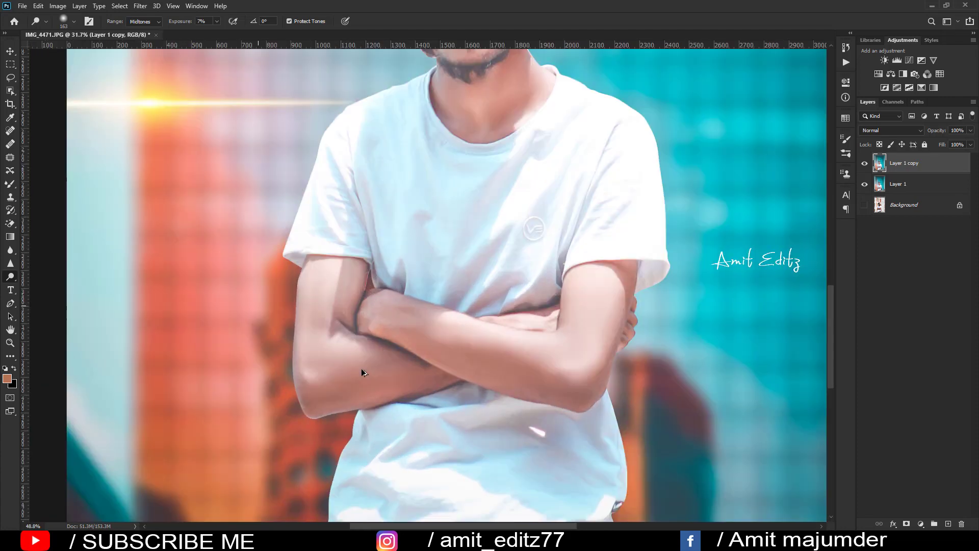
pyautogui.scroll(1, 361, 369)
pyautogui.scroll(-3, 361, 369)
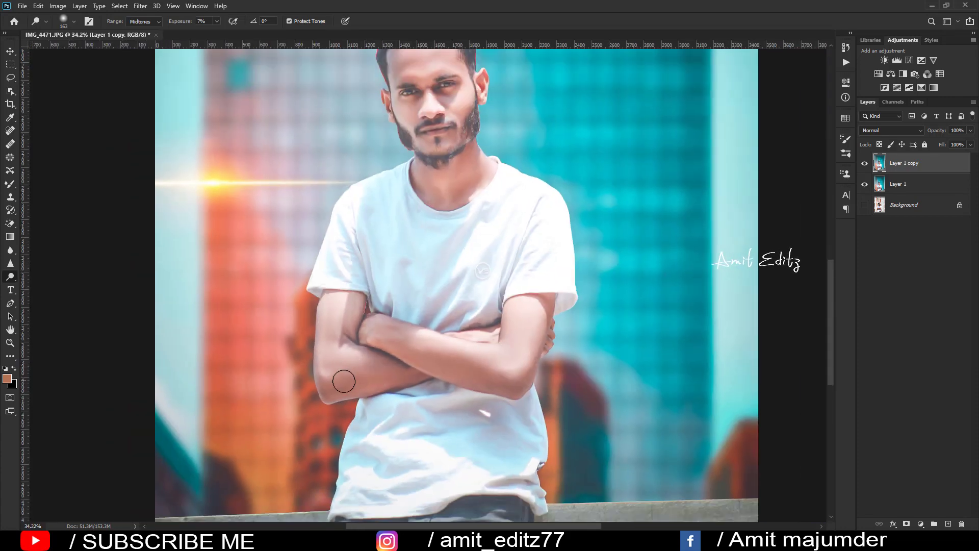
pyautogui.moveTo(361, 369); pyautogui.dragTo(399, 345)
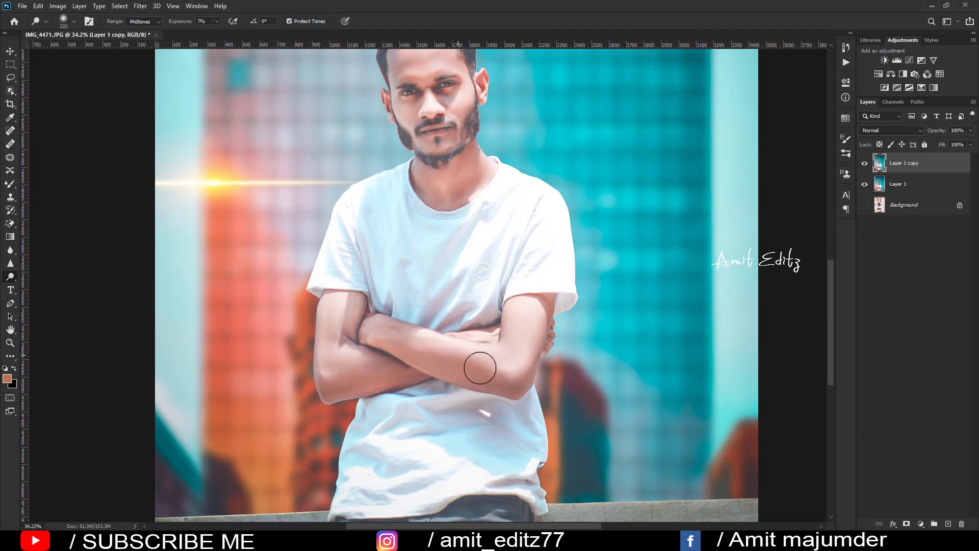
pyautogui.scroll(-3, 352, 363)
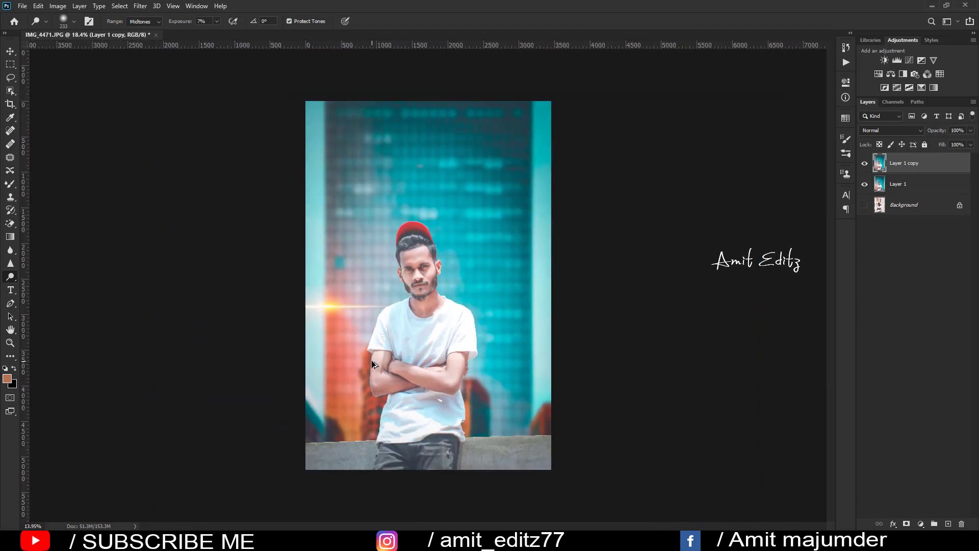
pyautogui.scroll(1, 371, 360)
pyautogui.scroll(-2, 376, 363)
# Lay three faint gradients across the lower part of the photo
pyautogui.click(10, 236)
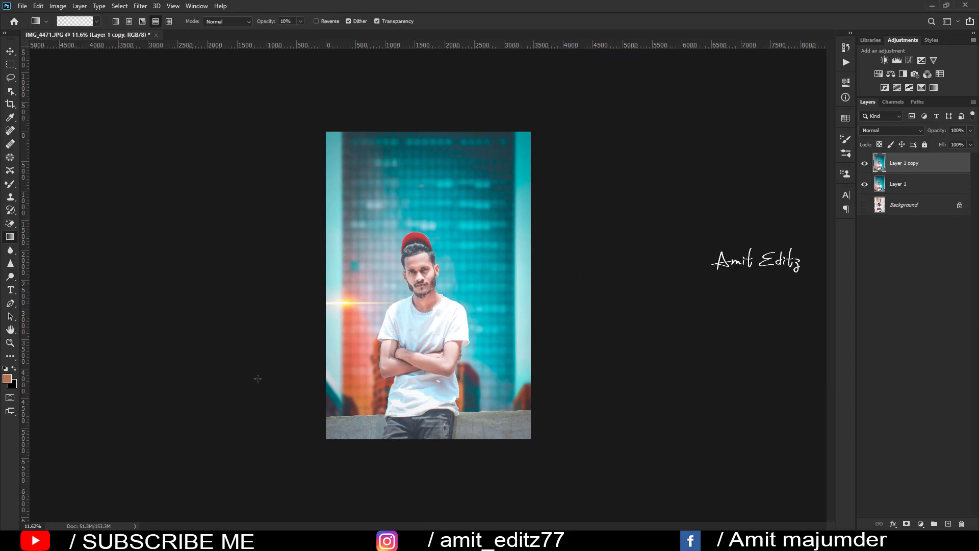
pyautogui.moveTo(476, 373); pyautogui.dragTo(532, 461)
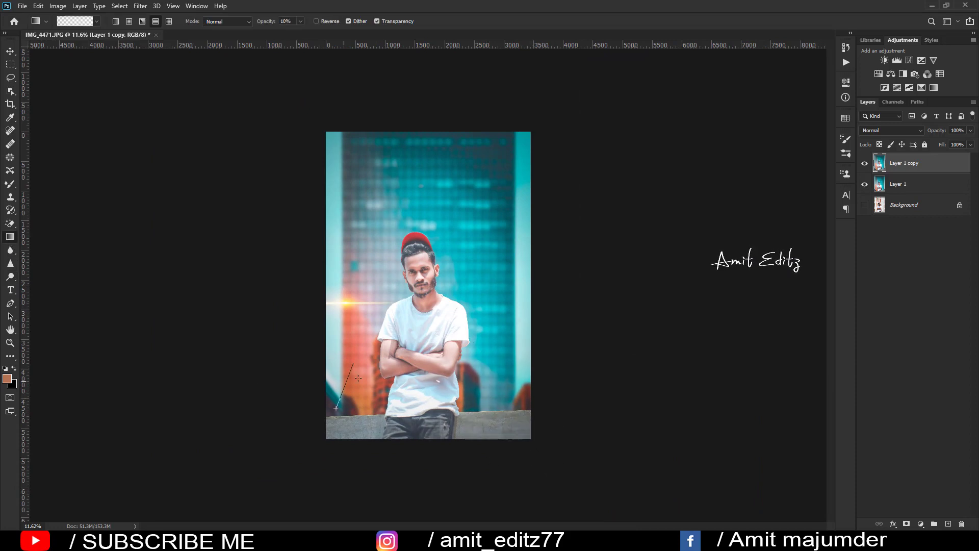
pyautogui.moveTo(352, 469); pyautogui.dragTo(358, 427)
pyautogui.moveTo(533, 476); pyautogui.dragTo(526, 434)
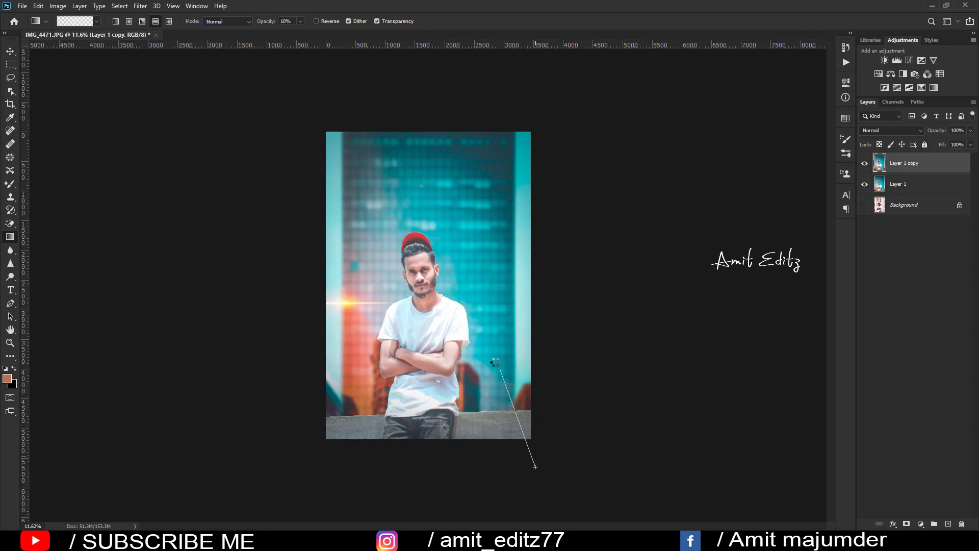
pyautogui.press('v')
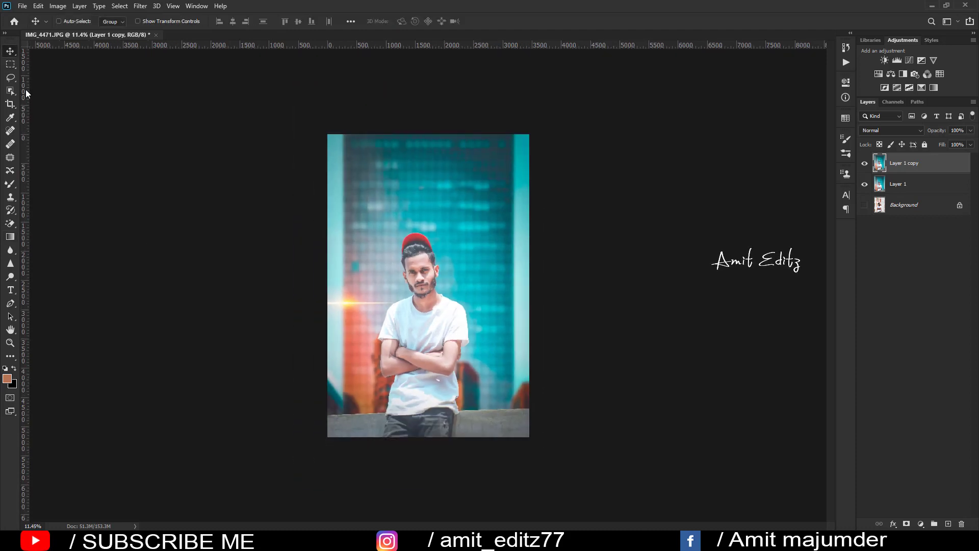
pyautogui.scroll(2, 503, 400)
pyautogui.scroll(-2, 503, 399)
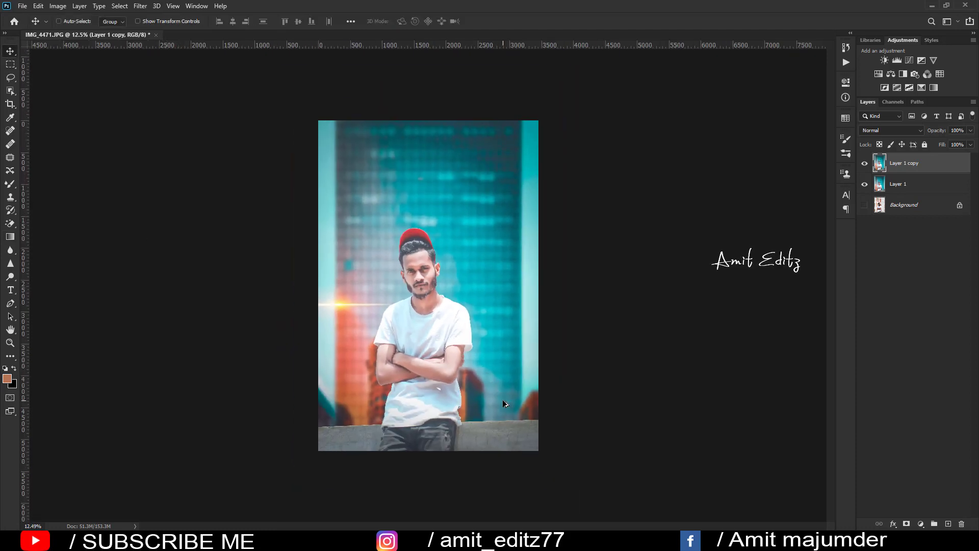
# Add a Selective Color layer with Blacks magenta -7, yellow -6 and black -1
pyautogui.click(921, 524)
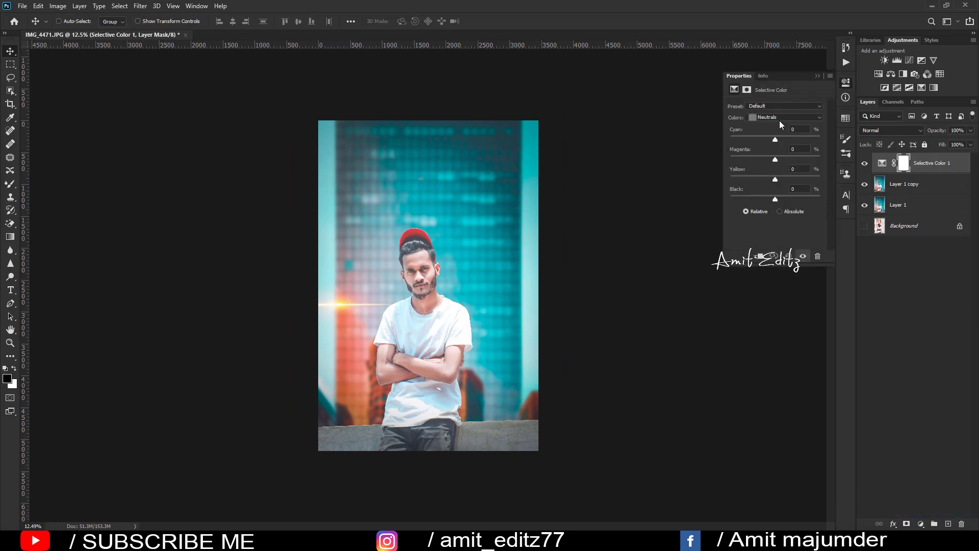
pyautogui.click(780, 119)
pyautogui.click(777, 191)
pyautogui.moveTo(775, 199)
pyautogui.mouseDown()
pyautogui.moveTo(767, 180)
pyautogui.moveTo(784, 160)
pyautogui.moveTo(772, 162)
pyautogui.mouseUp()
# Merge the Selective Color adjustment into the photo copy layer and fit the view on screen
pyautogui.click(818, 76)
pyautogui.rightClick(906, 185)
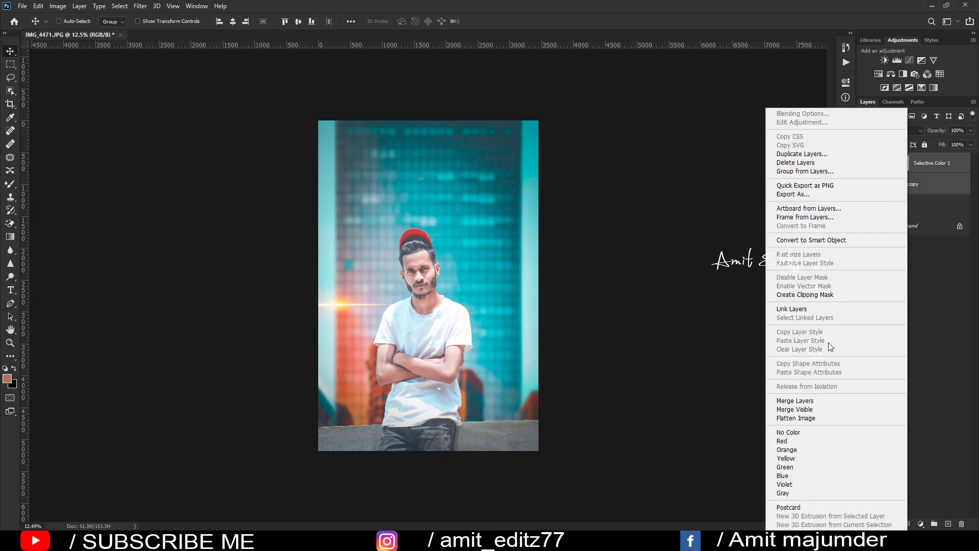
pyautogui.click(807, 401)
pyautogui.hotkey('ctrl', '0')
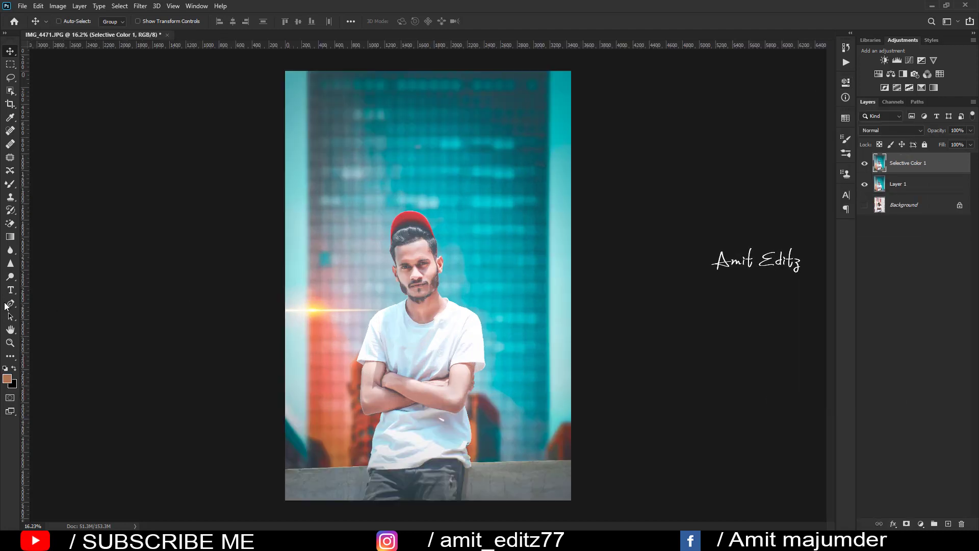
# Pick the Blur tool and inspect the torso and wall area, ending on the Move tool
pyautogui.click(11, 264)
pyautogui.click(12, 254)
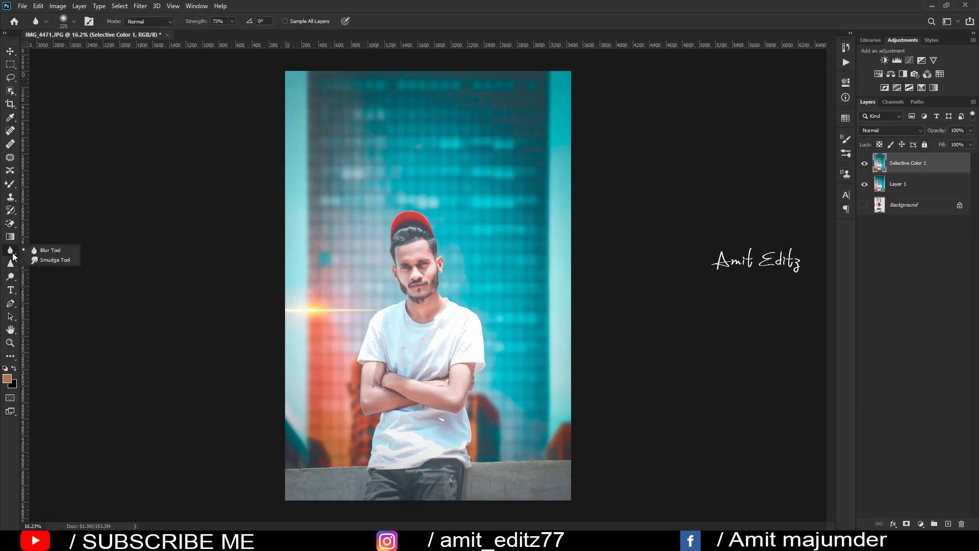
pyautogui.scroll(-2, 362, 354)
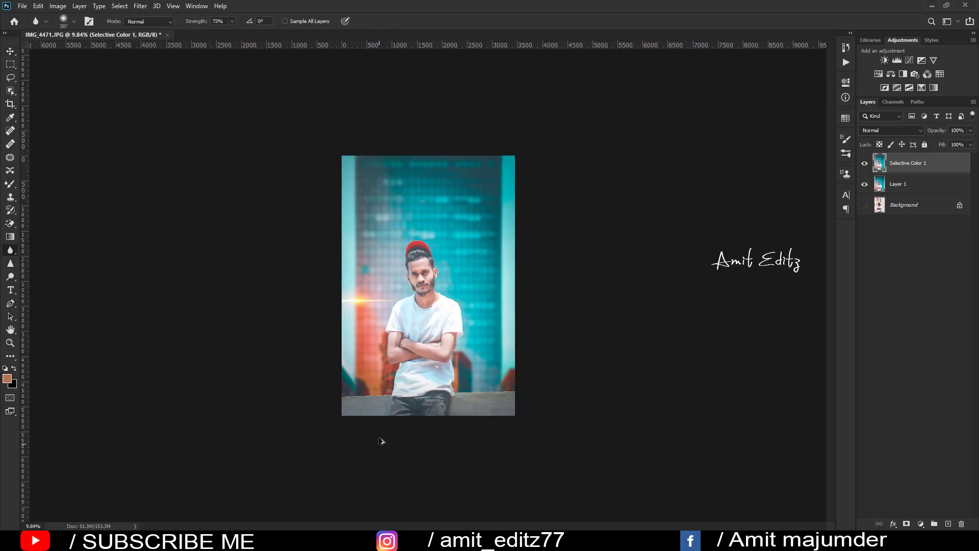
pyautogui.scroll(4, 370, 401)
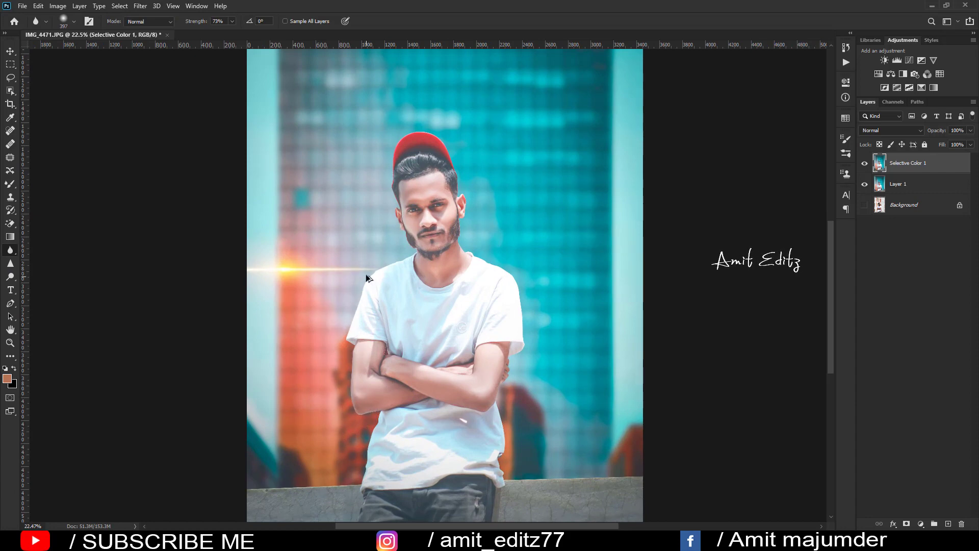
pyautogui.scroll(2, 366, 274)
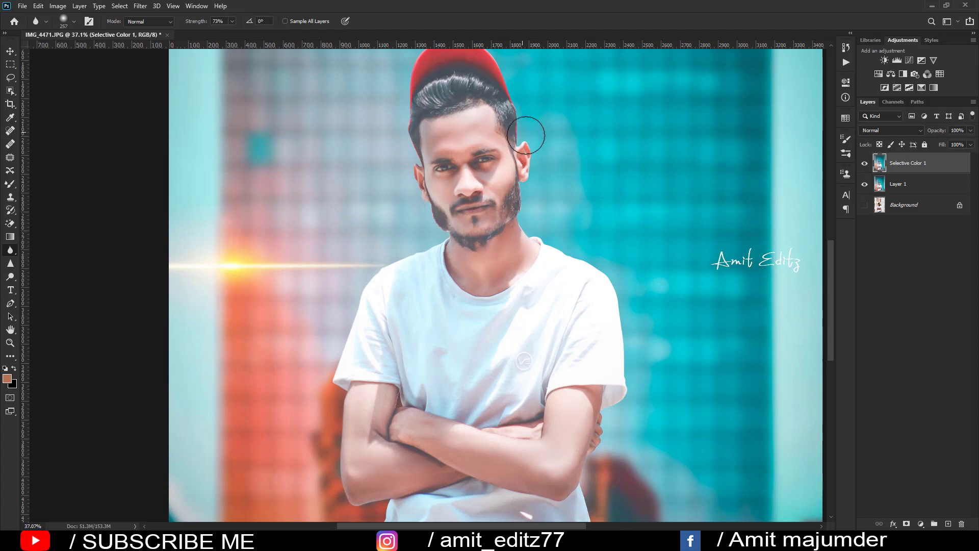
pyautogui.moveTo(634, 294); pyautogui.dragTo(580, 225)
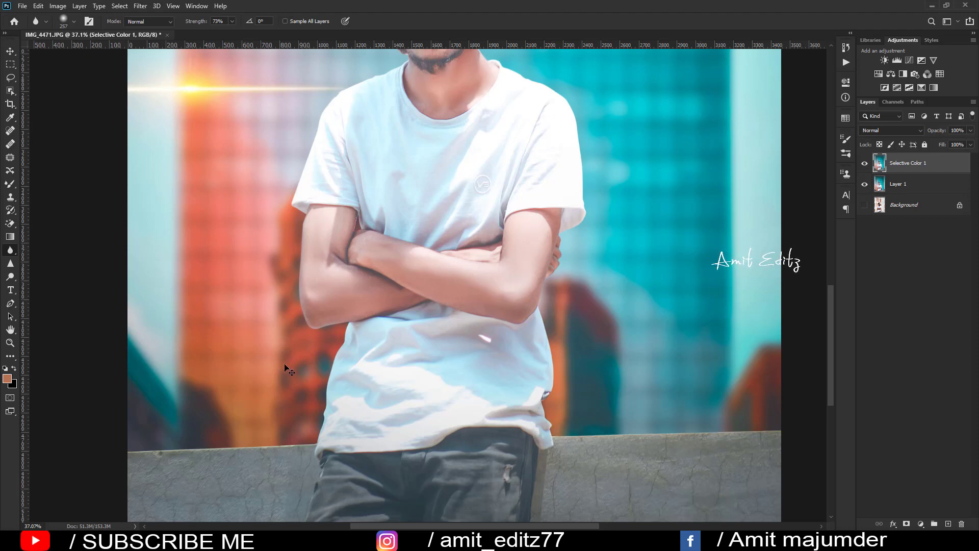
pyautogui.scroll(-5, 325, 327)
pyautogui.scroll(1, 326, 327)
pyautogui.scroll(-2, 326, 326)
pyautogui.scroll(-2, 326, 327)
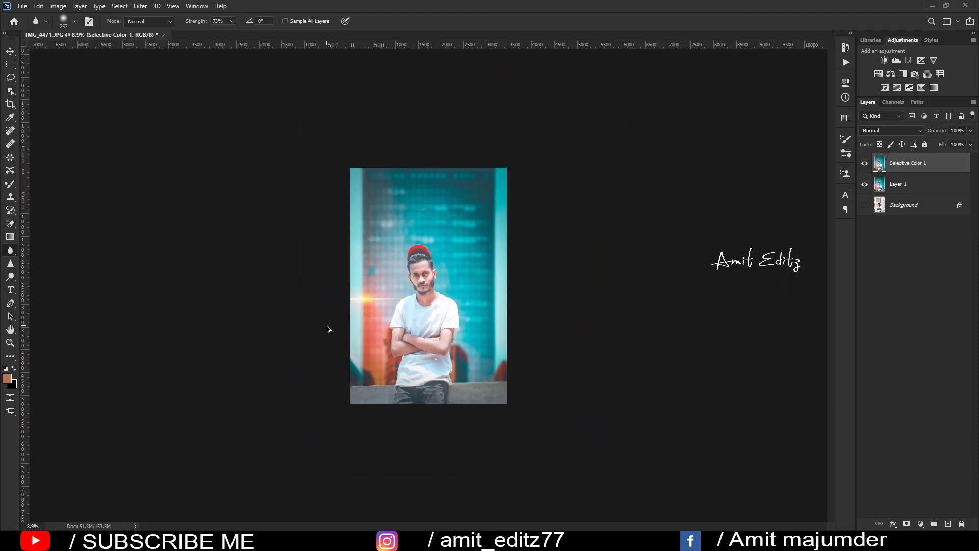
pyautogui.scroll(2, 326, 324)
pyautogui.scroll(-1, 326, 323)
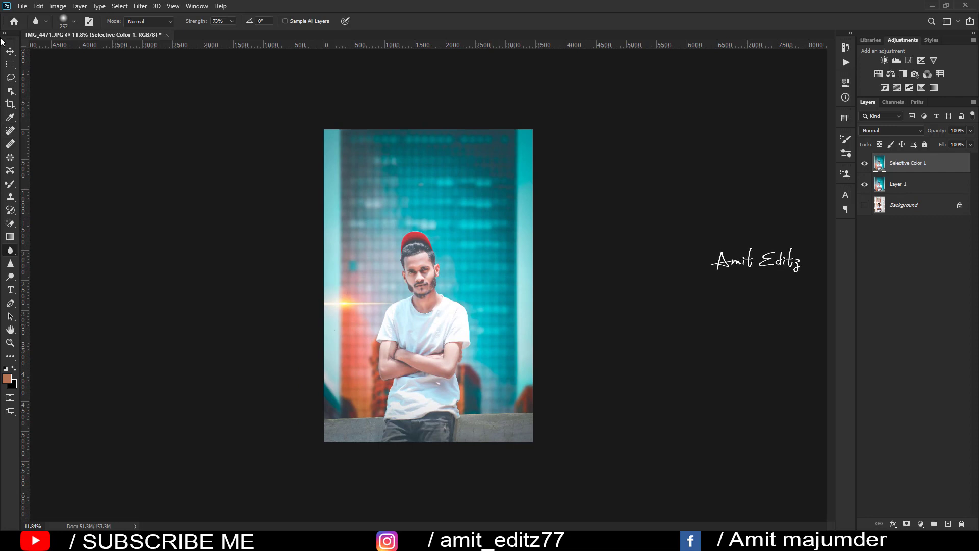
pyautogui.click(9, 51)
pyautogui.scroll(1, 452, 263)
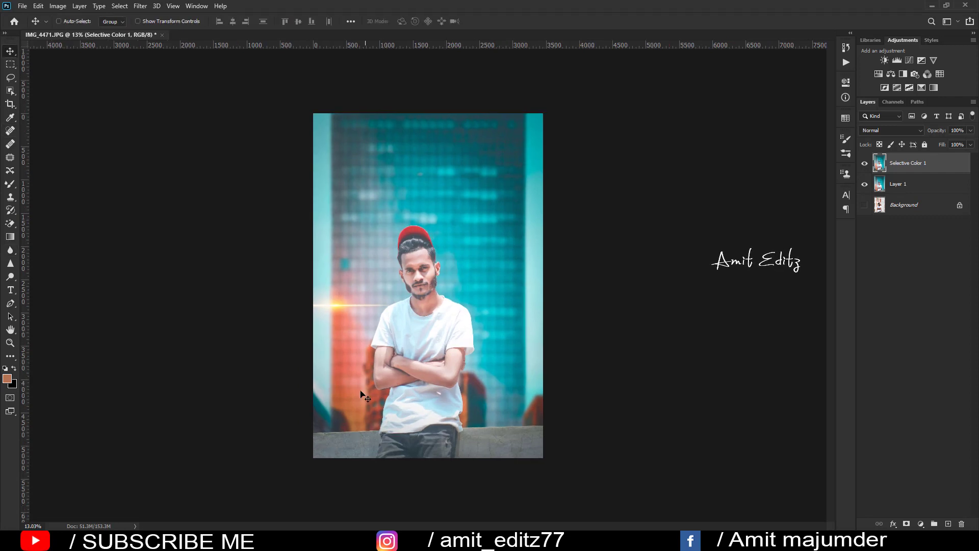
# Select the Brush Tool and browse the brush preset picker
pyautogui.click(11, 186)
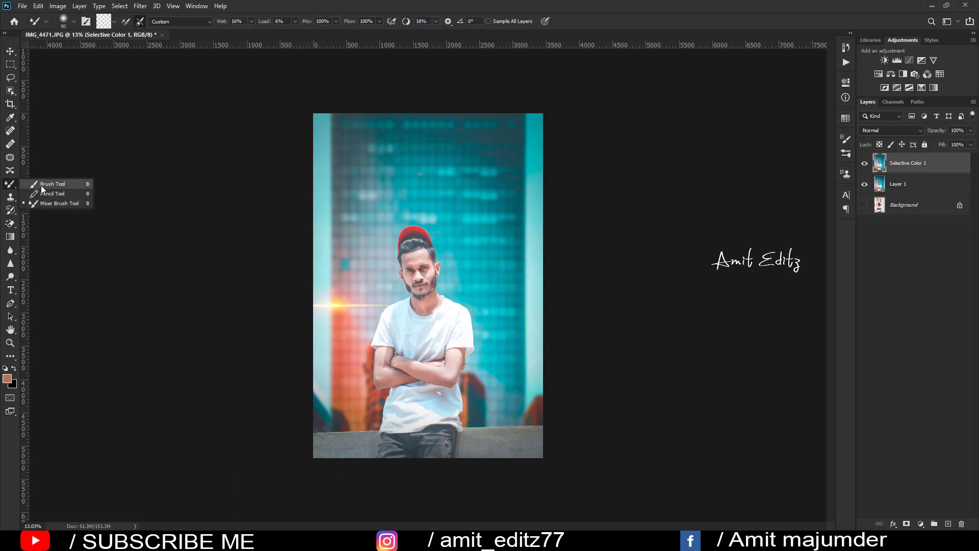
pyautogui.click(51, 184)
pyautogui.rightClick(496, 206)
pyautogui.scroll(3, 561, 296)
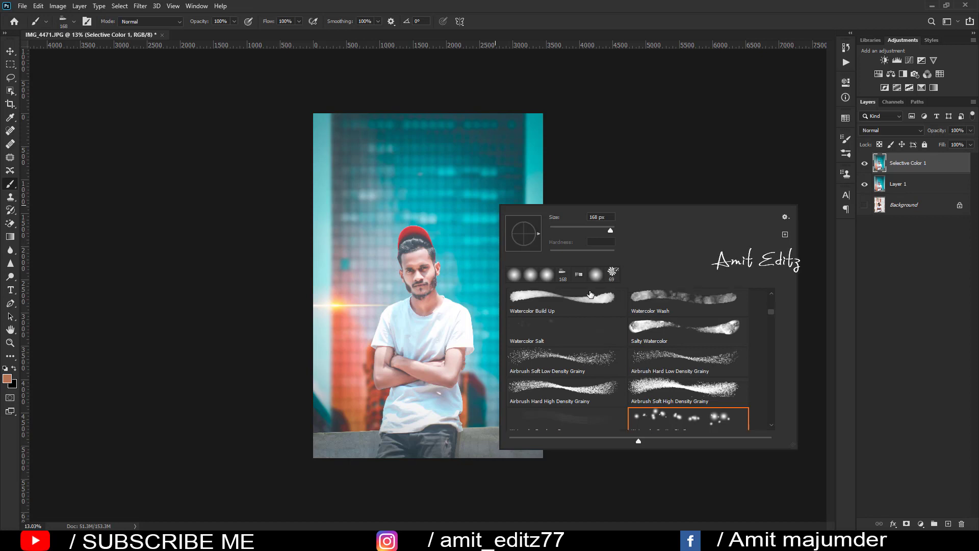
pyautogui.scroll(3, 591, 293)
pyautogui.scroll(3, 590, 294)
pyautogui.scroll(3, 590, 293)
pyautogui.scroll(2, 590, 294)
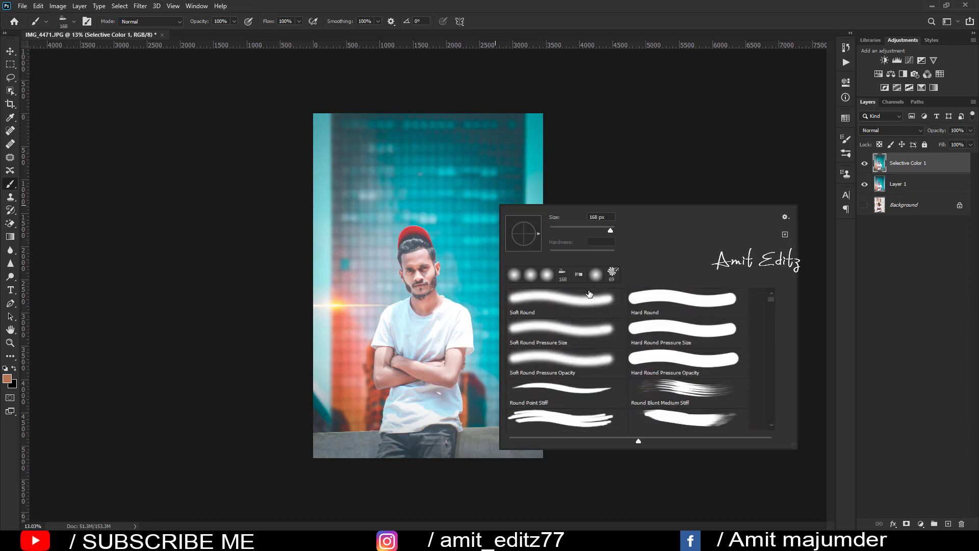
pyautogui.scroll(-3, 576, 287)
pyautogui.scroll(-3, 582, 311)
pyautogui.scroll(-3, 589, 341)
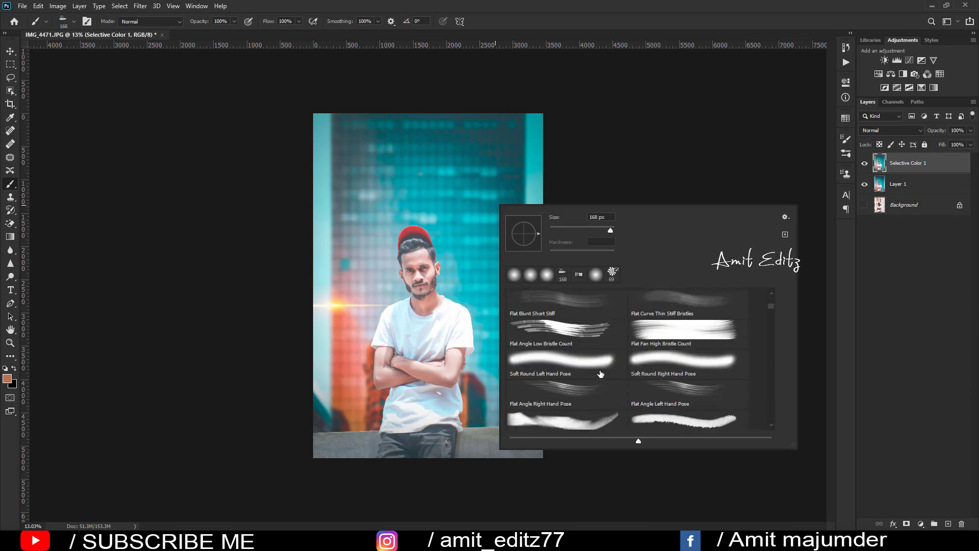
pyautogui.scroll(-3, 599, 377)
pyautogui.scroll(-3, 599, 376)
pyautogui.scroll(-3, 599, 377)
pyautogui.scroll(-2, 599, 376)
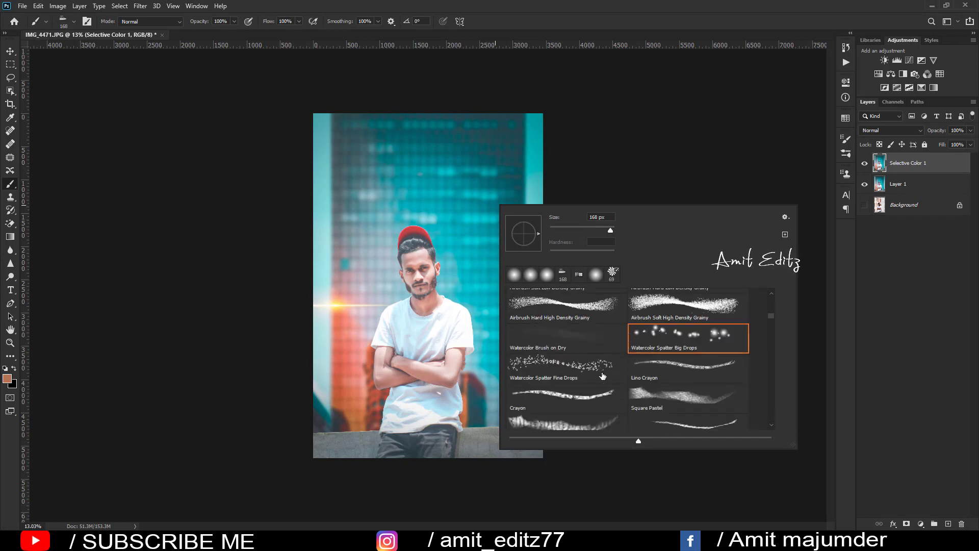
pyautogui.scroll(-2, 615, 377)
pyautogui.scroll(-2, 616, 376)
pyautogui.scroll(-2, 616, 376)
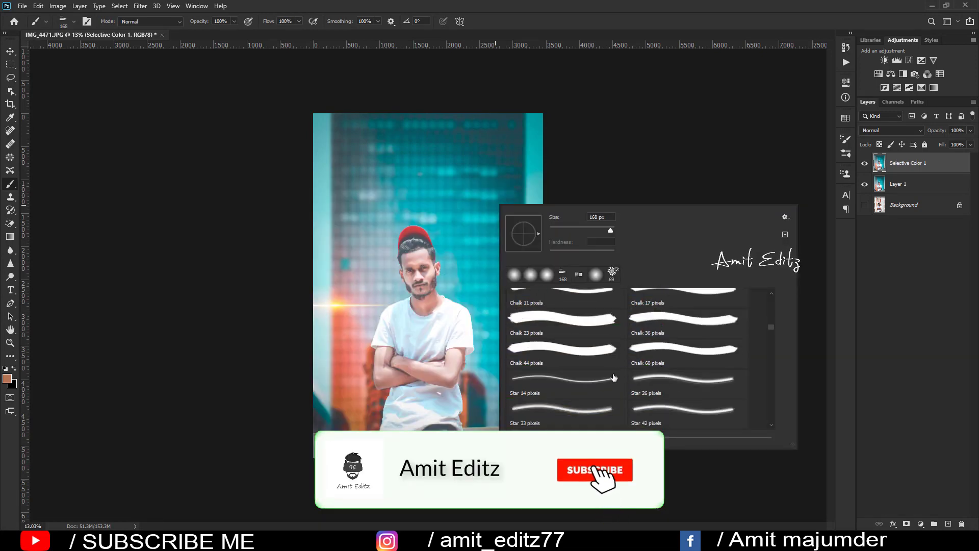
pyautogui.scroll(-2, 616, 376)
pyautogui.scroll(-2, 616, 377)
pyautogui.scroll(-2, 616, 377)
pyautogui.scroll(-2, 616, 377)
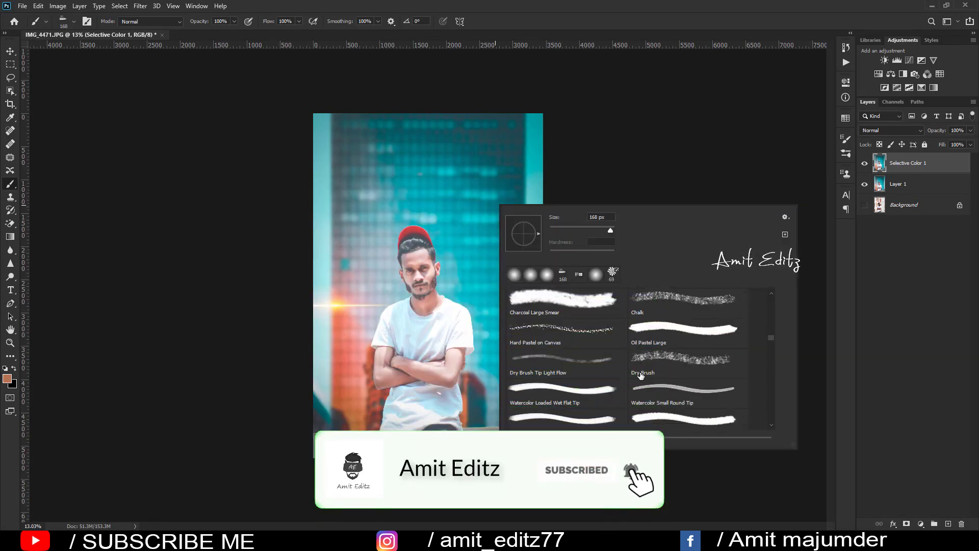
pyautogui.scroll(-2, 616, 376)
# Choose the AMIT EDITZZZZ.png watermark brush from the presets
pyautogui.moveTo(770, 345); pyautogui.dragTo(773, 381)
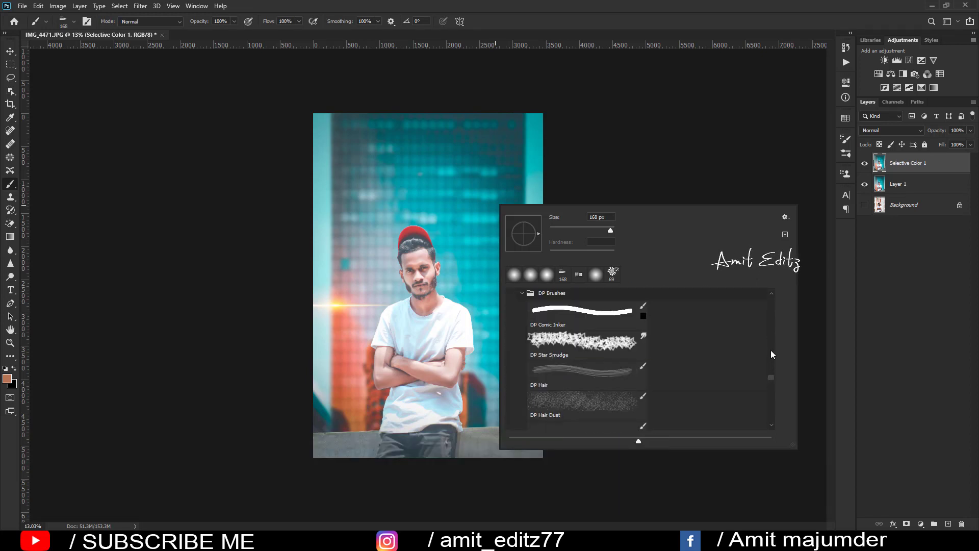
pyautogui.moveTo(771, 374); pyautogui.dragTo(771, 350)
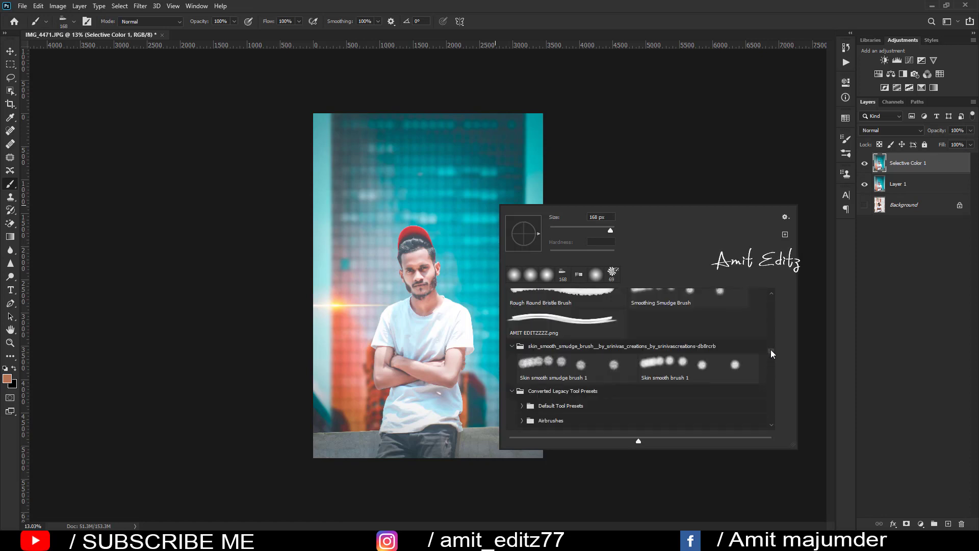
pyautogui.click(531, 335)
pyautogui.click(348, 248)
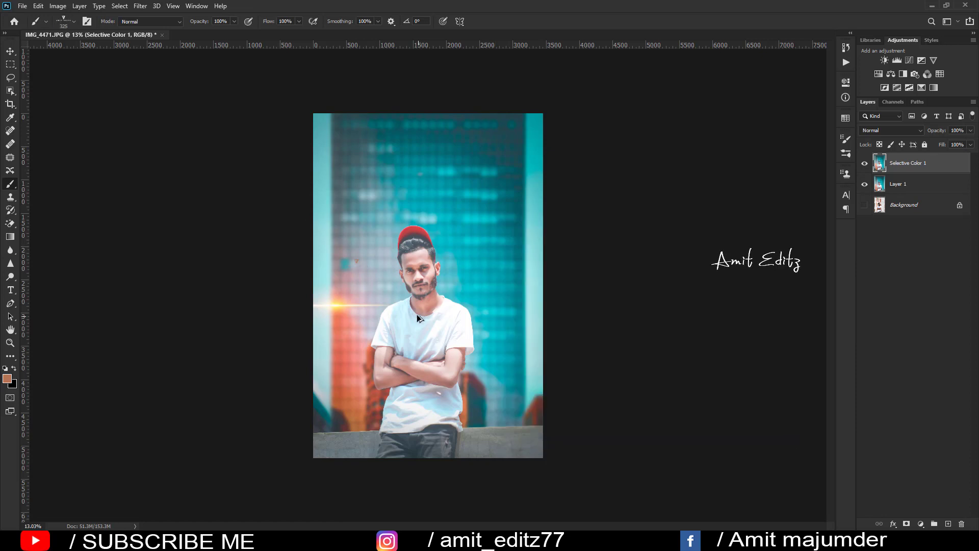
# Set the foreground colour to pure white and size the watermark brush to about 417 px
pyautogui.click(8, 379)
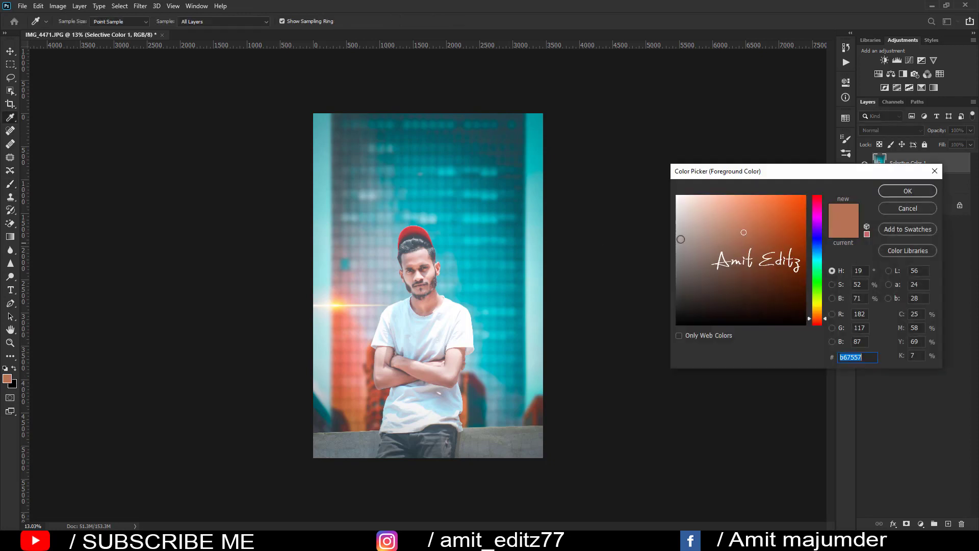
pyautogui.click(677, 196)
pyautogui.click(890, 191)
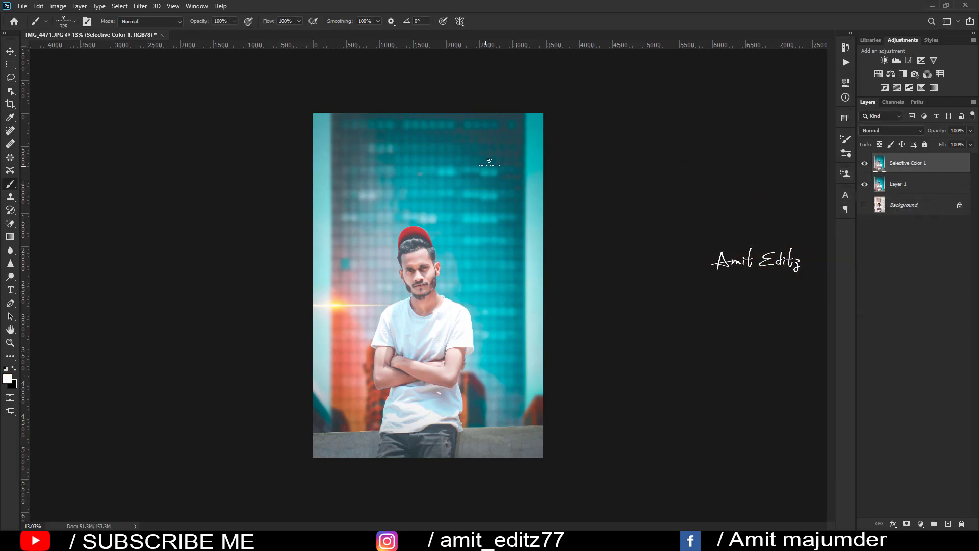
pyautogui.moveTo(528, 132); pyautogui.dragTo(541, 132)
# Switch back to a soft round brush and return to the Move tool
pyautogui.rightClick(386, 300)
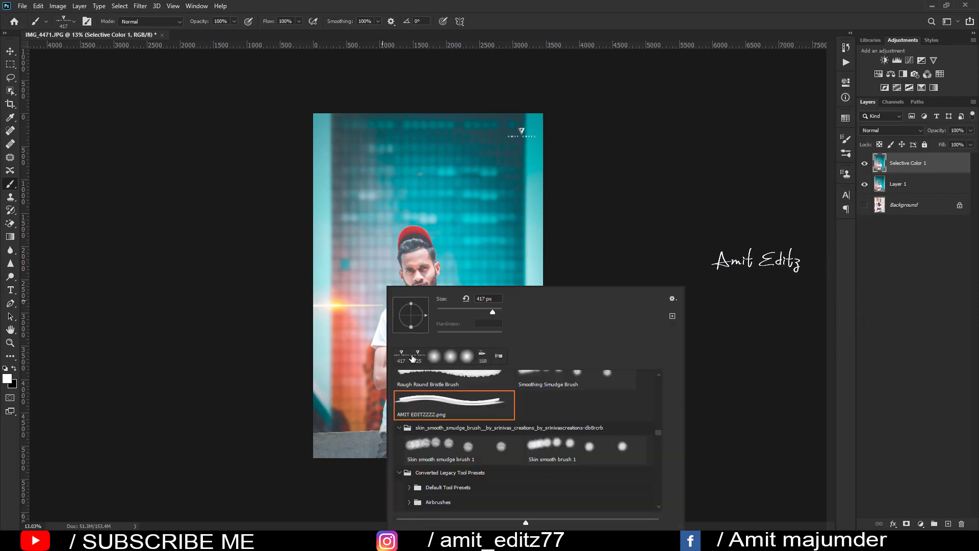
pyautogui.click(435, 356)
pyautogui.click(11, 52)
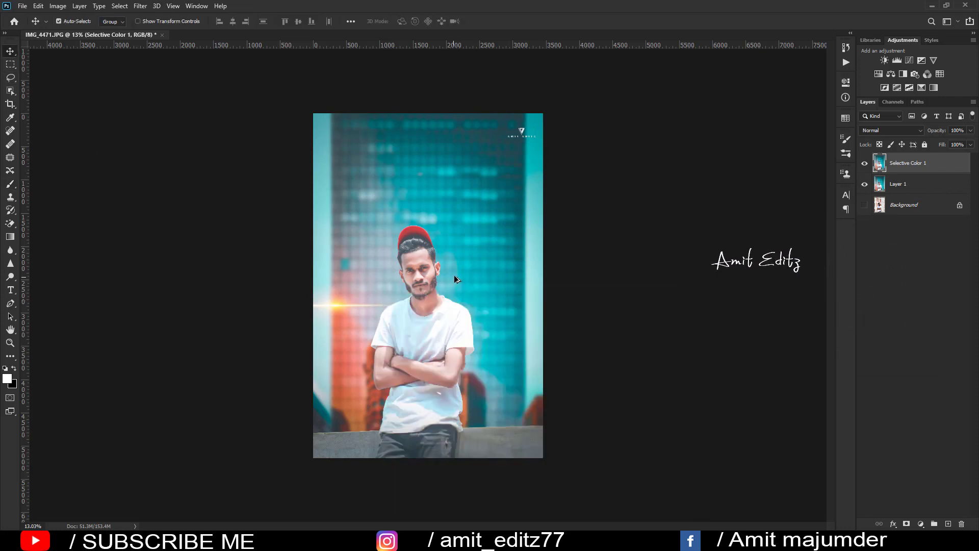
pyautogui.scroll(2, 454, 276)
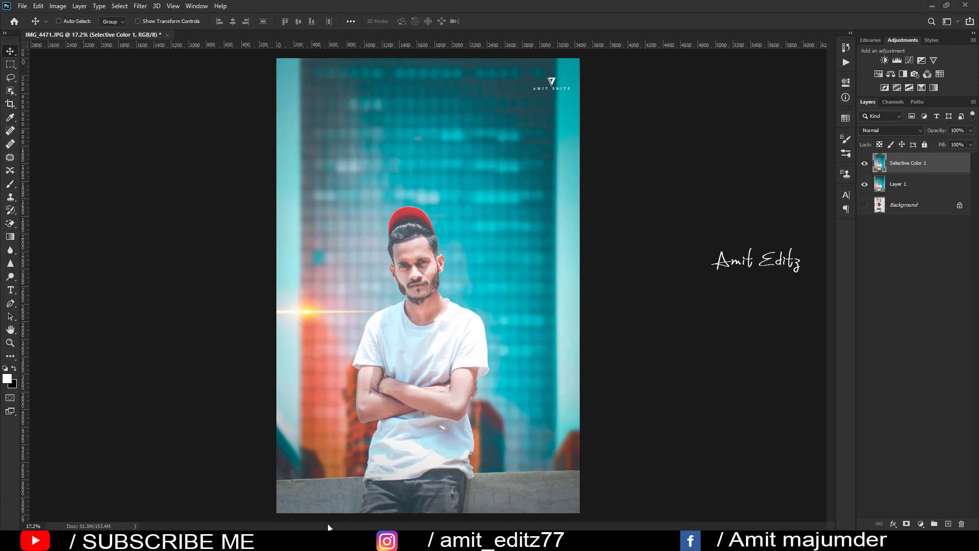
pyautogui.scroll(-2, 472, 276)
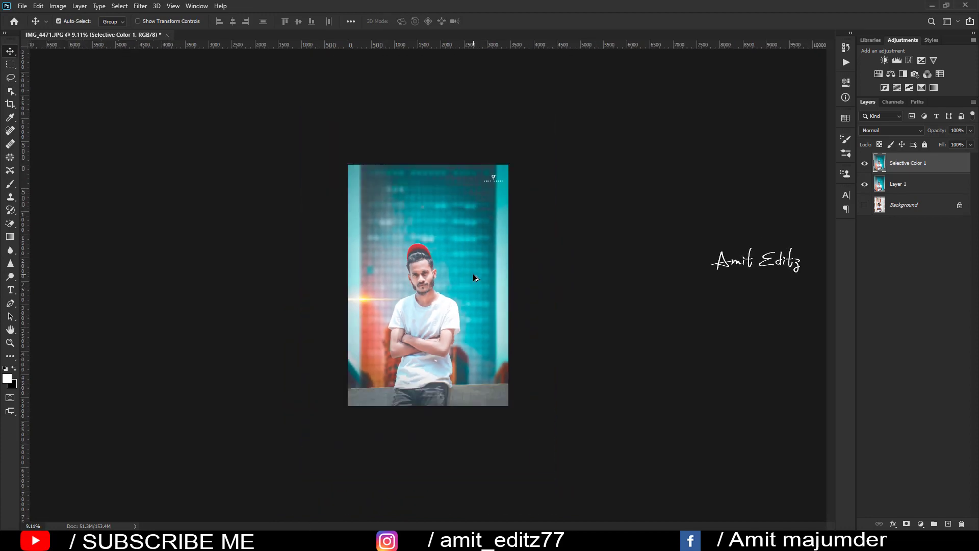